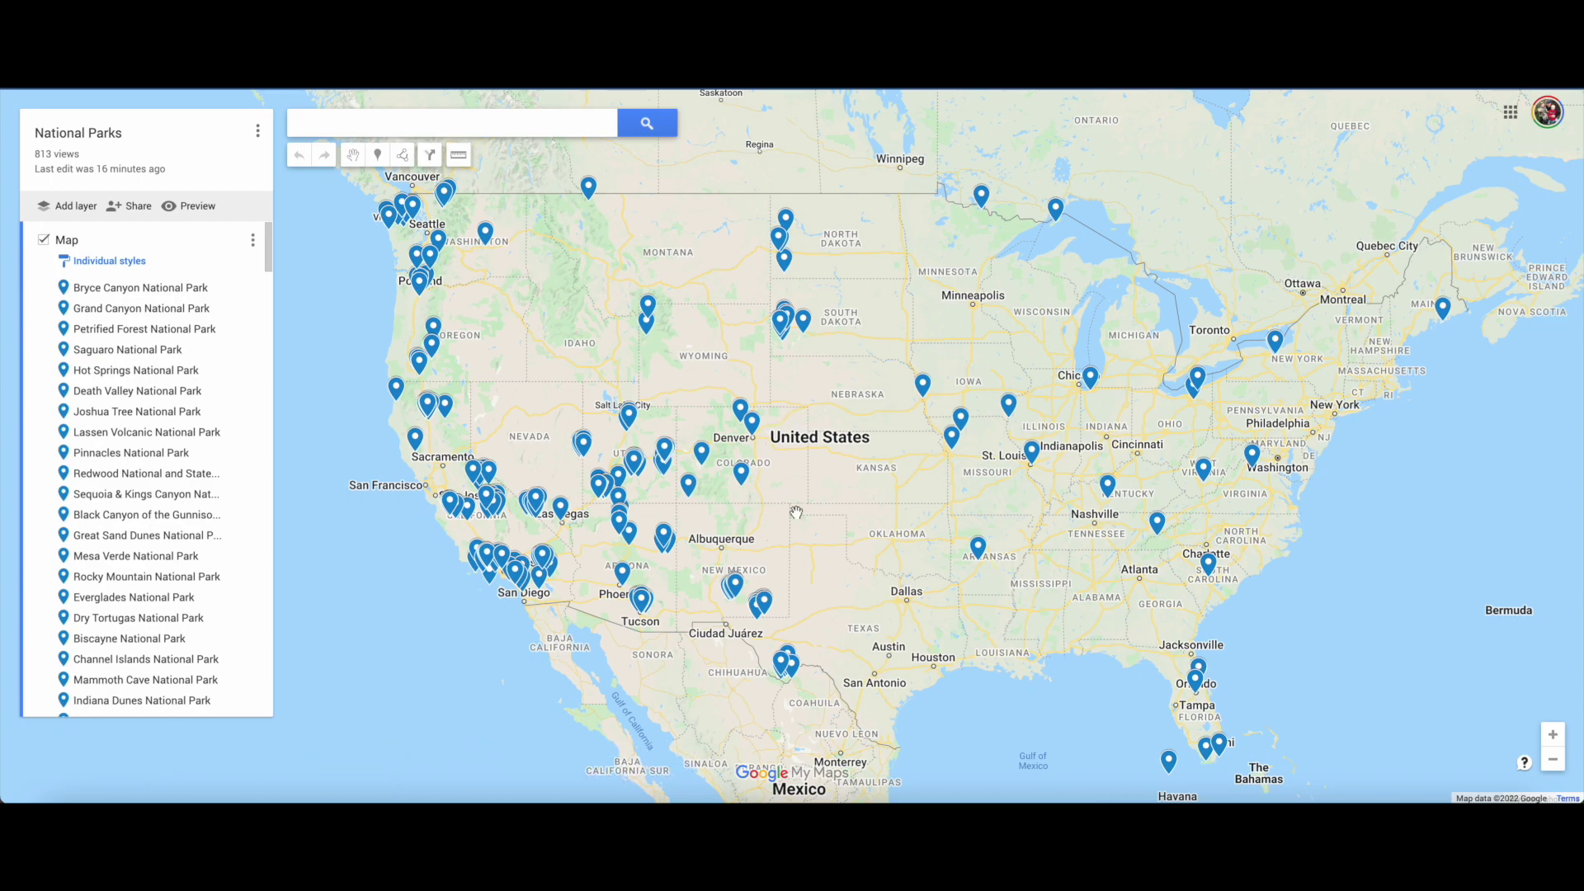
View the details and visit notes of the Rocky Mountain and Black Canyon of the Gunnison park pins in Colorado
left_click(739, 410)
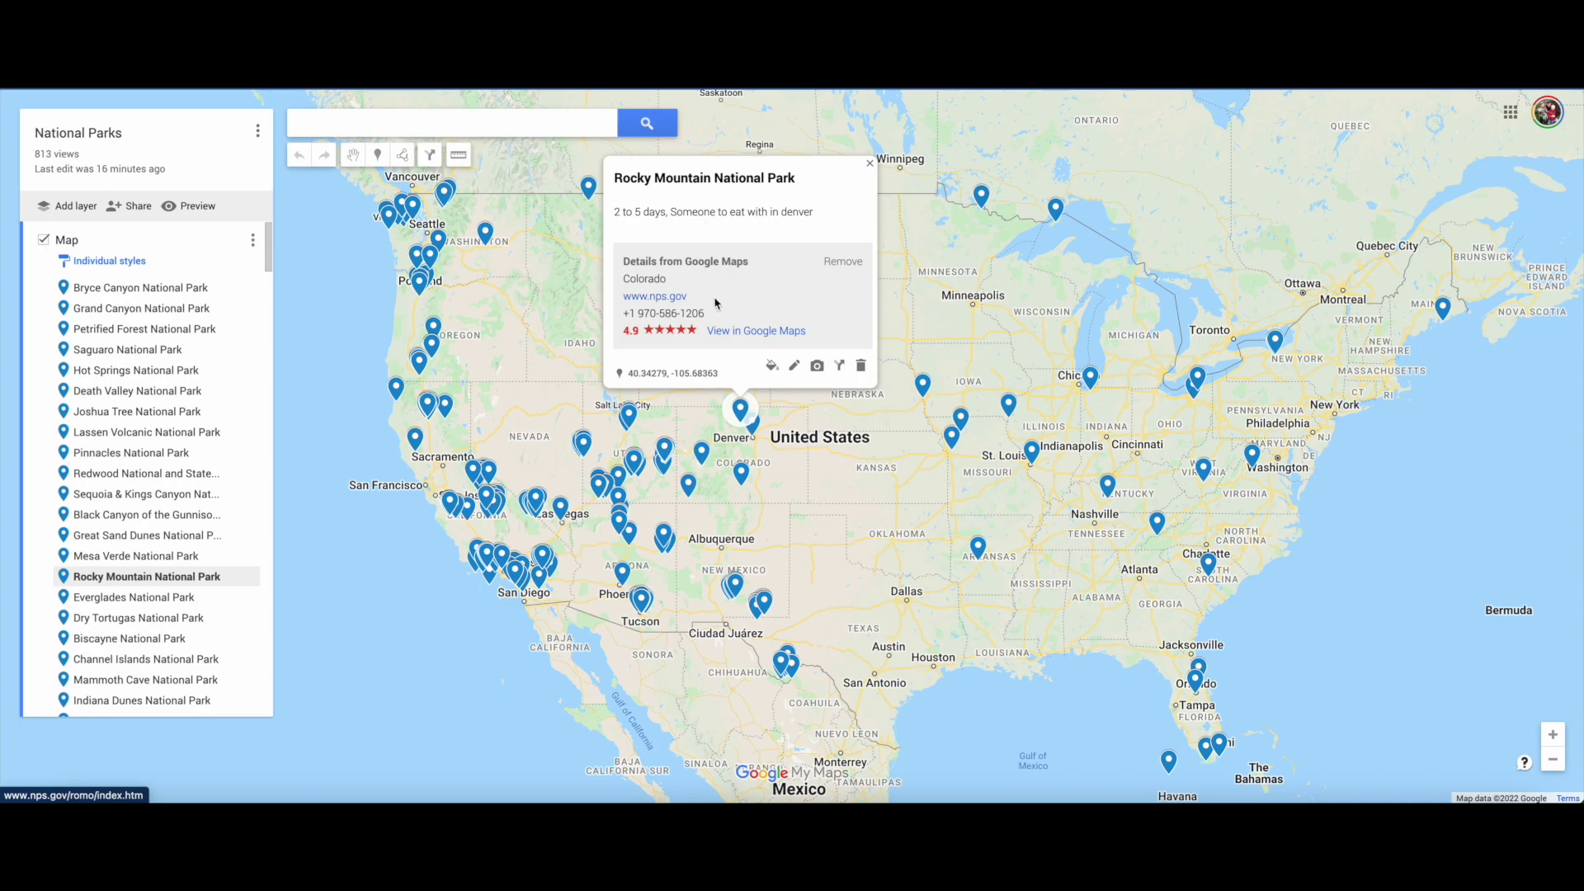
left_click(702, 453)
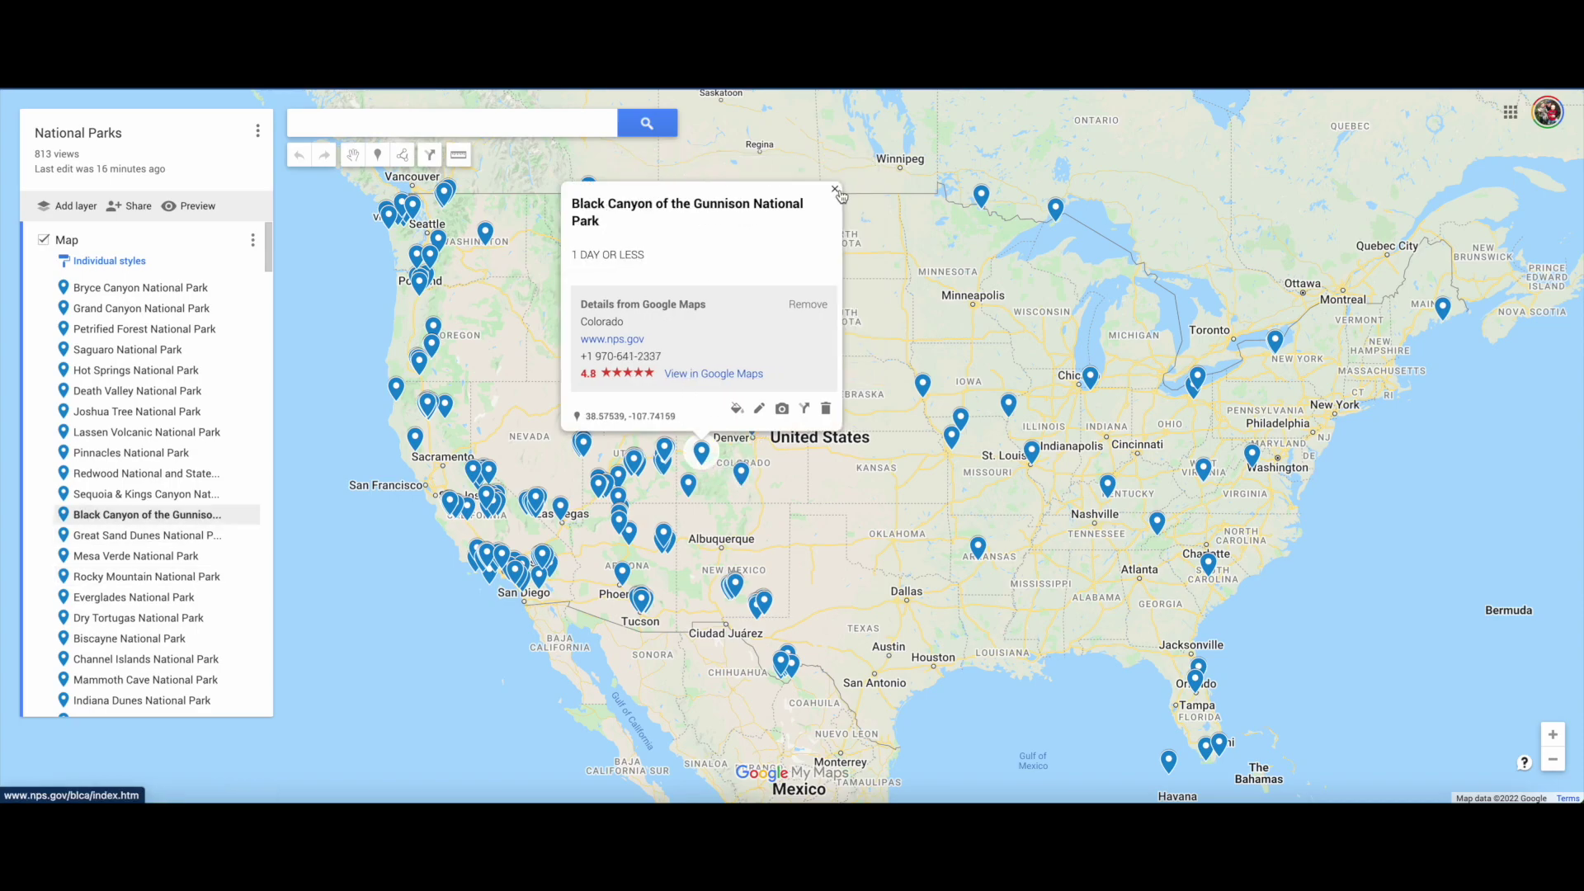
left_click(835, 190)
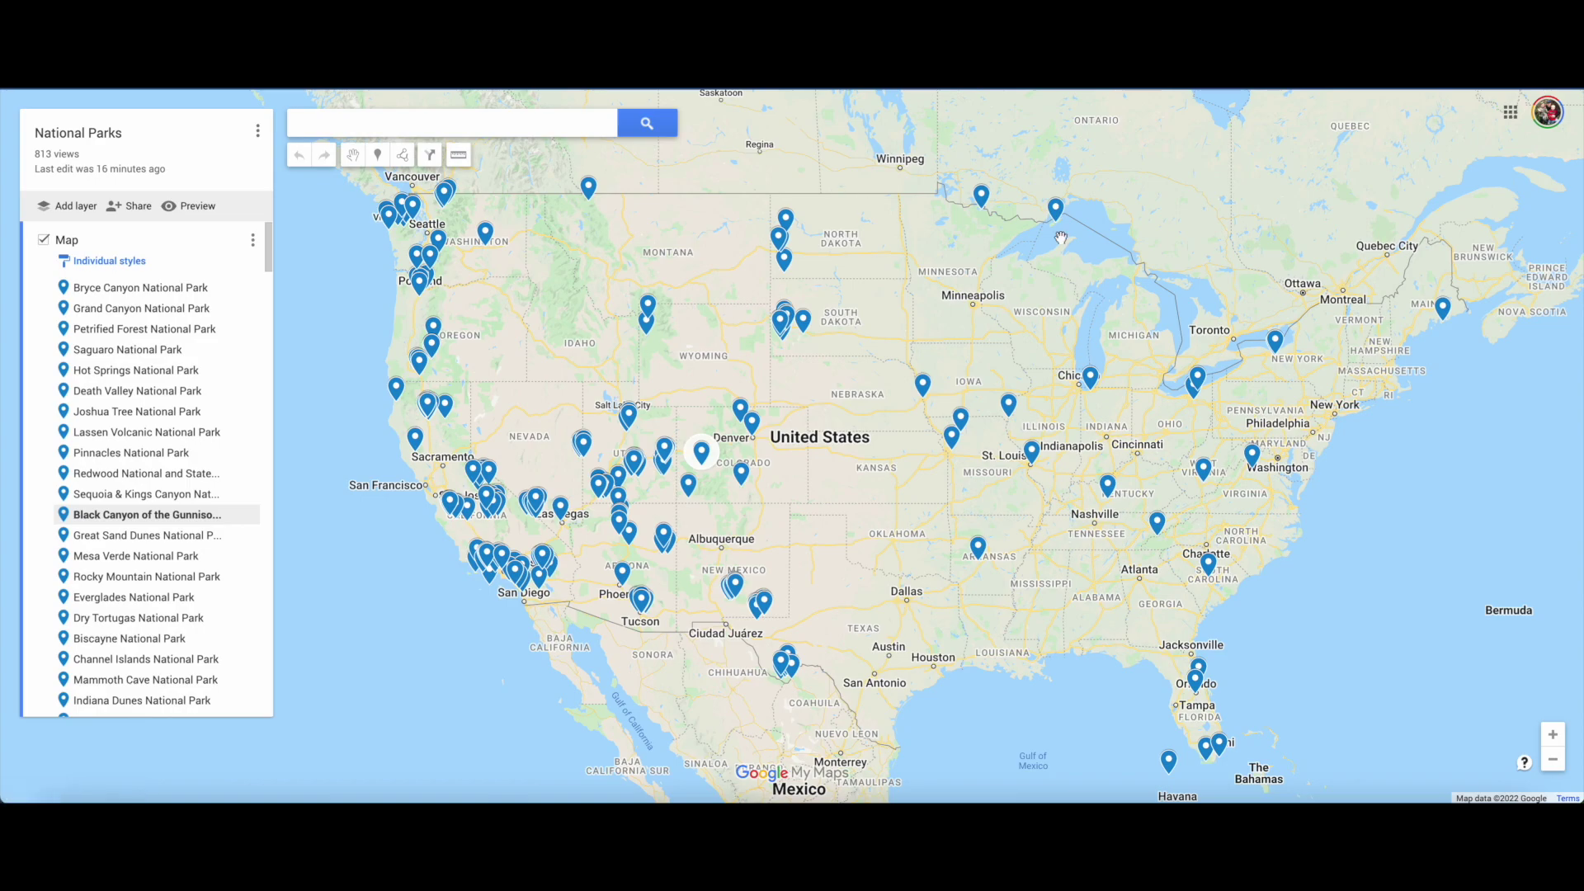
Switch to Google Maps and bring up the saved custom maps list with its option to create a map
left_click(1511, 114)
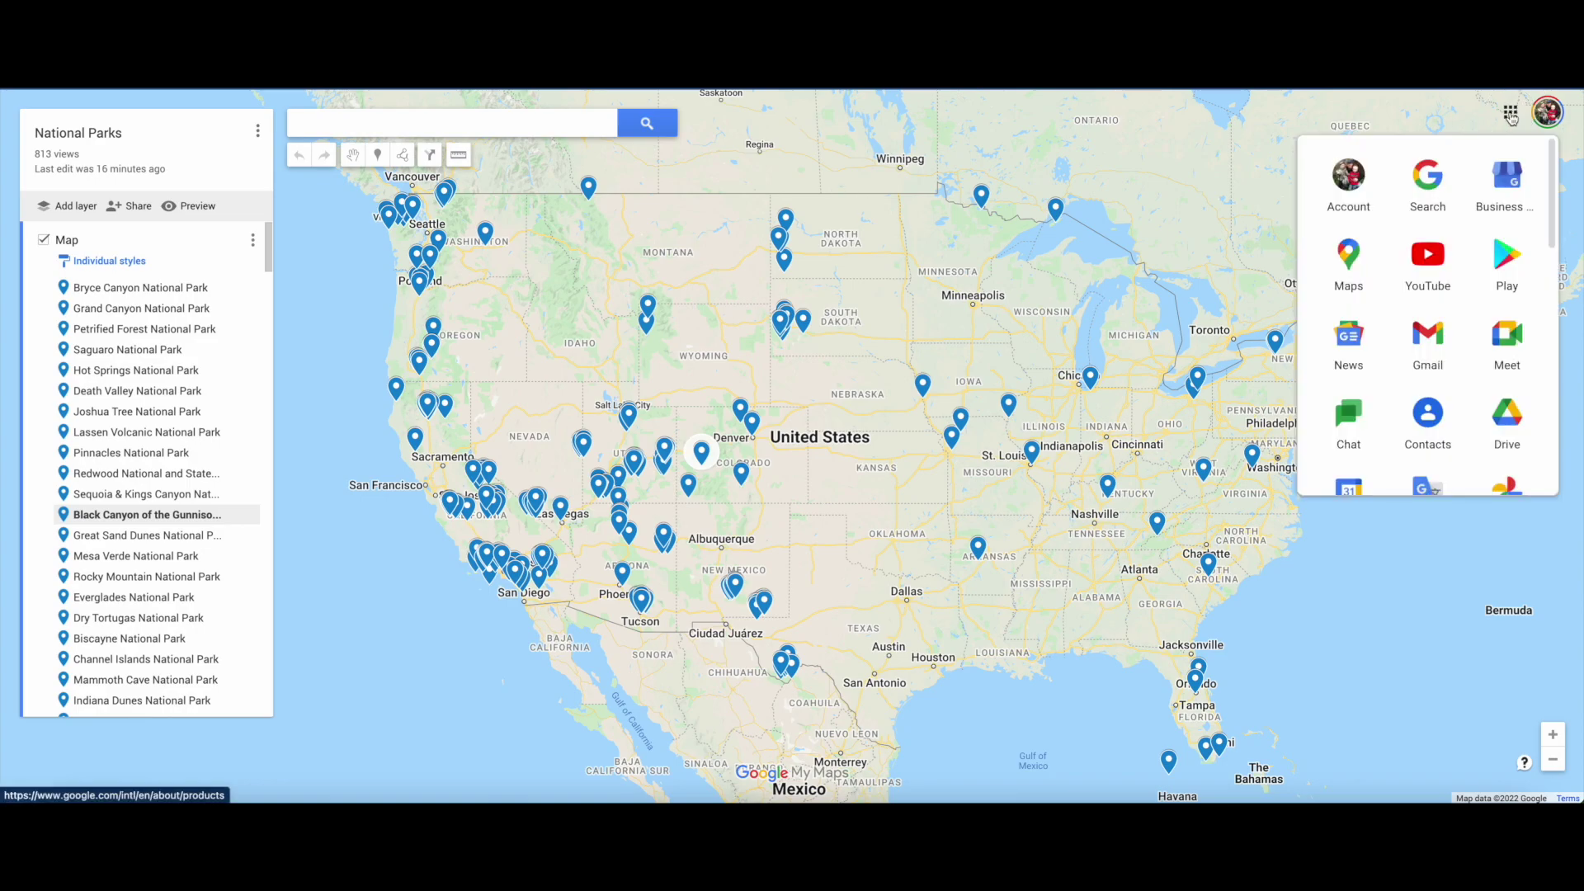
left_click(1365, 269)
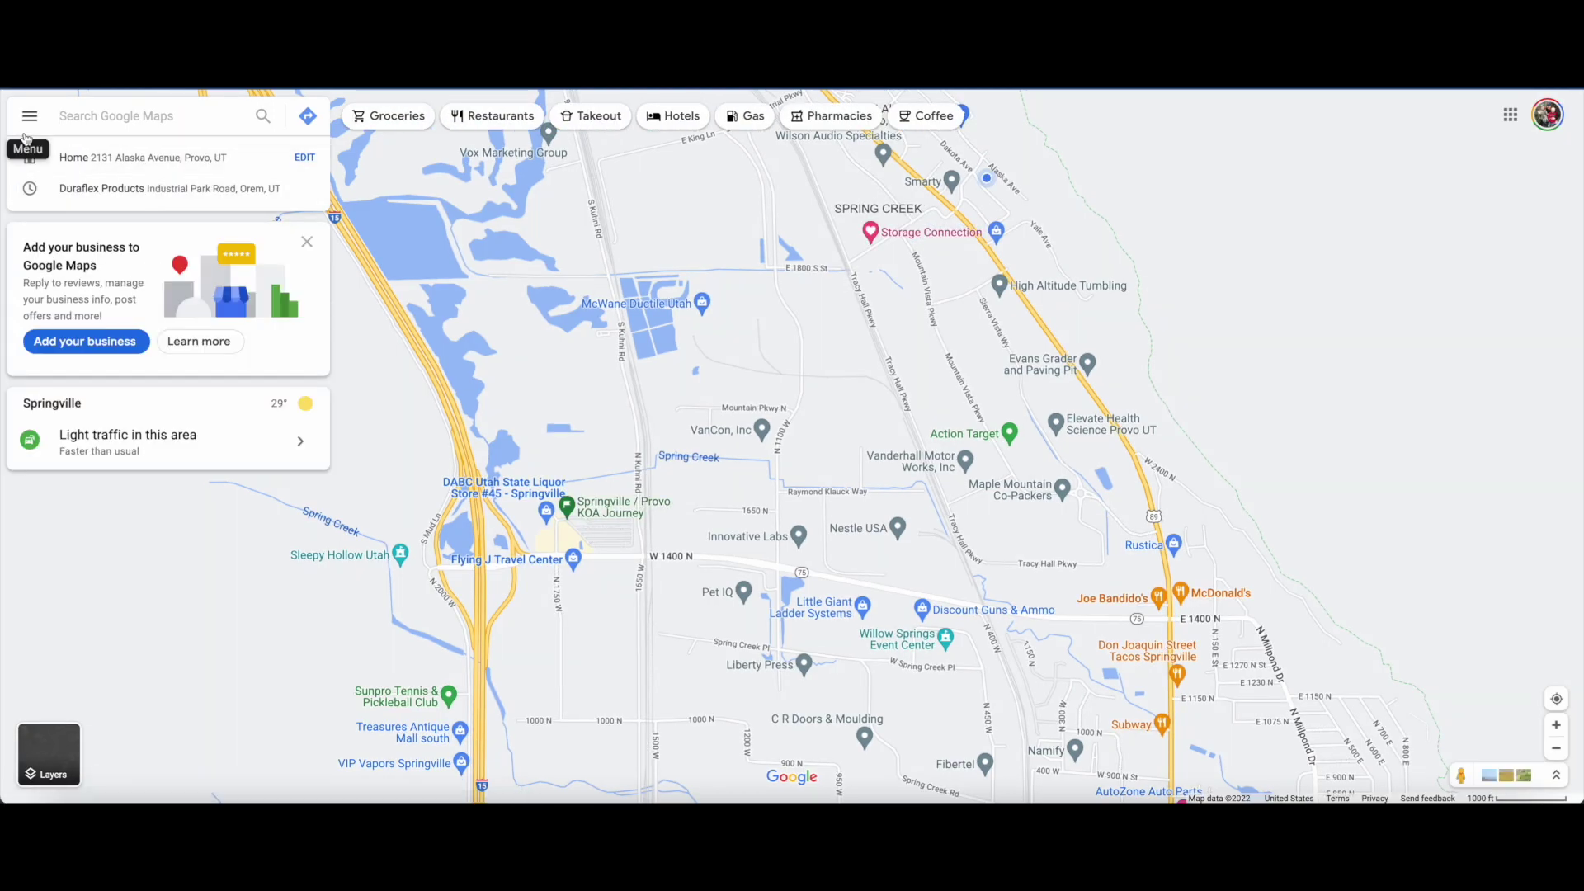
left_click(30, 120)
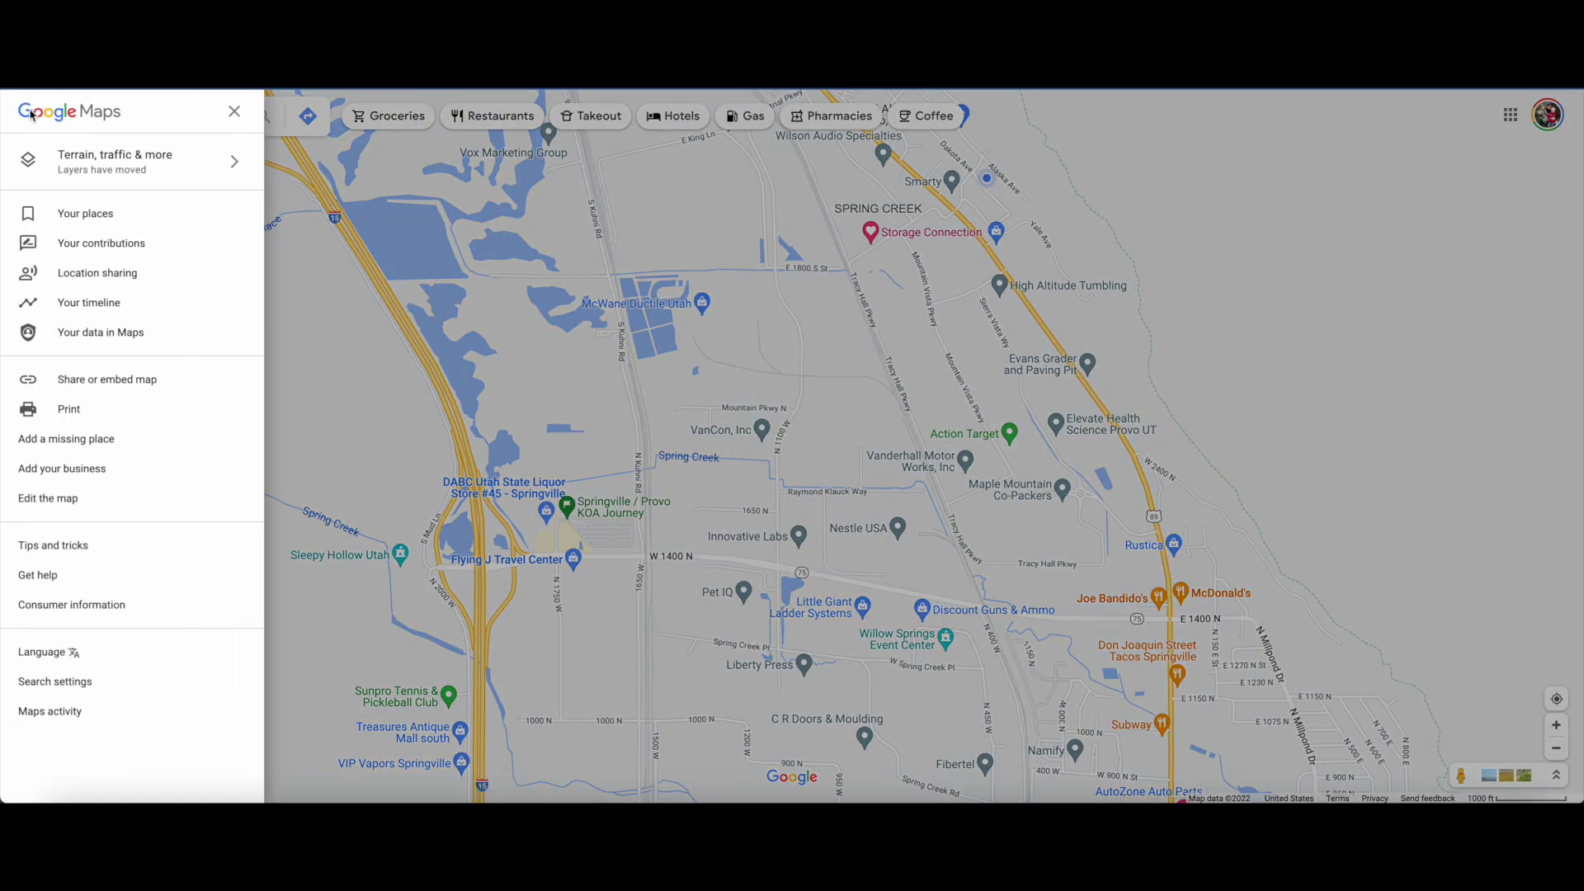
left_click(116, 218)
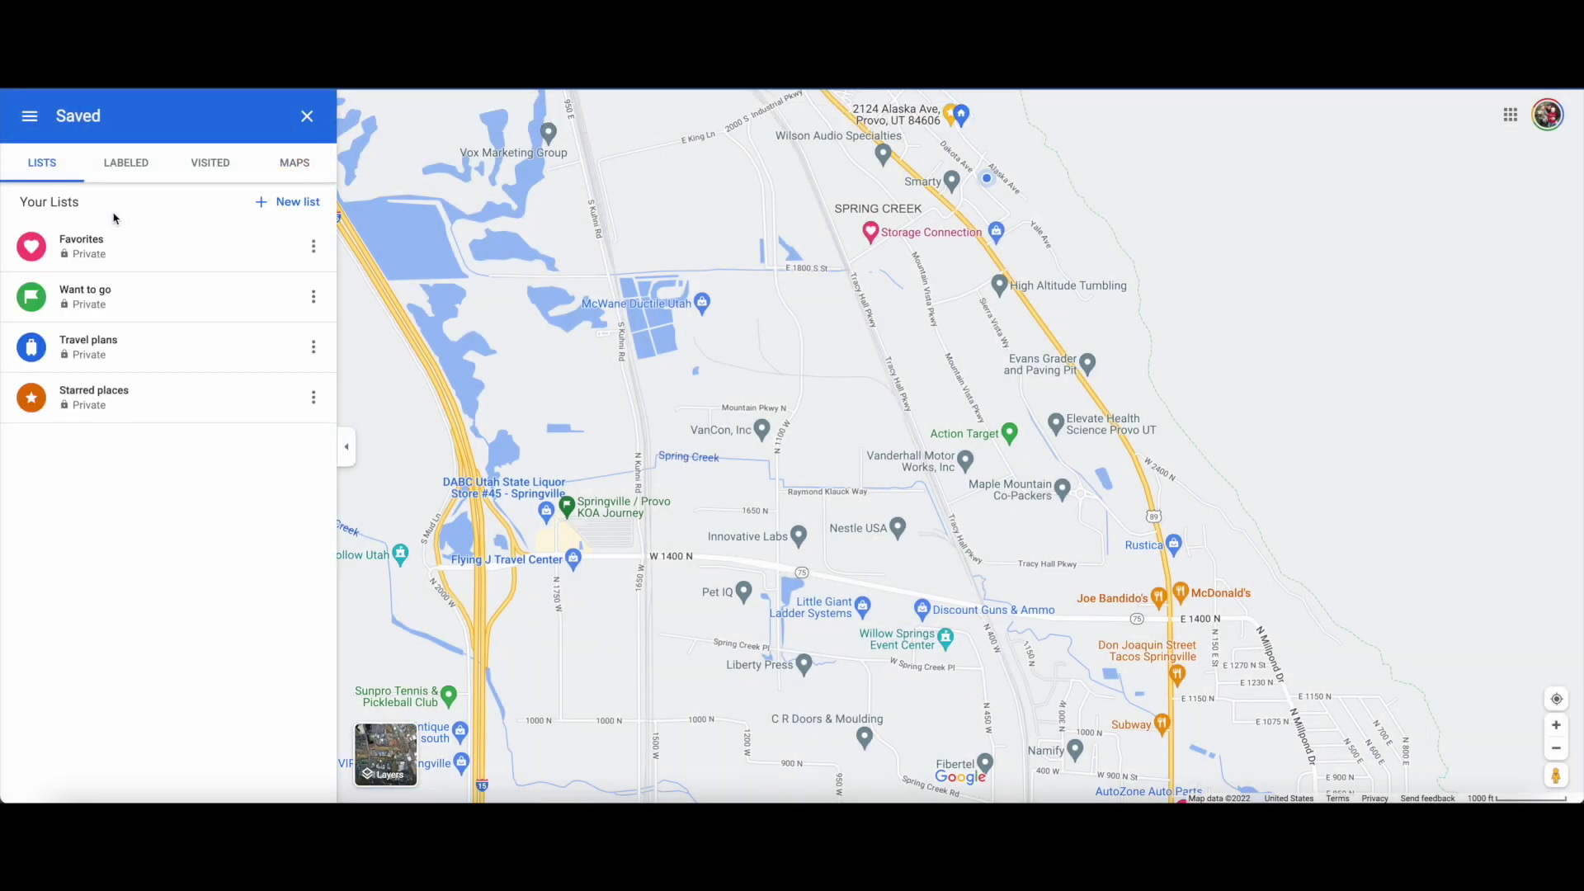
left_click(284, 167)
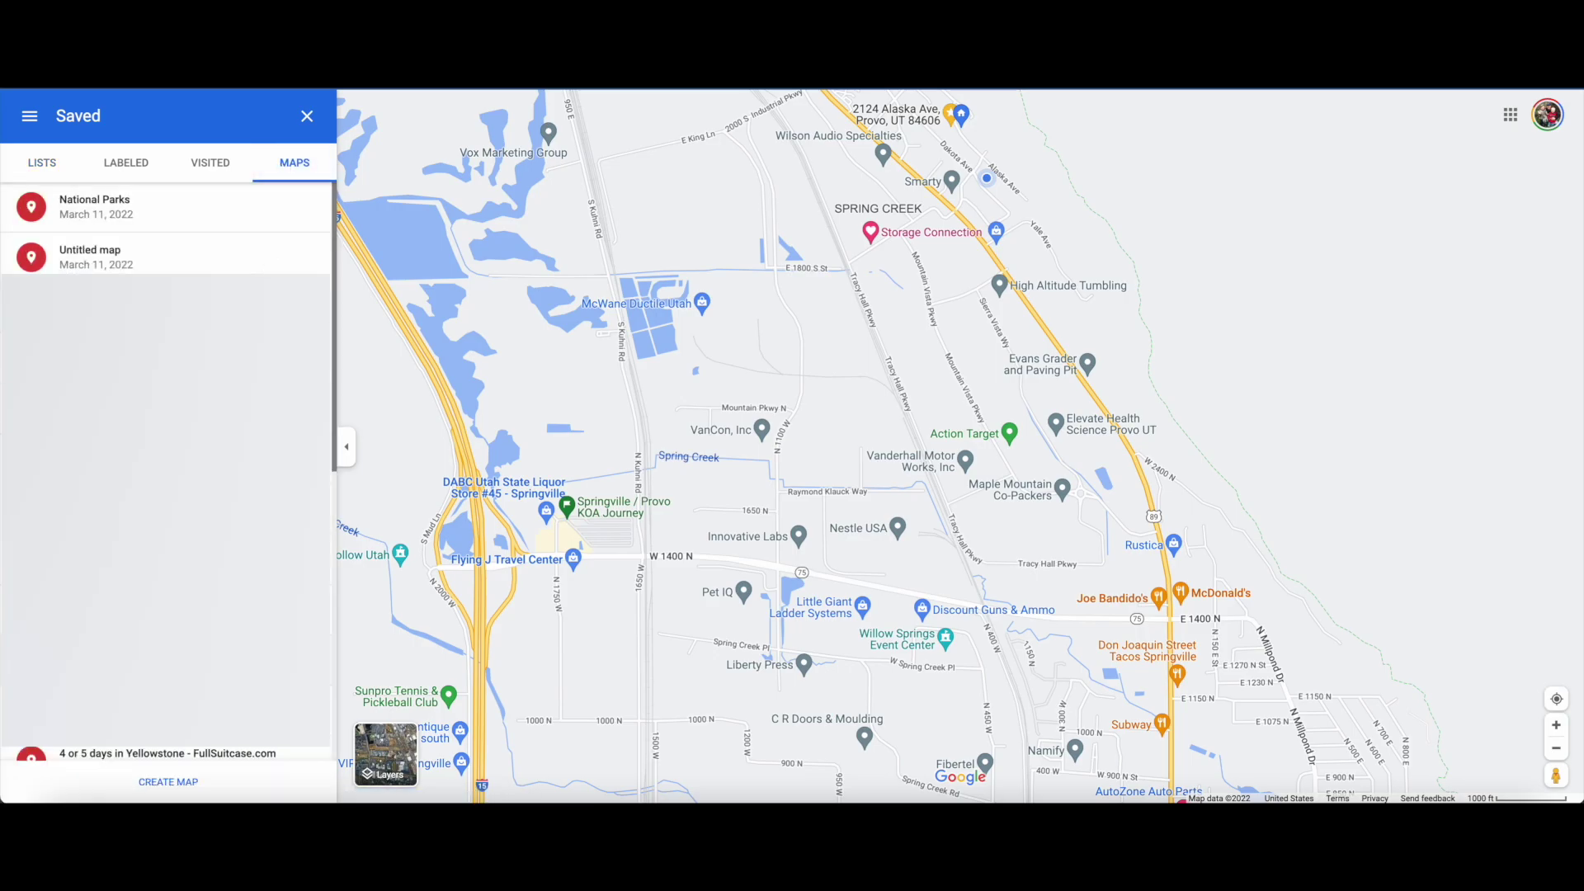
left_click(165, 780)
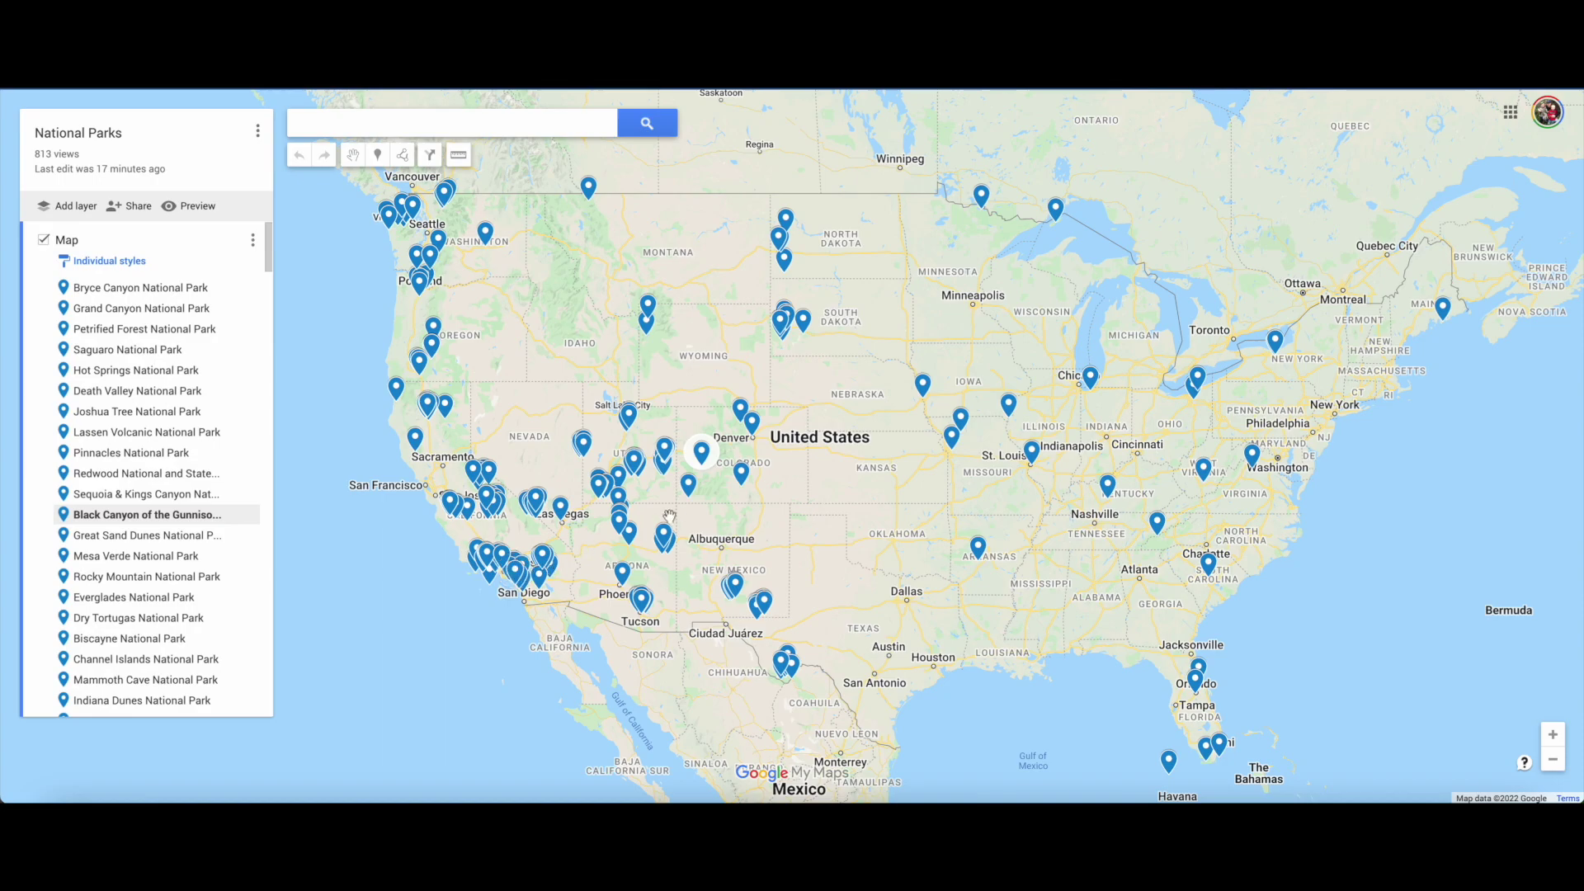
left_click(772, 531)
left_click_drag(772, 532, 774, 519)
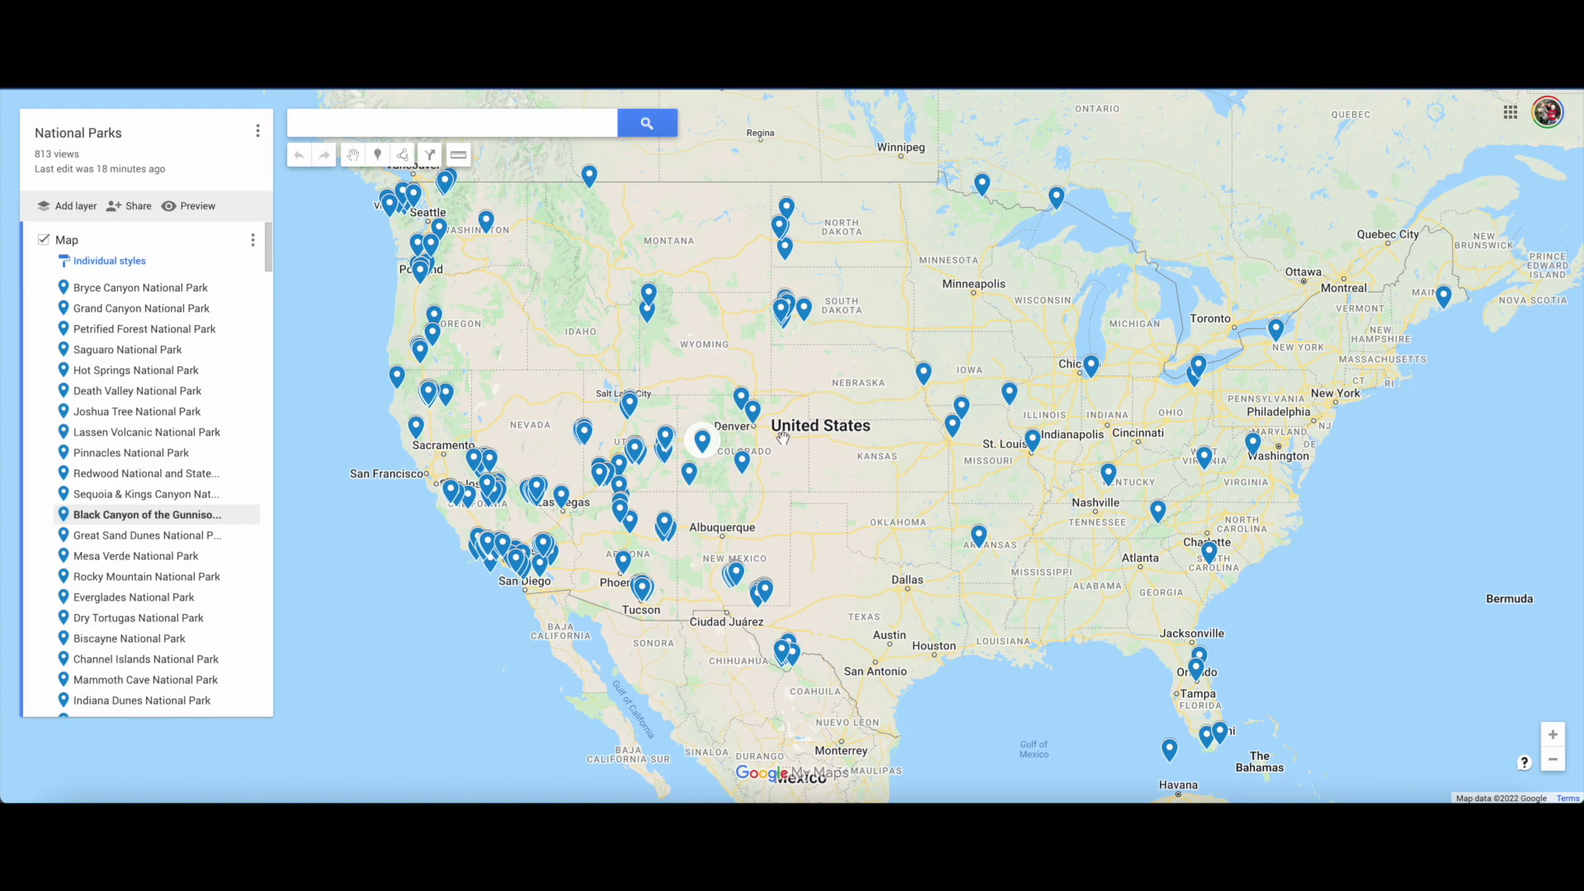
scroll(783, 438, "up", 3)
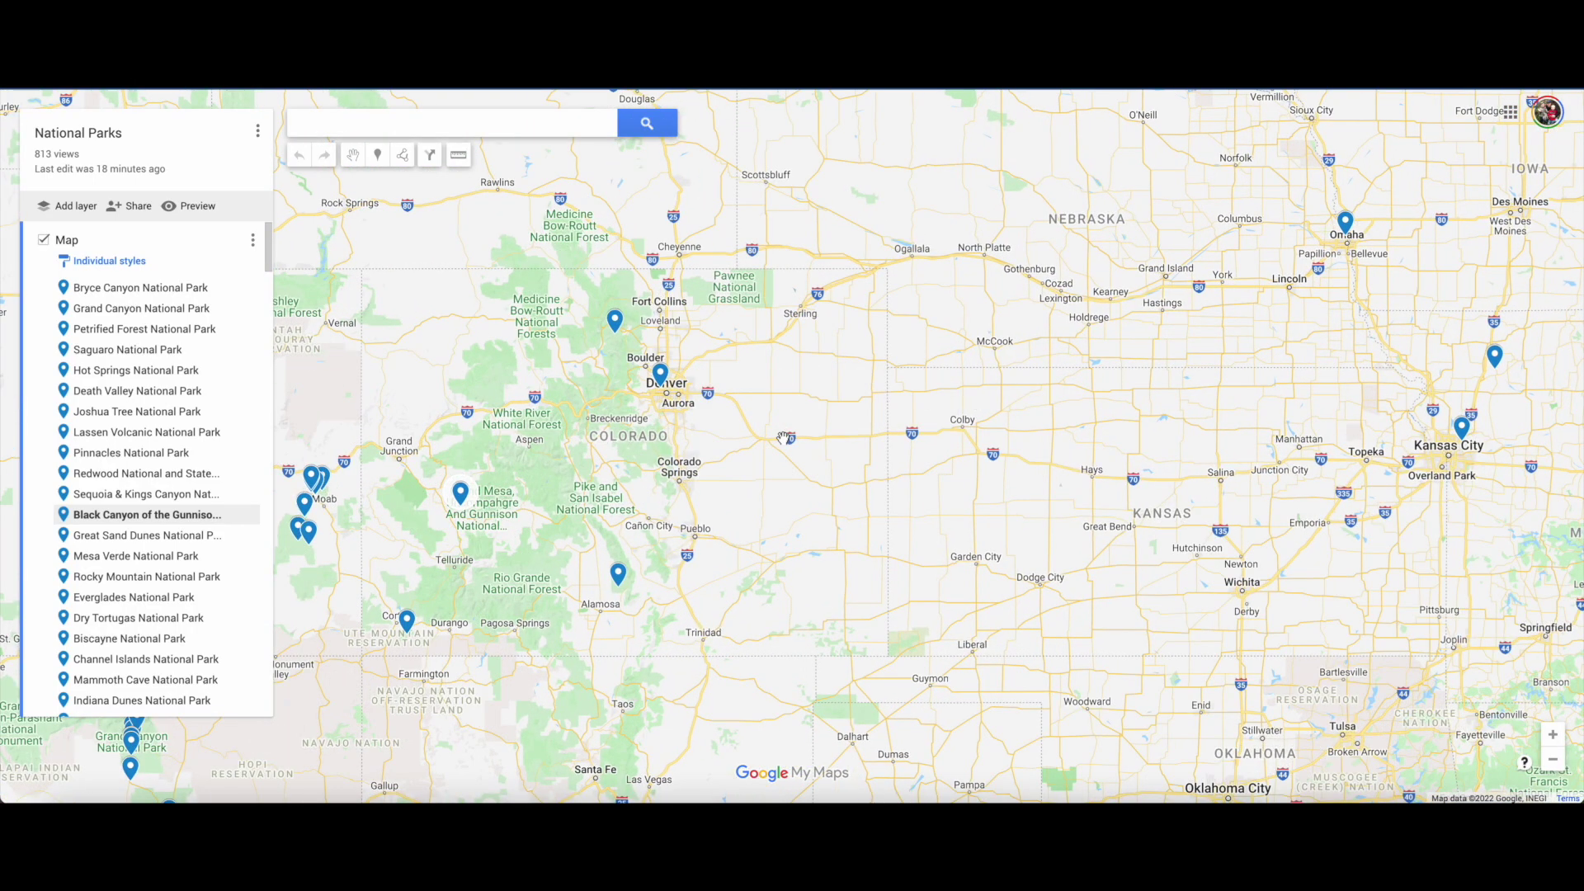
scroll(783, 438, "down", 2)
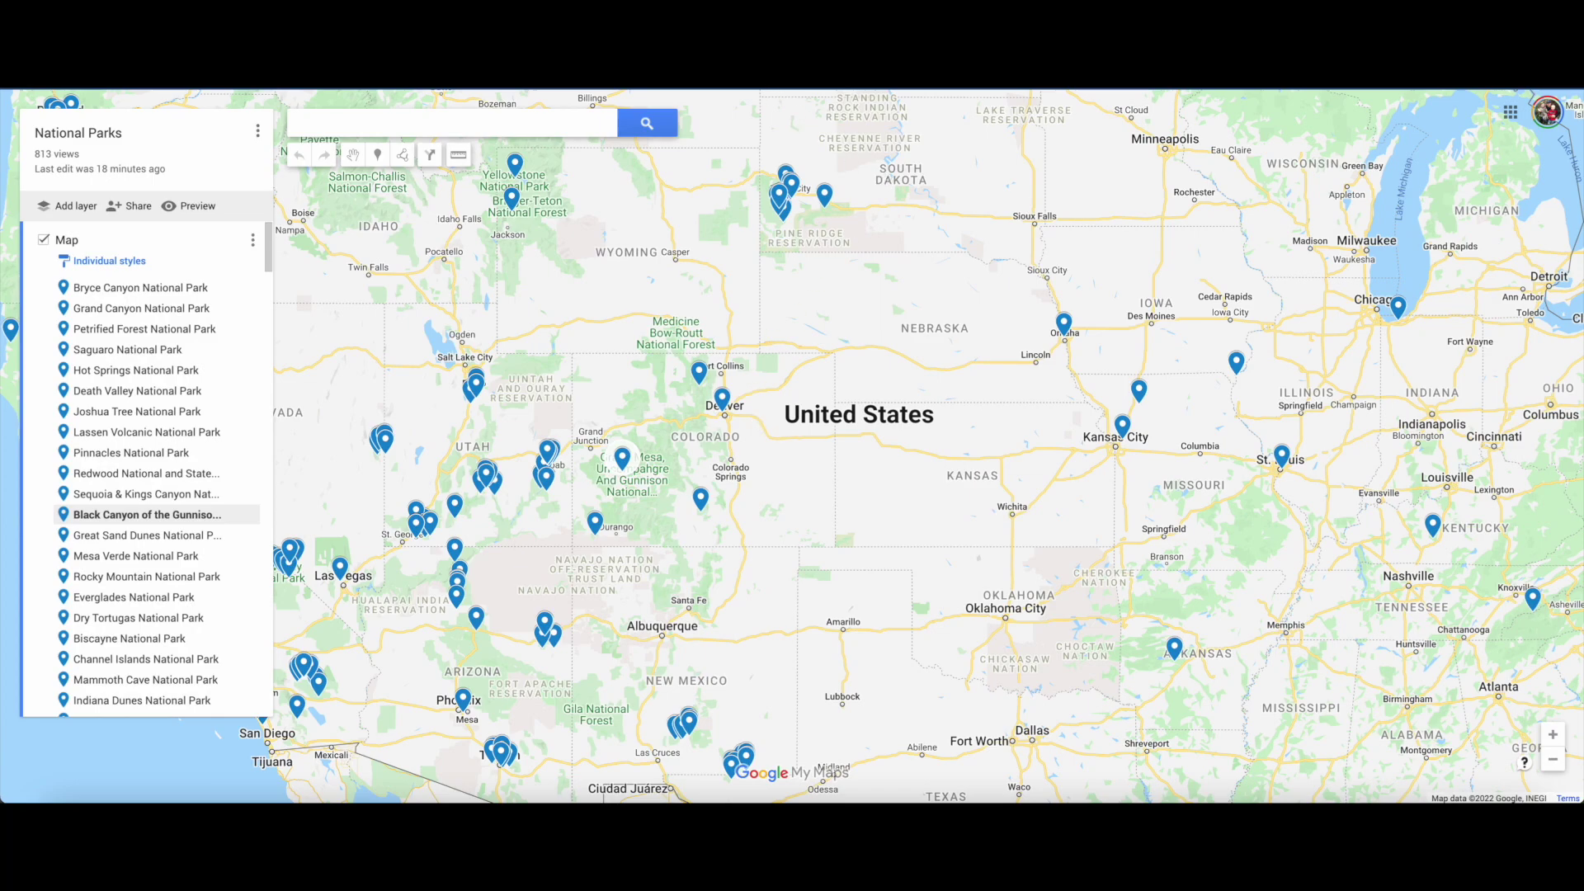
Switch to the National Parks spreadsheet in Google Sheets and review the April entries for Great Sand Dunes and Rocky Mountains
key("ctrl+Tab")
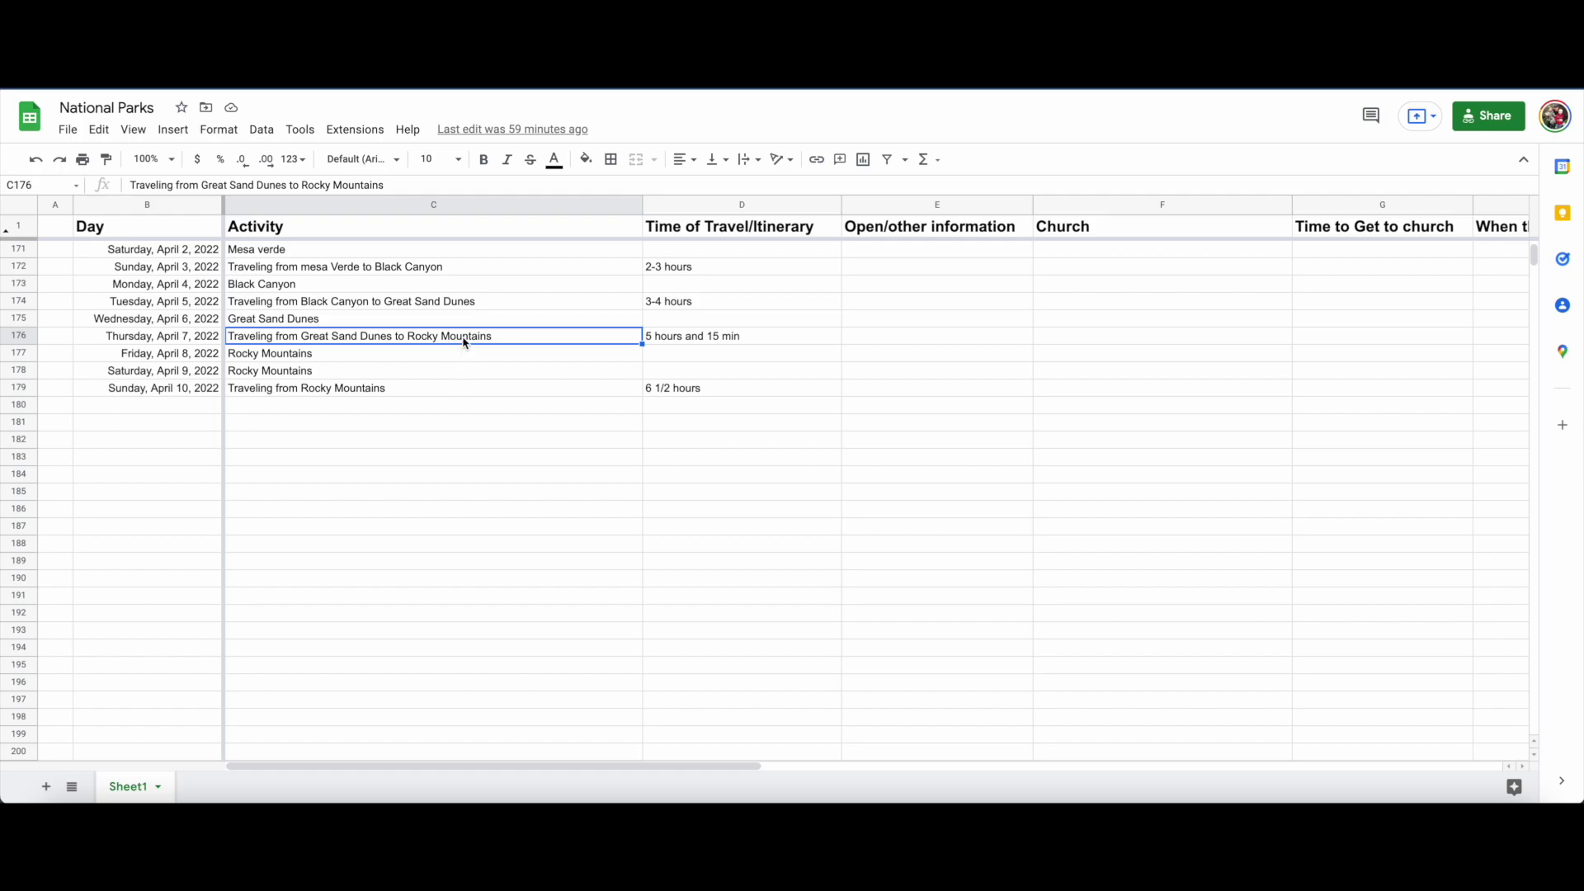
left_click(449, 373)
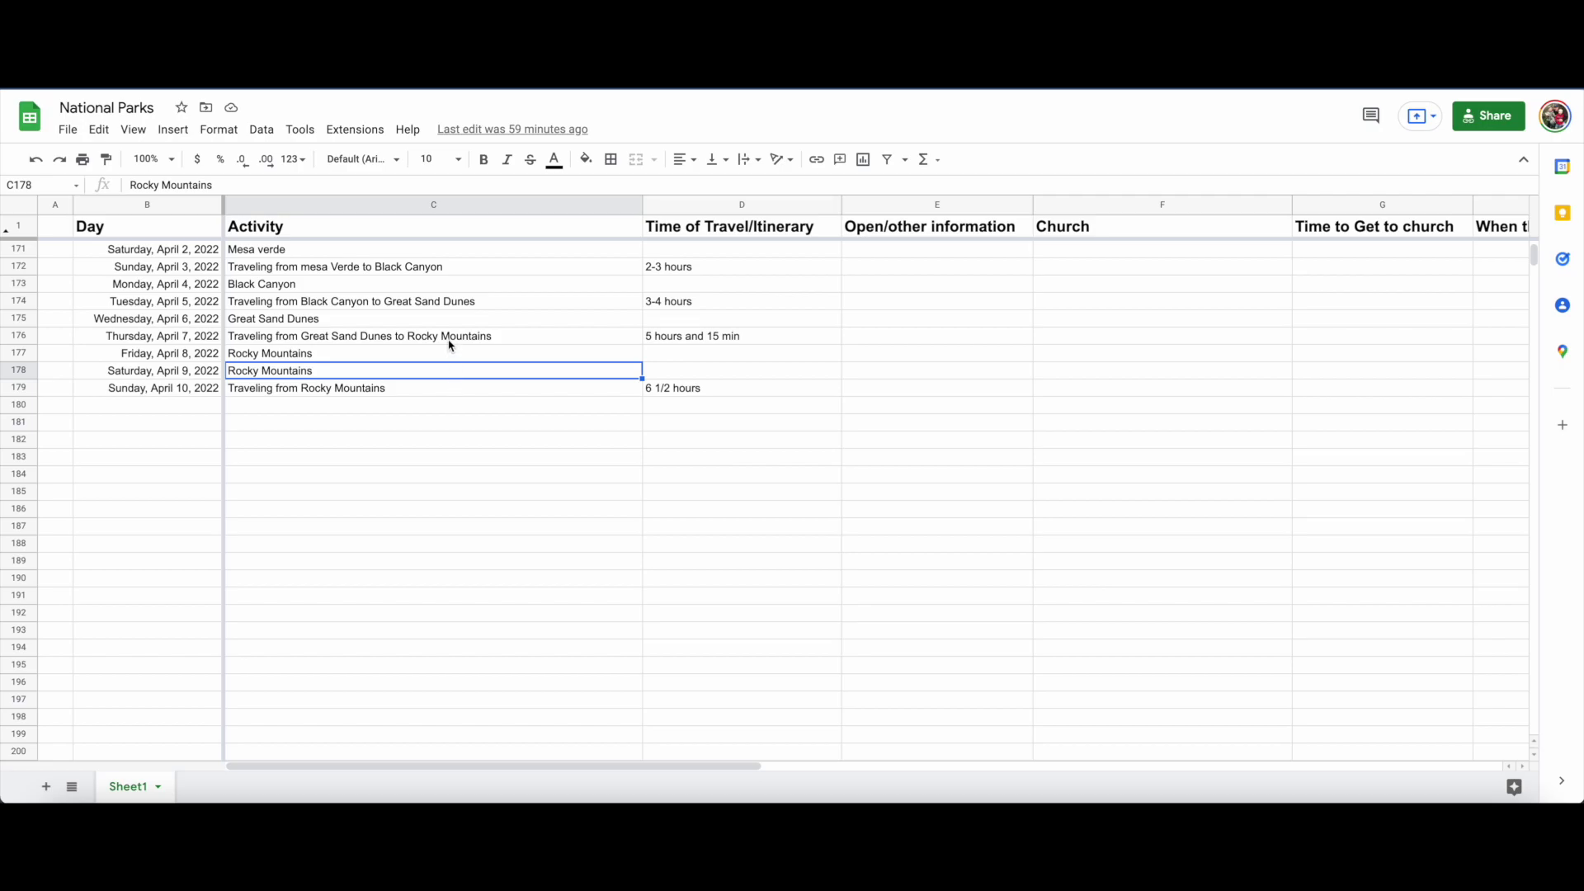
left_click(449, 339)
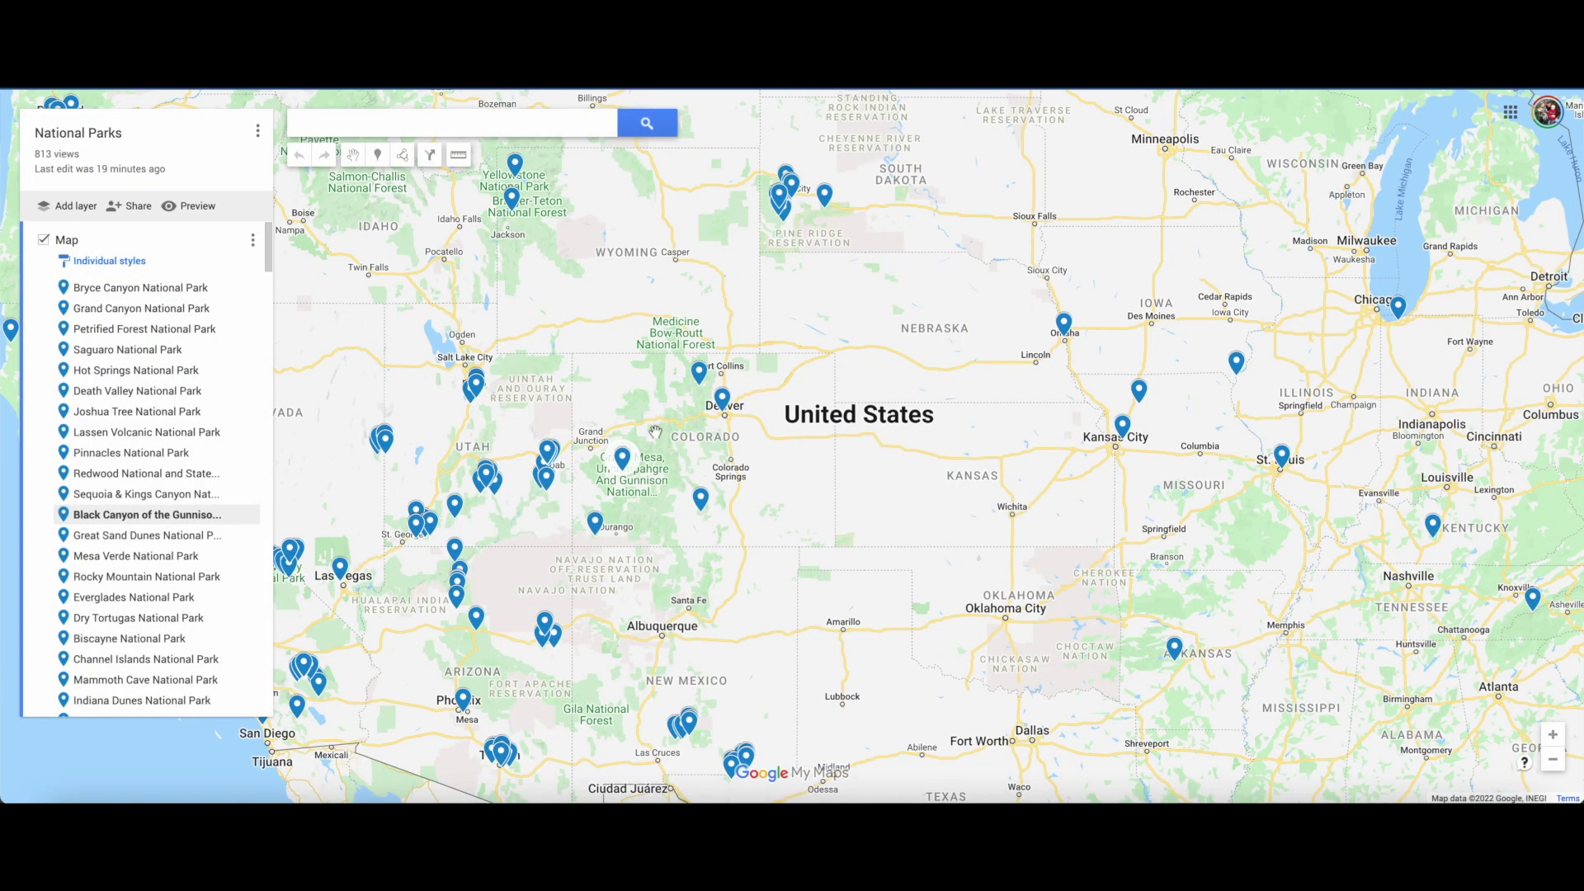
Return to the National Parks map in Google My Maps and create driving directions from Rocky Mountain to Great Sand Dunes National Park
left_click(702, 503)
left_click(834, 240)
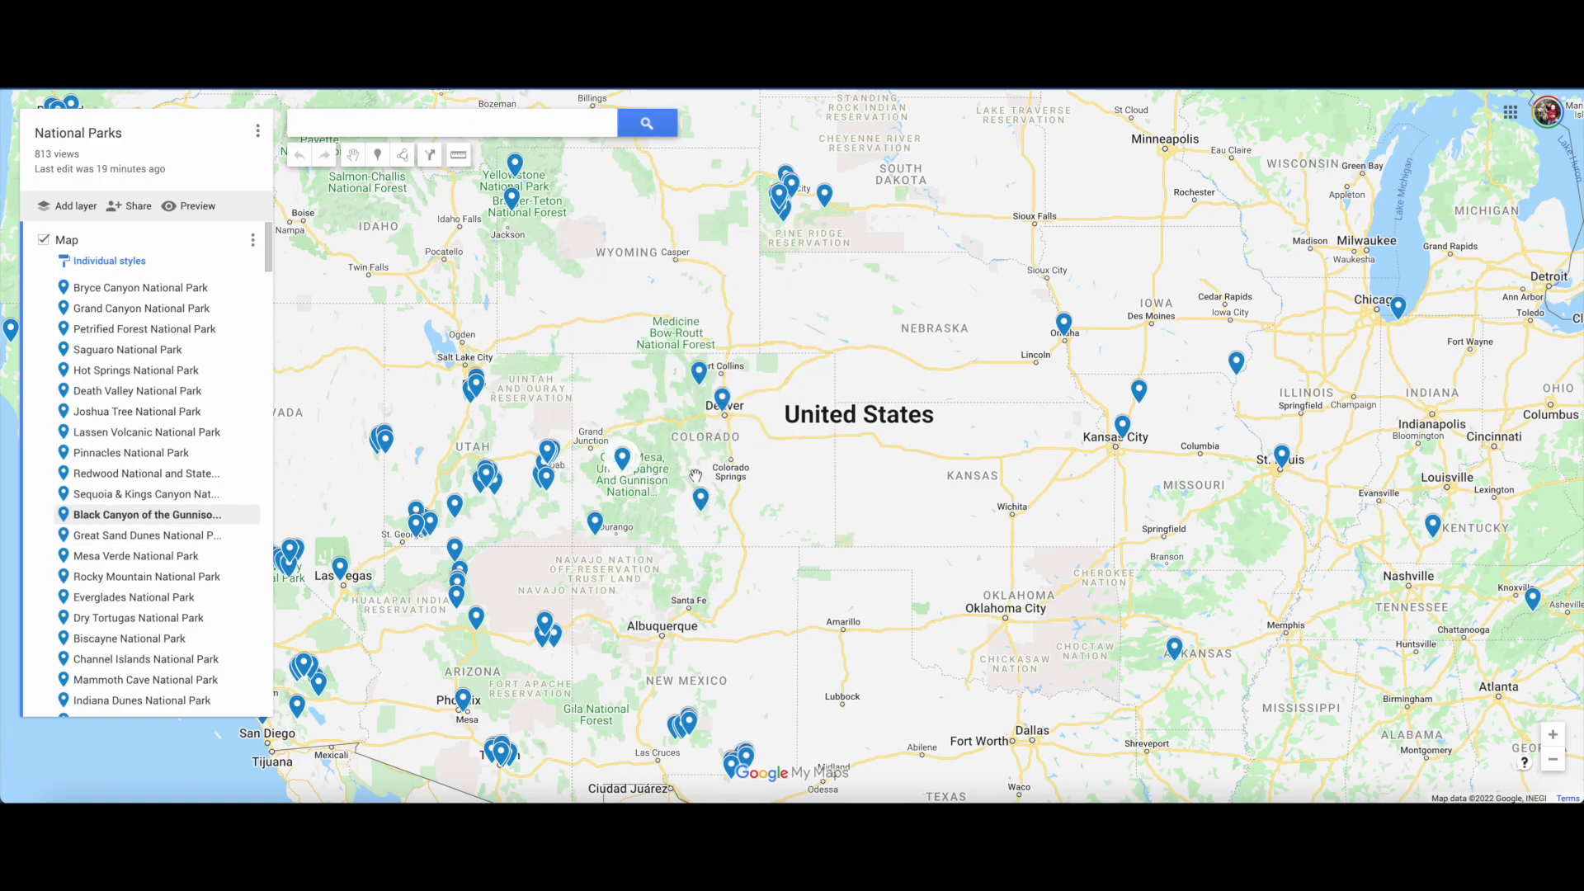
left_click(702, 501)
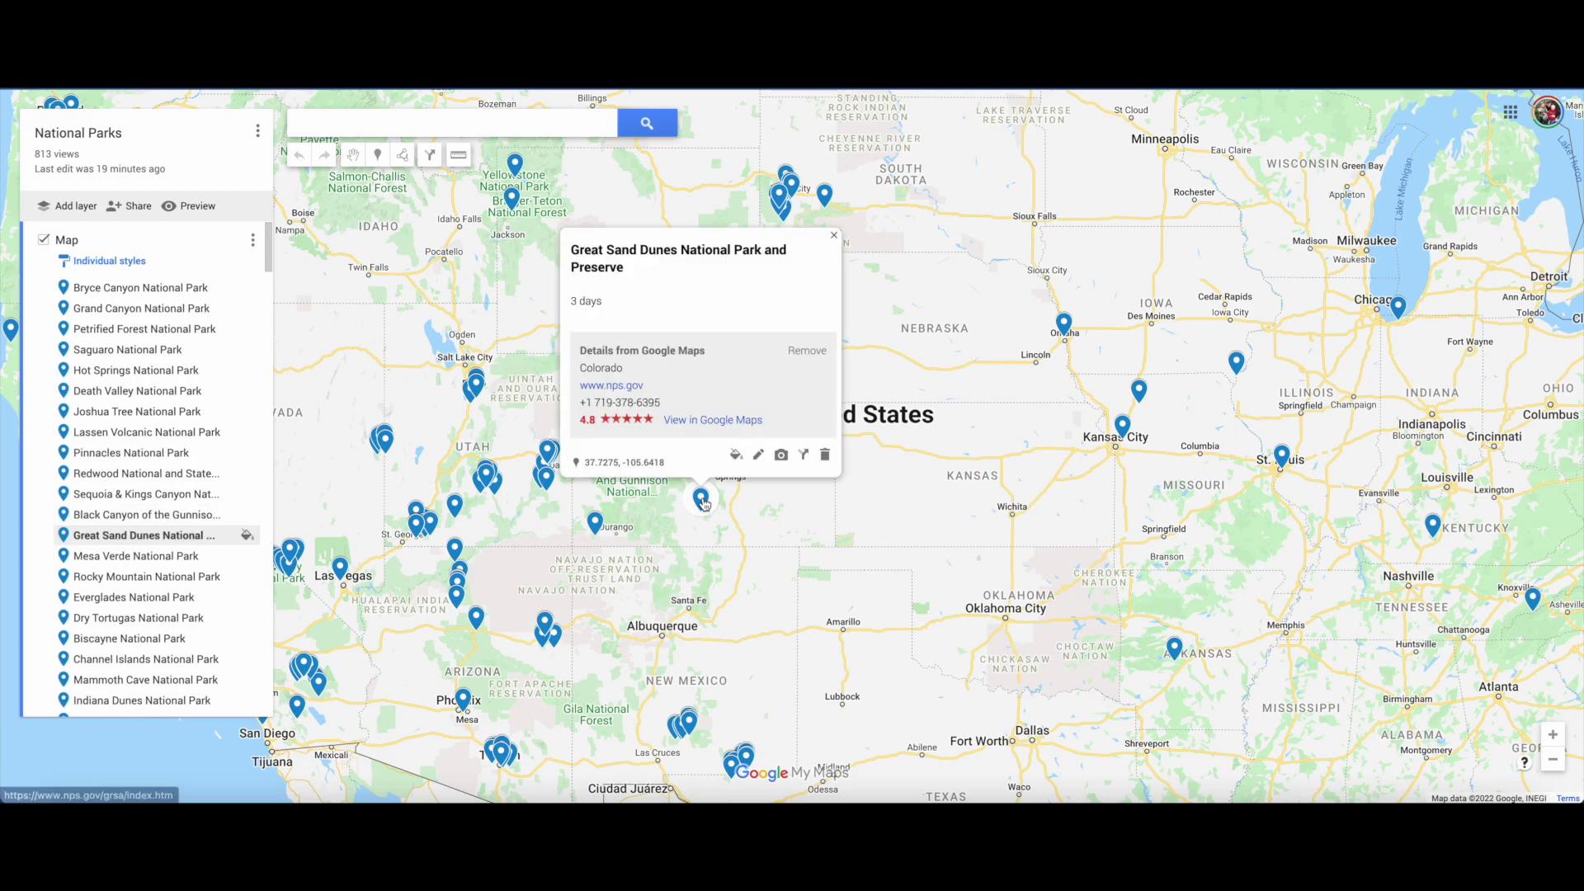
left_click(806, 456)
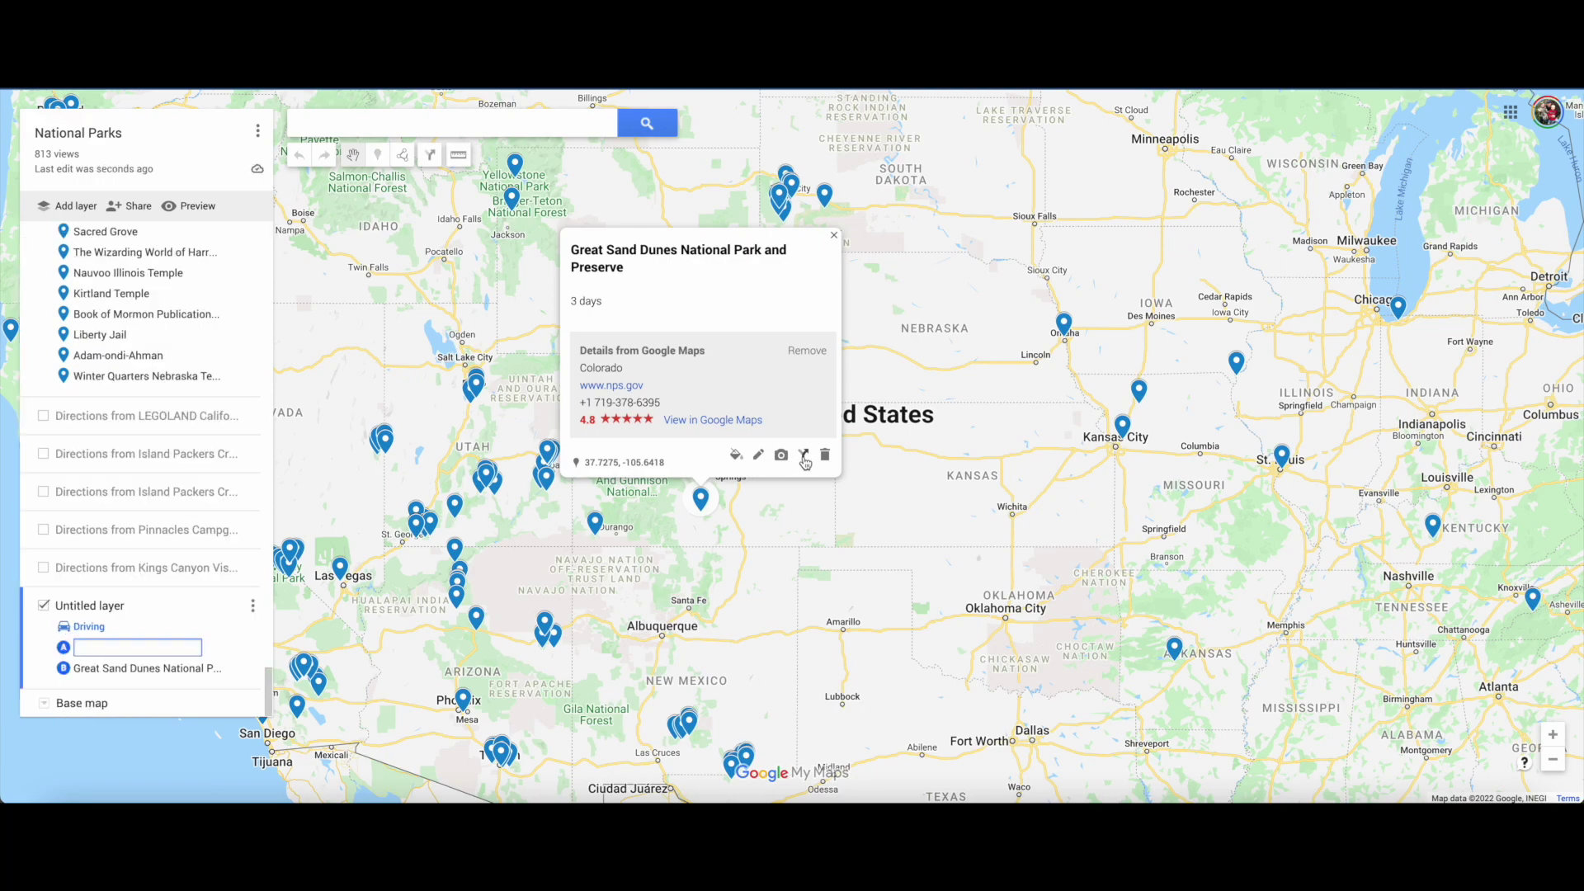
left_click(106, 654)
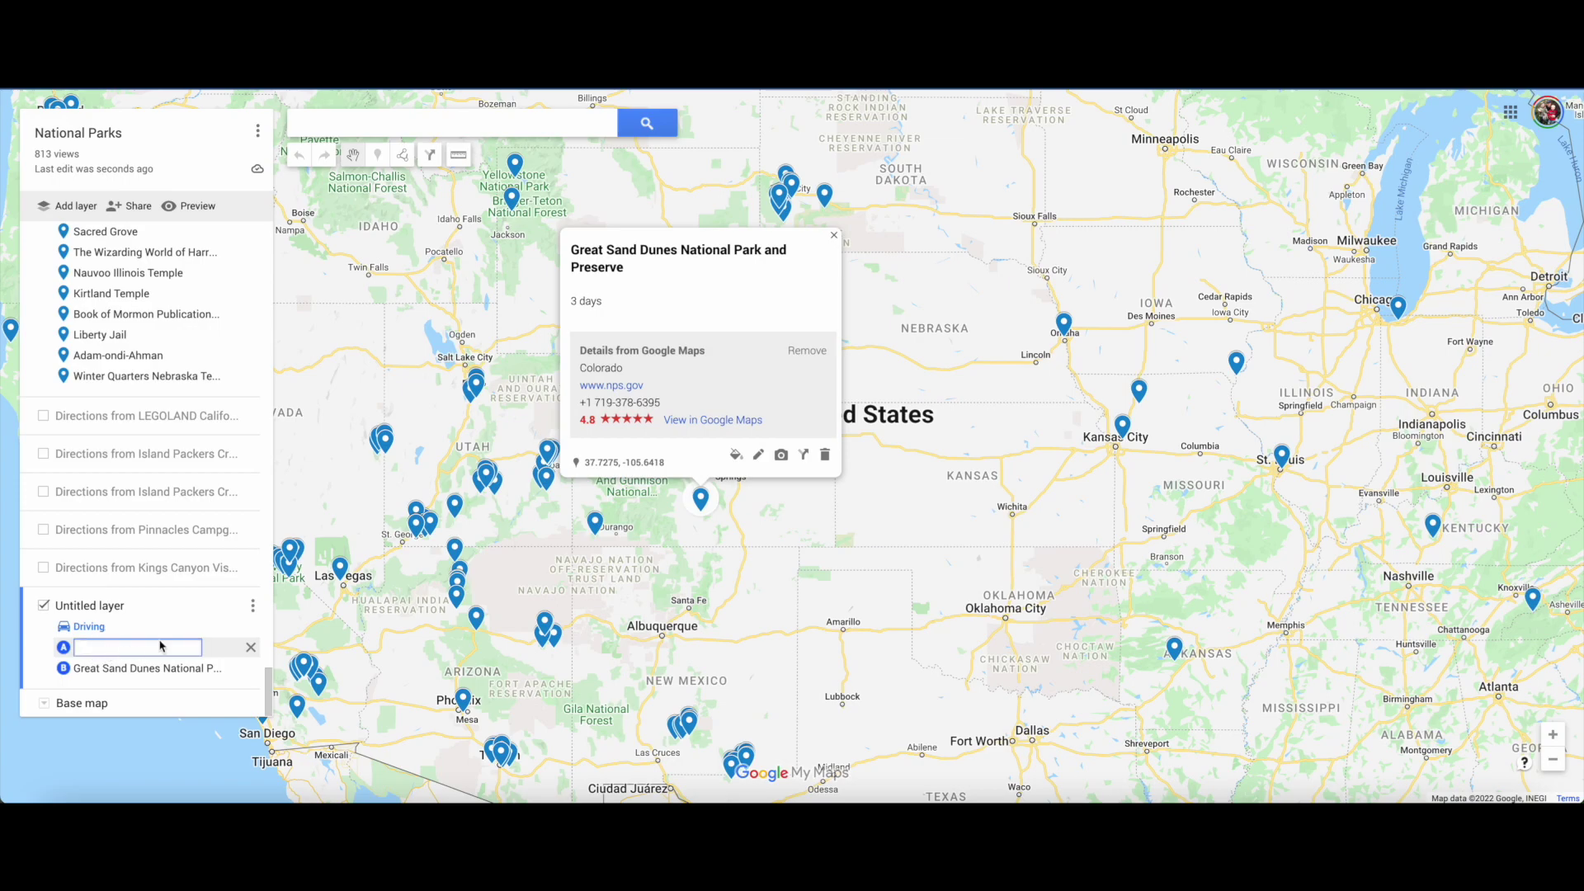
left_click(833, 236)
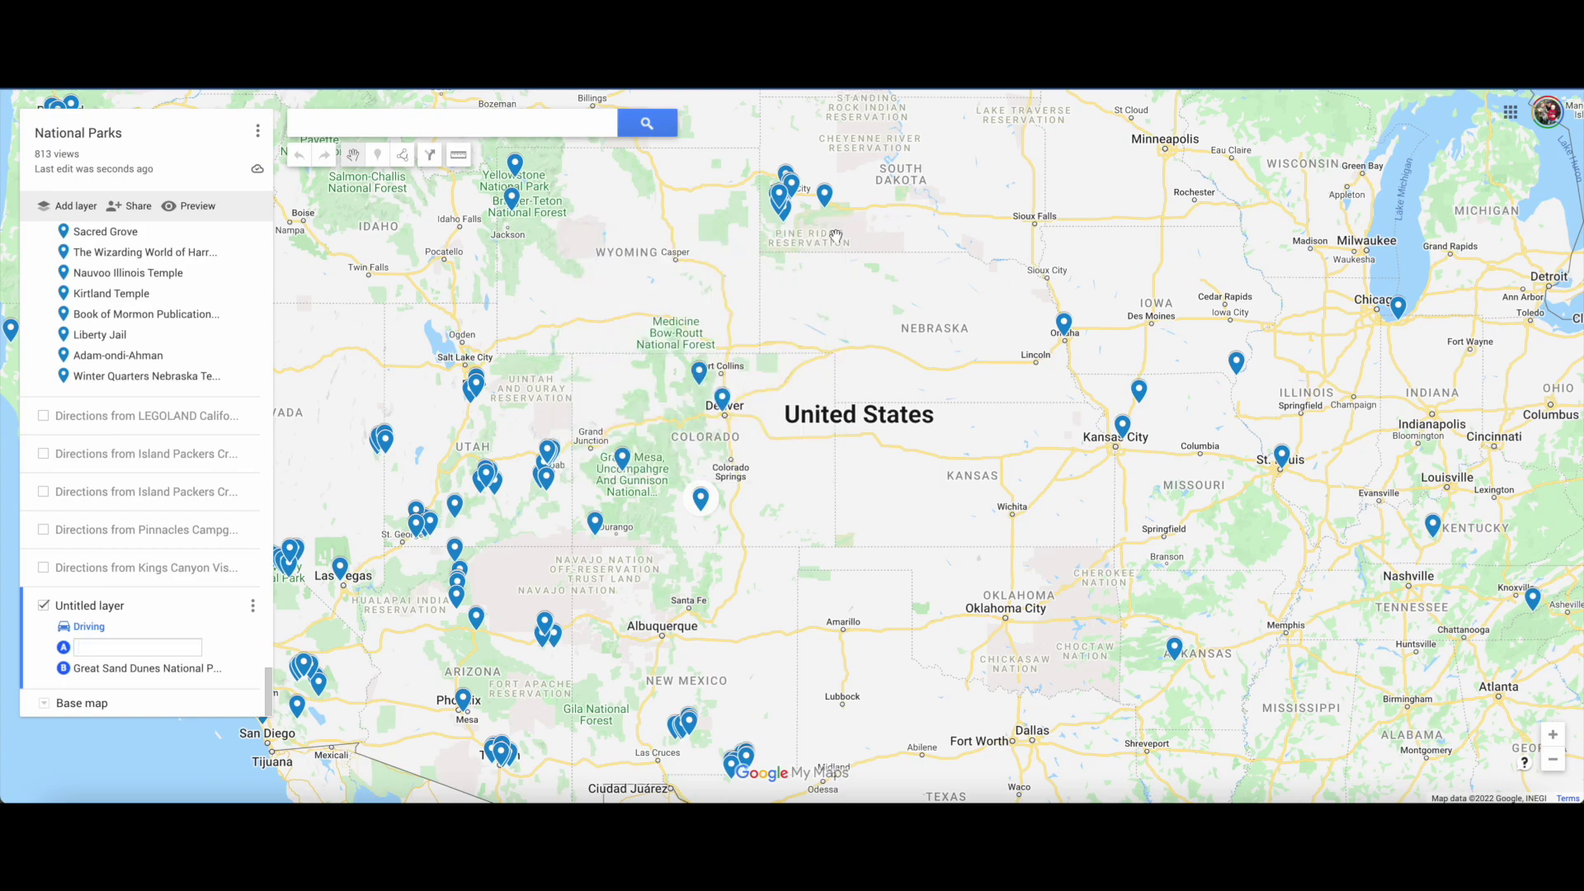
left_click(701, 377)
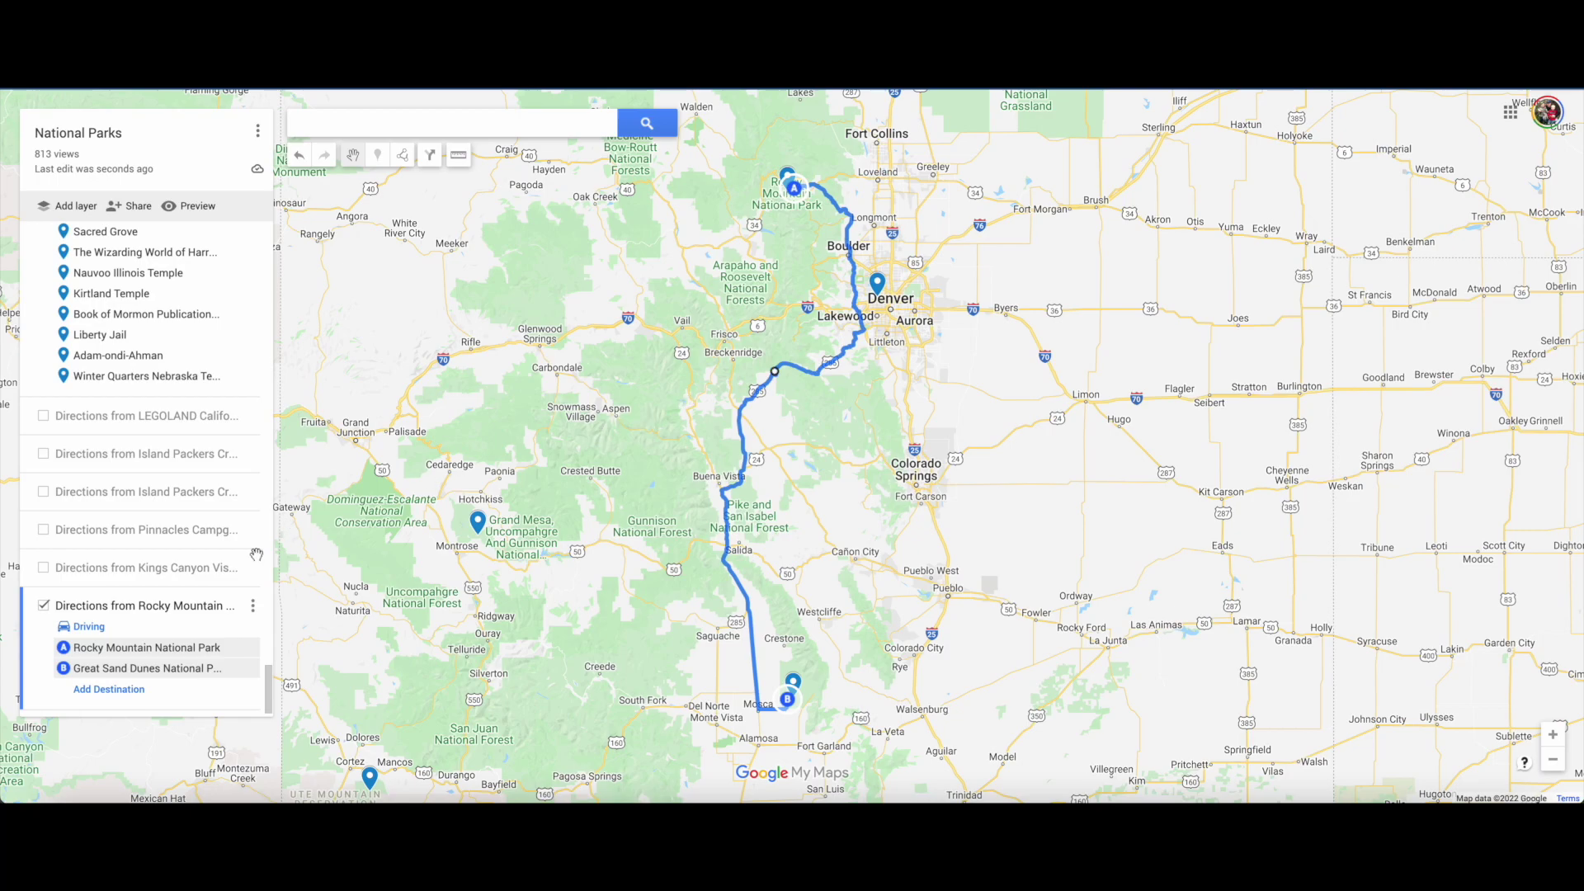
Open the options of the Rocky Mountain to Great Sand Dunes directions layer and examine the route's details
scroll(158, 596, "down", 1)
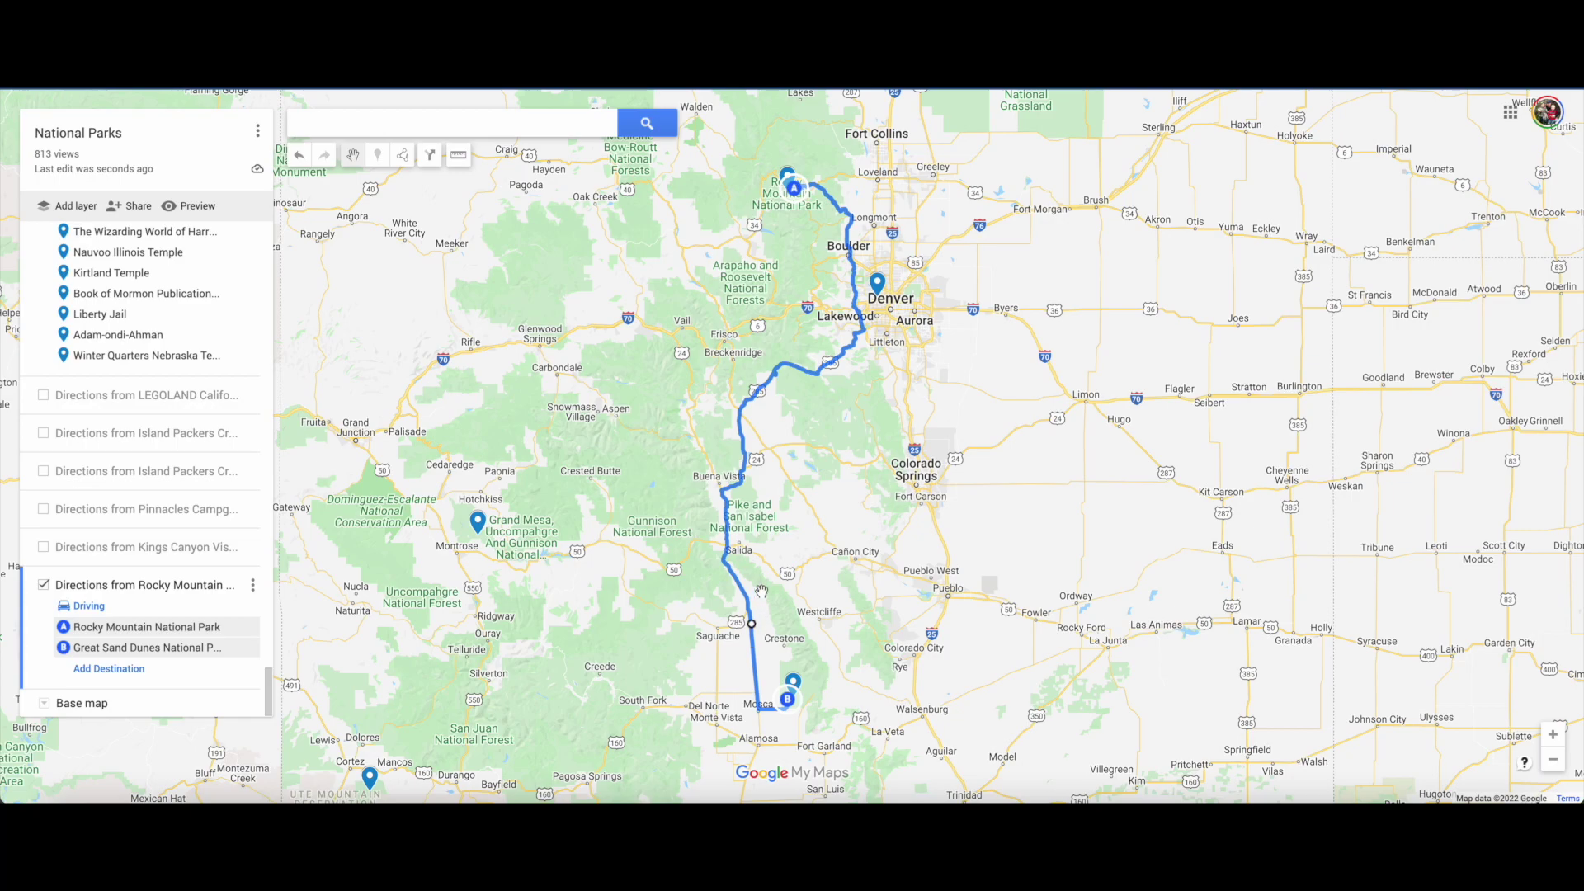
left_click(252, 585)
left_click(201, 660)
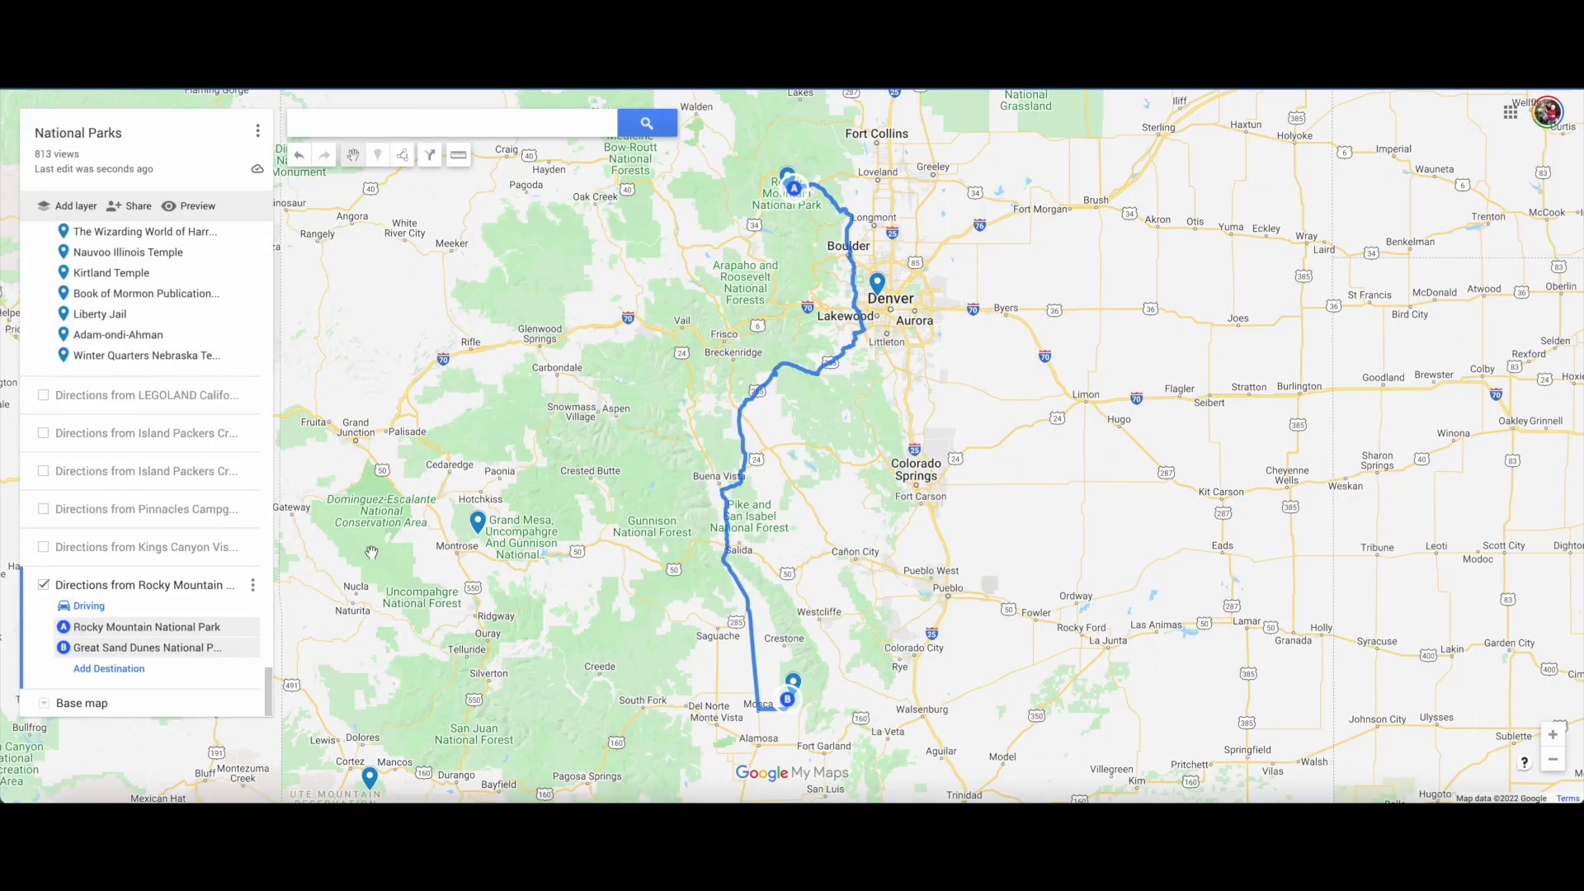
Delete the directions layer running from Rocky Mountain to Great Sand Dunes National Park
left_click(252, 585)
left_click(204, 649)
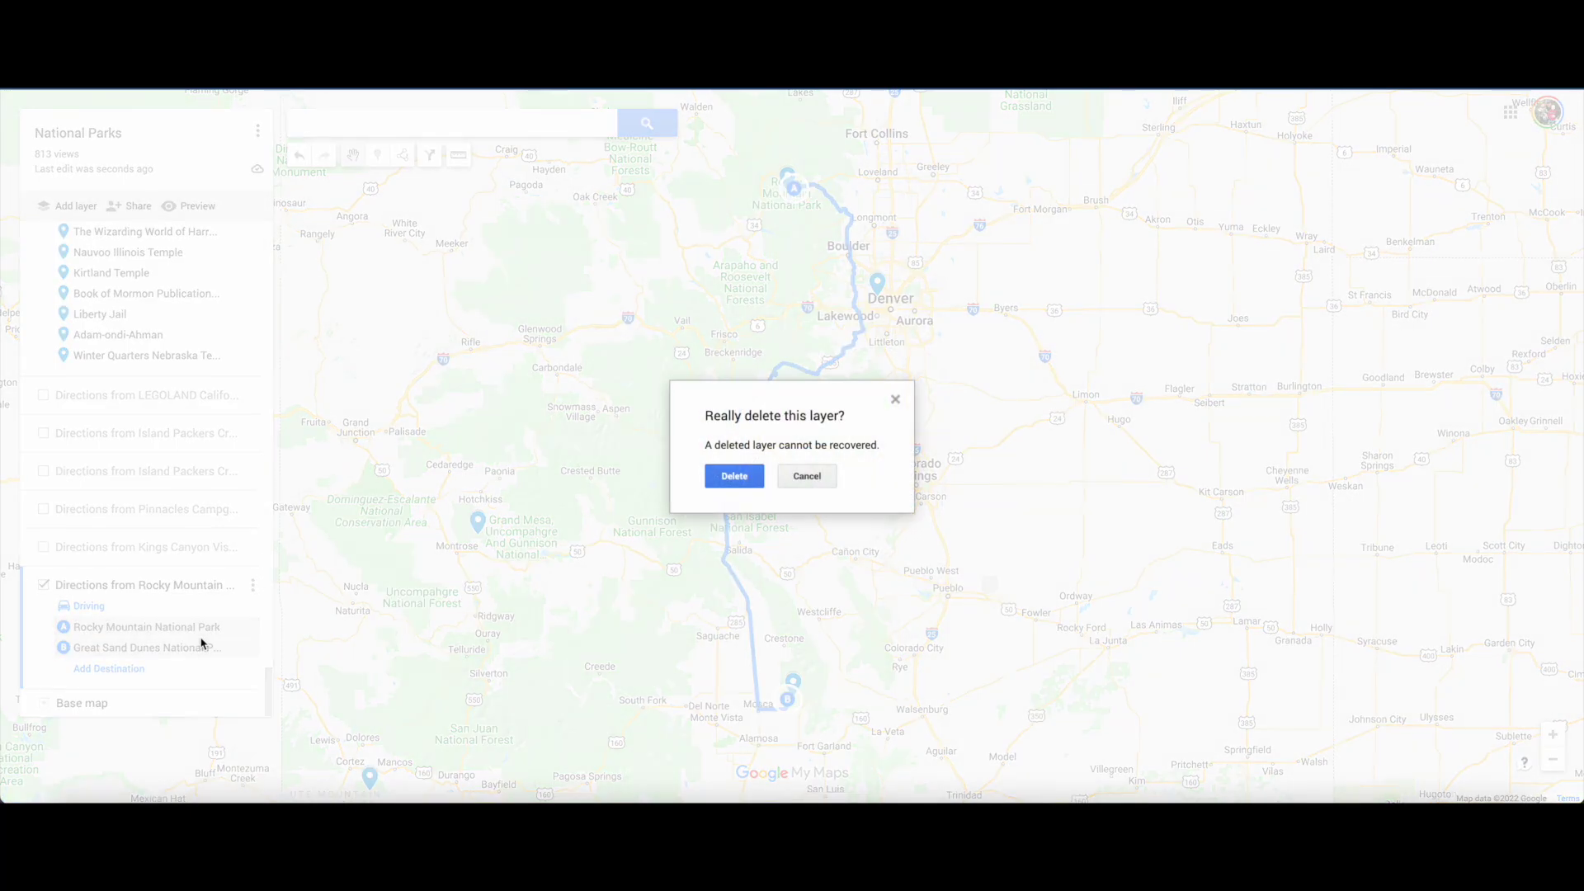
left_click(753, 487)
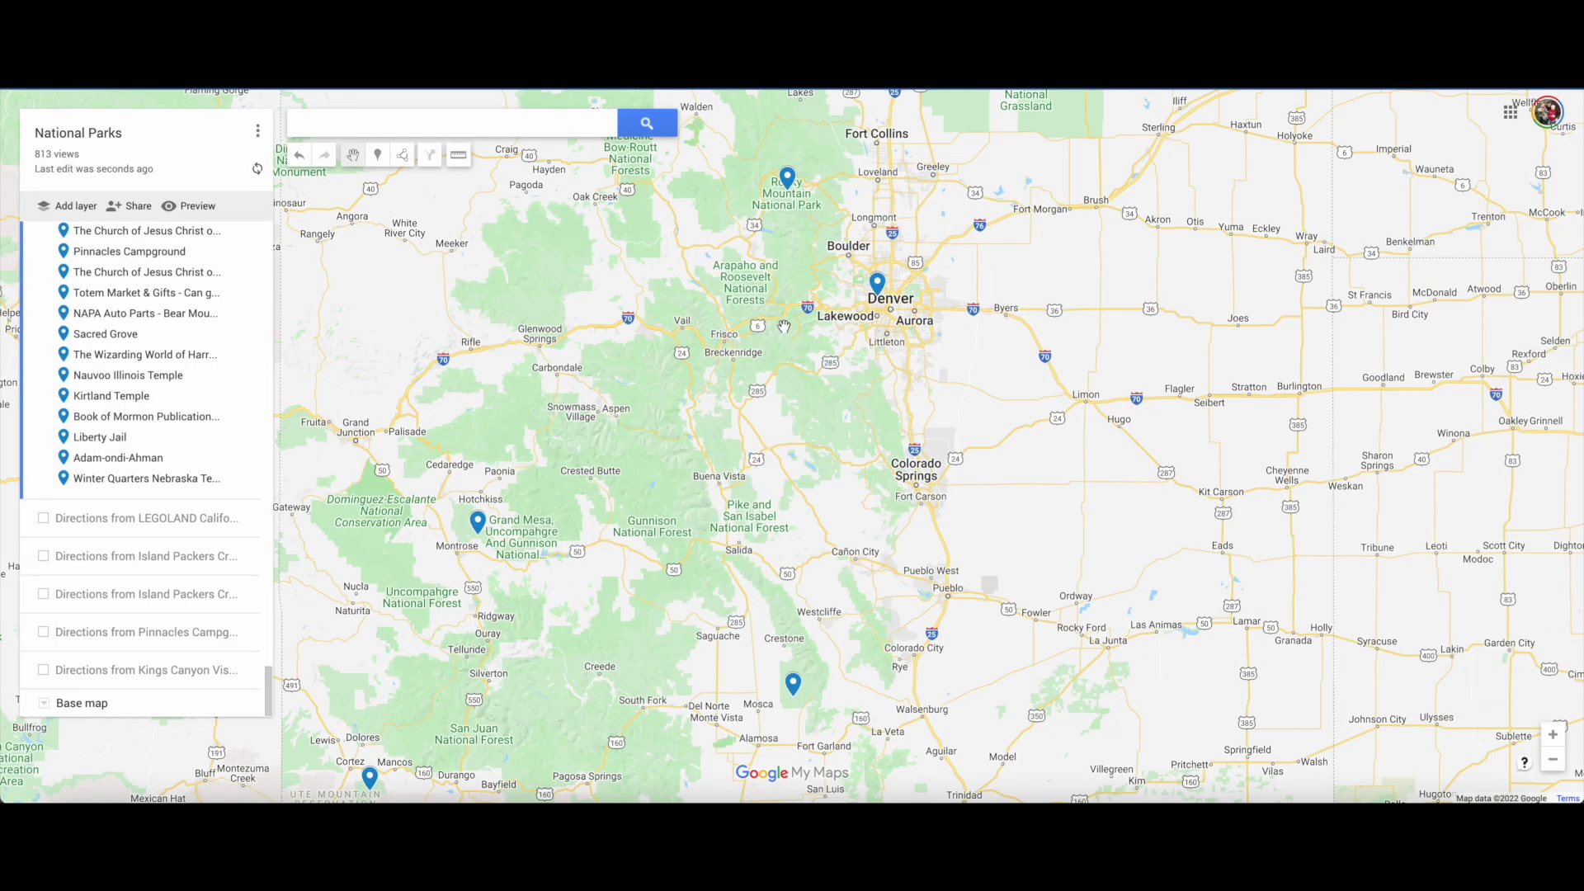
left_click_drag(776, 350, 742, 562)
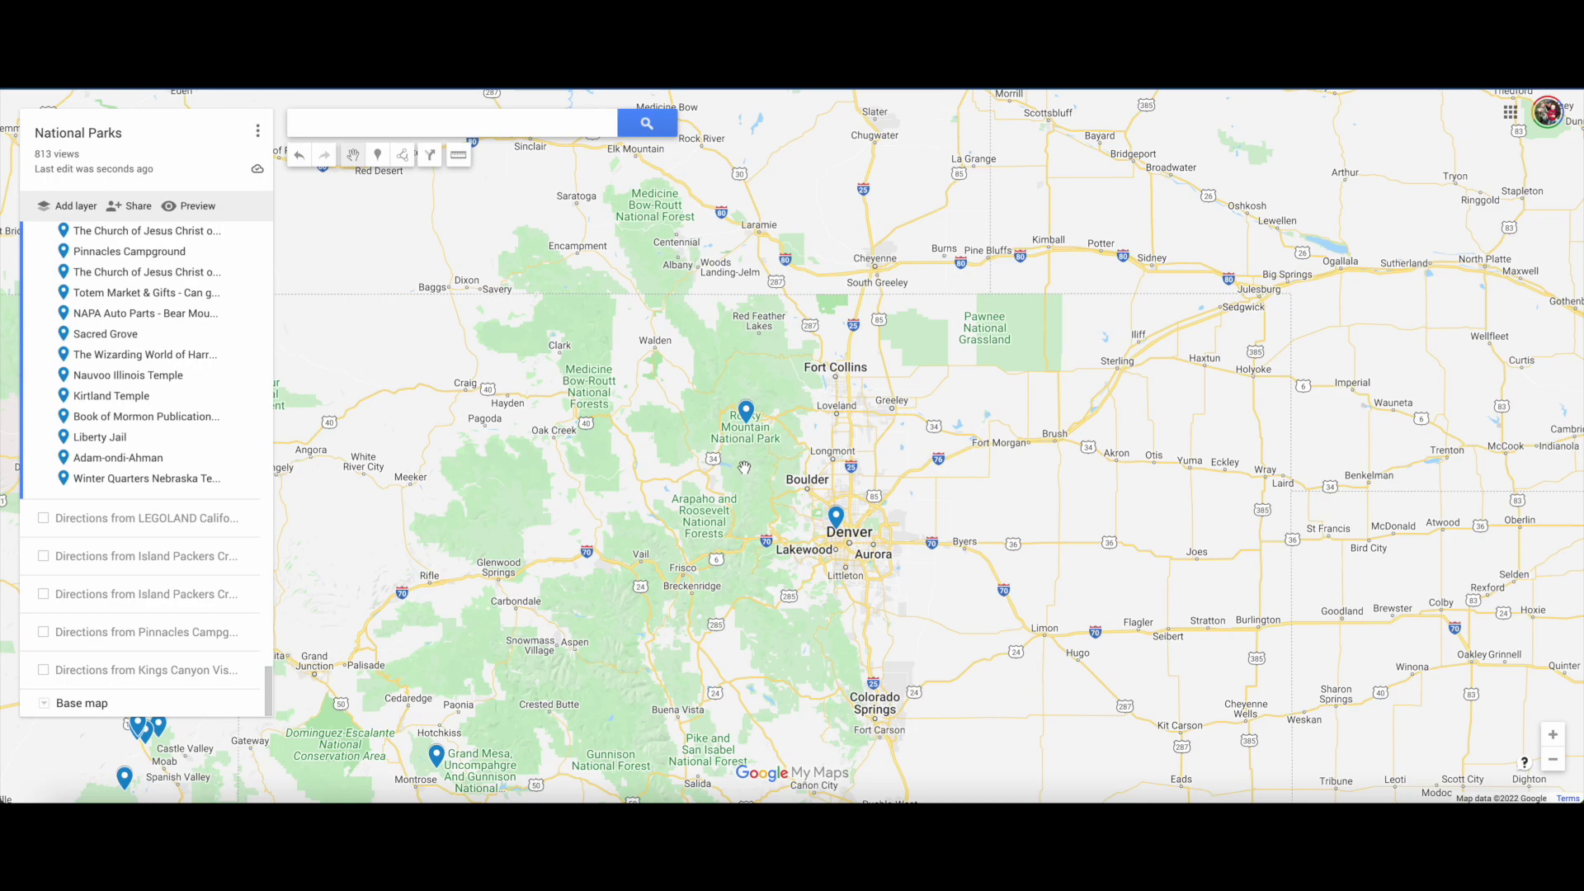
left_click_drag(733, 491, 718, 566)
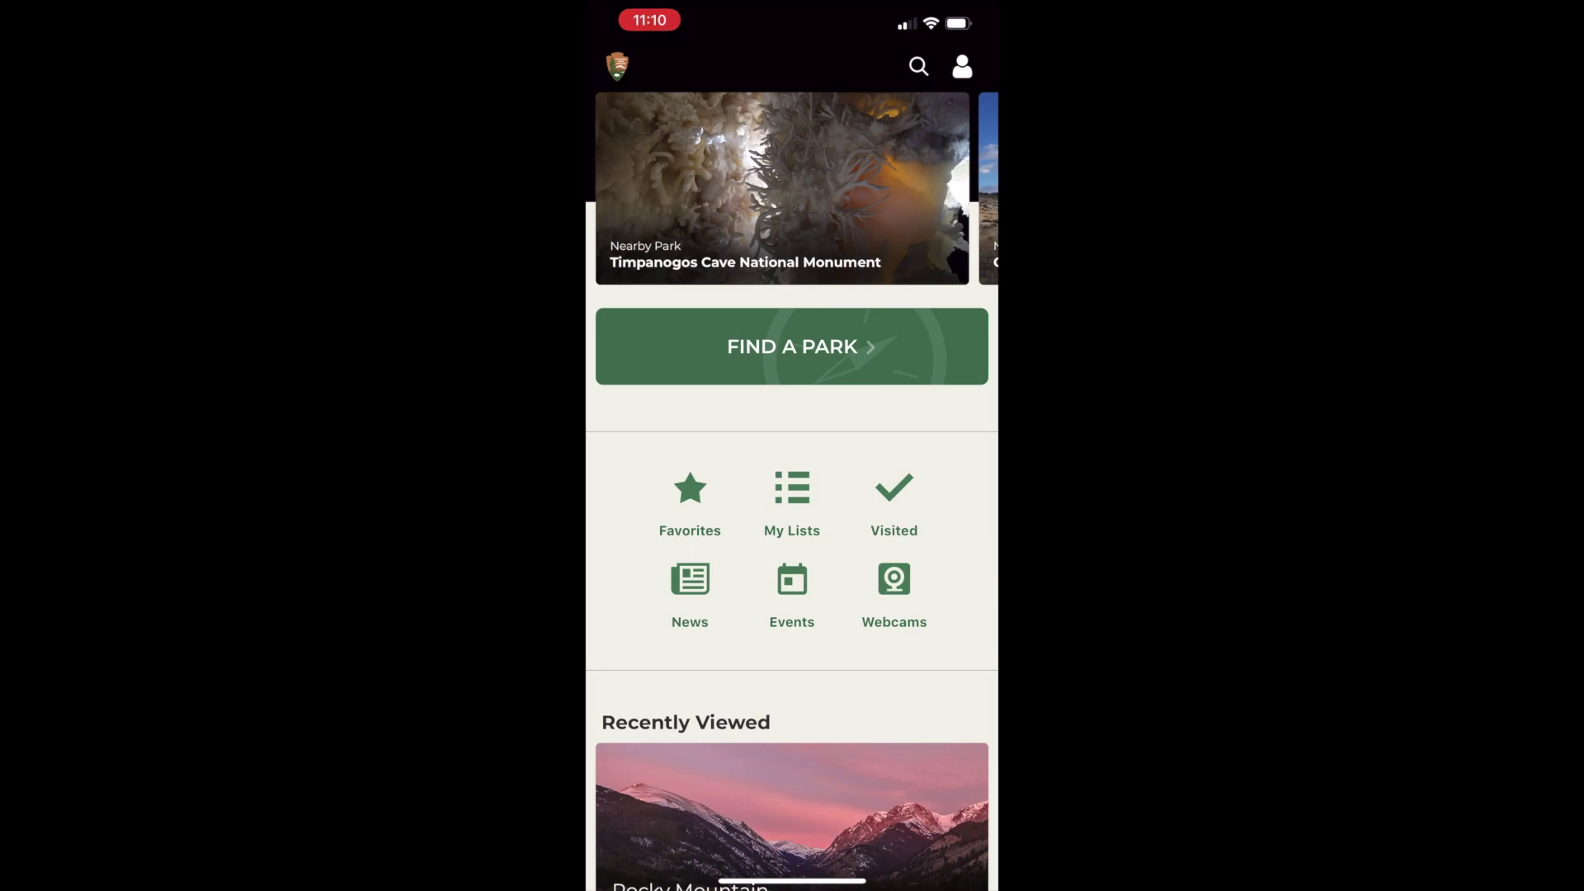
Switch to the National Park Service app, search for "Rock", choose Rocky Mountain National Park and open its full park page
left_click(792, 346)
left_click(743, 120)
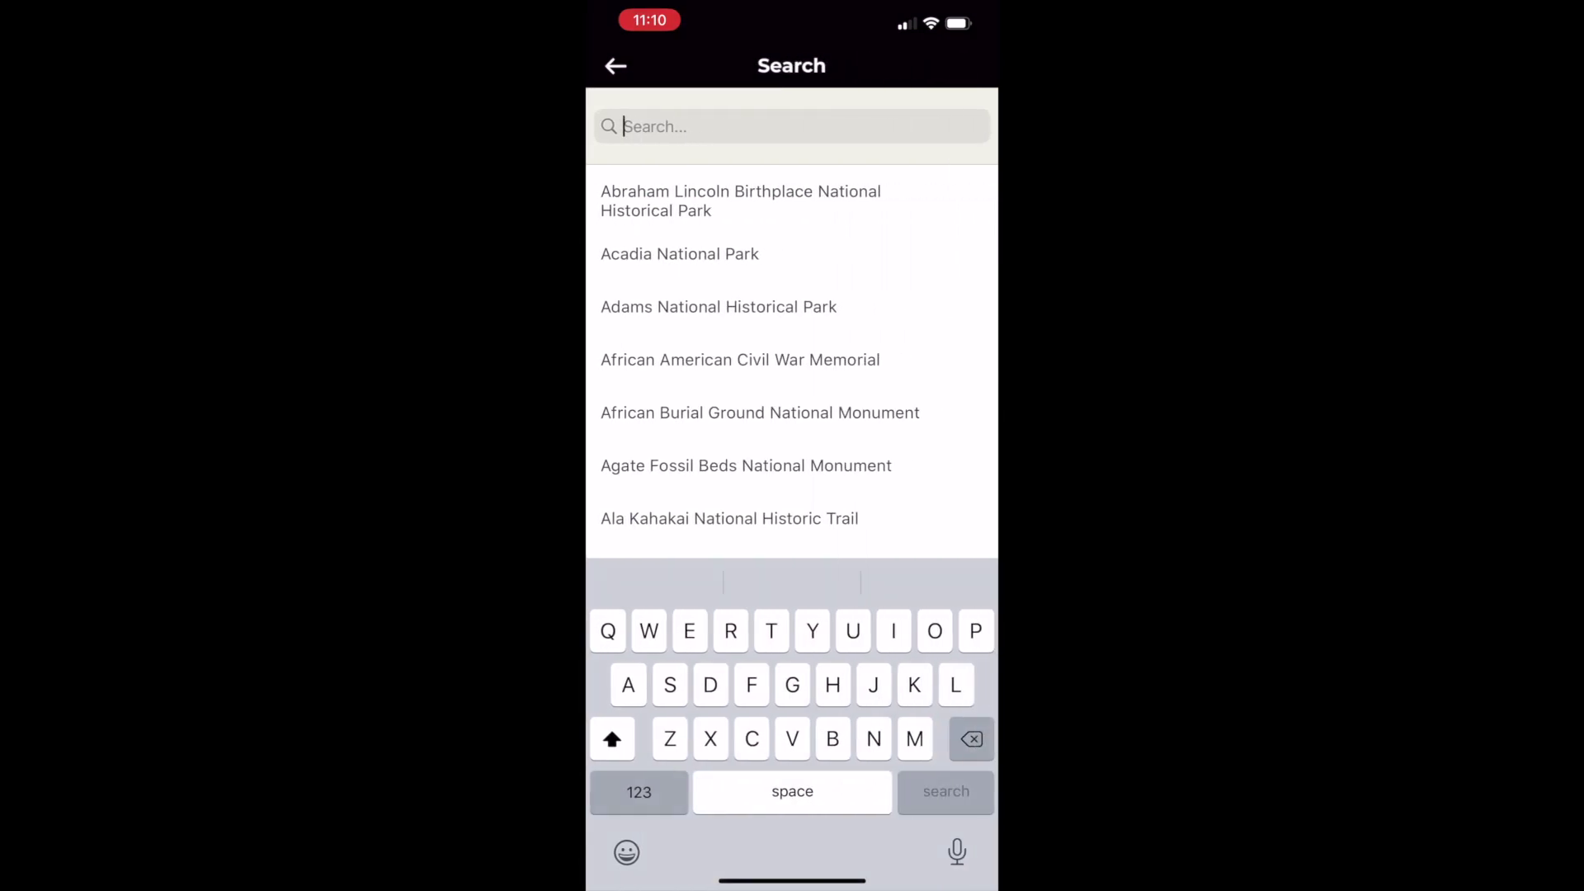
type("Ro")
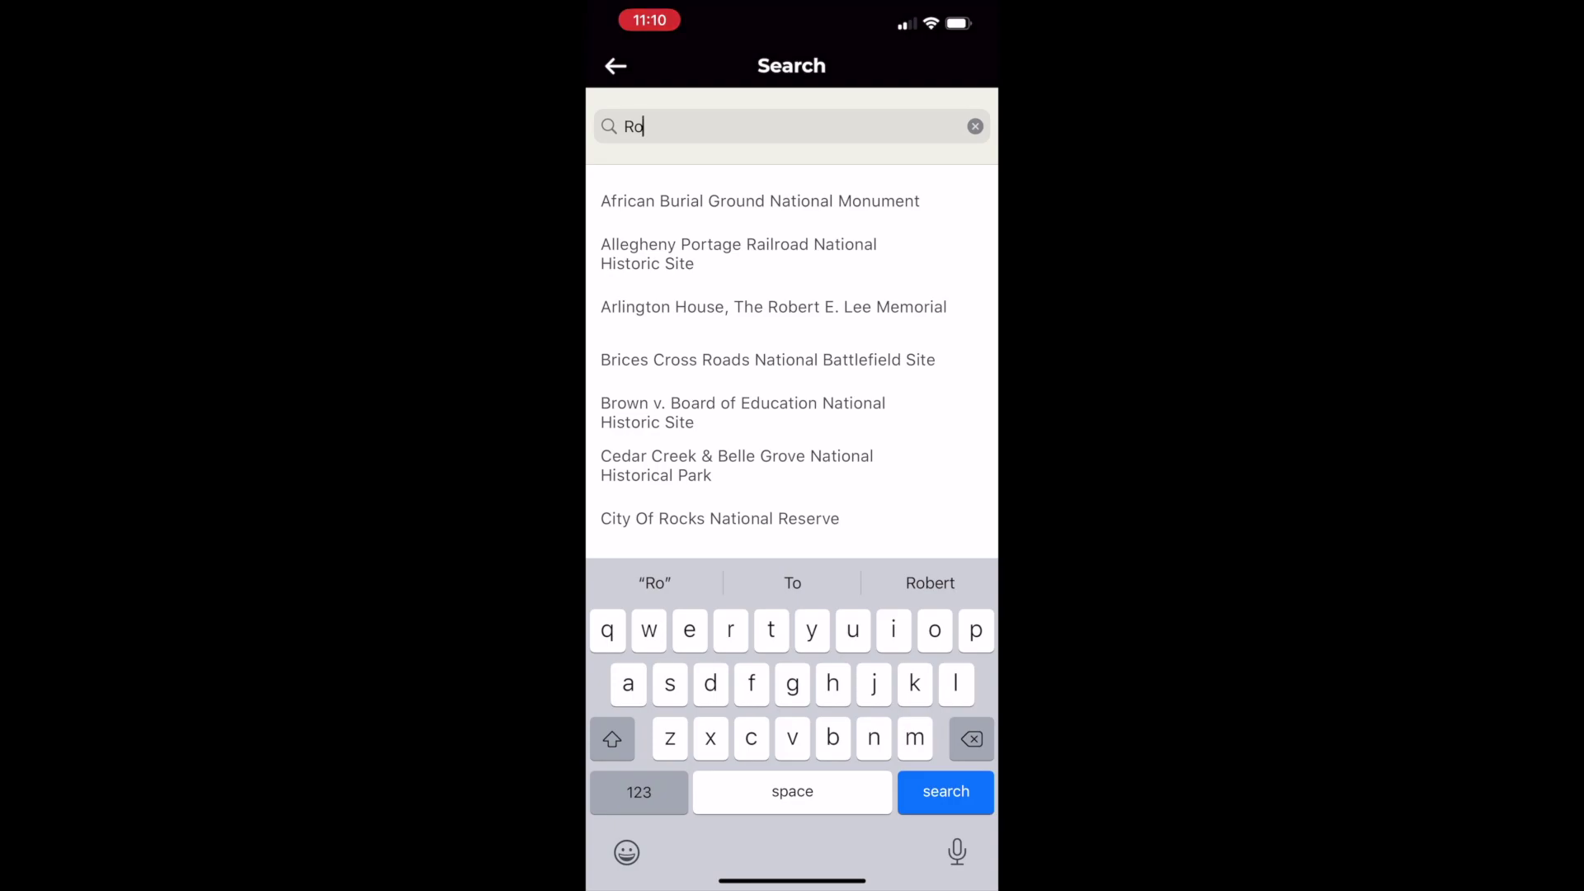
type("ck")
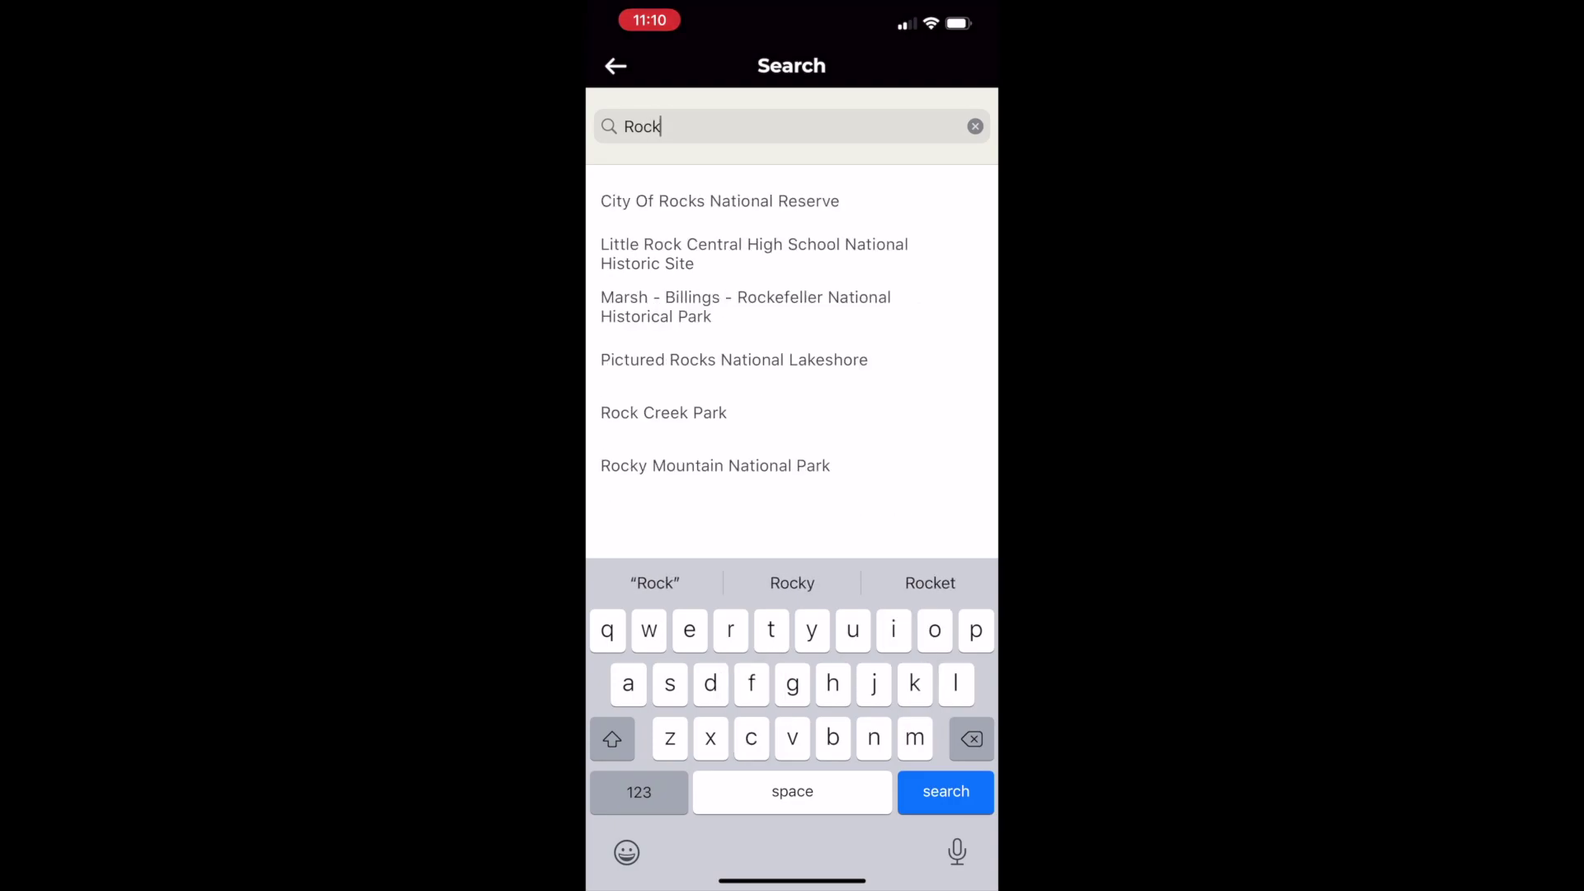
left_click(715, 465)
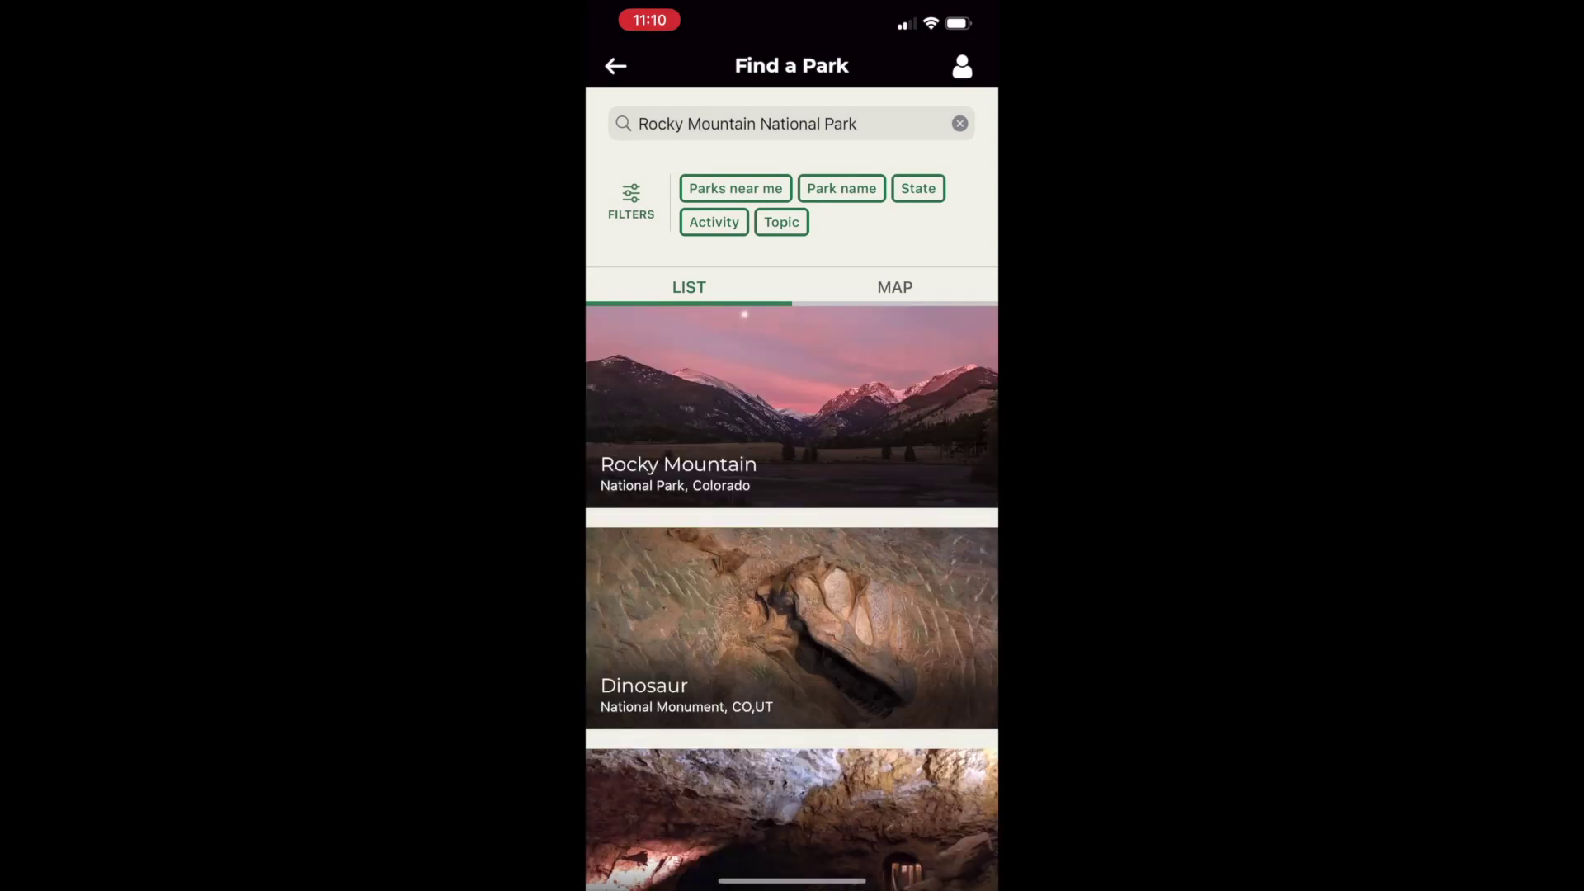
left_click(792, 404)
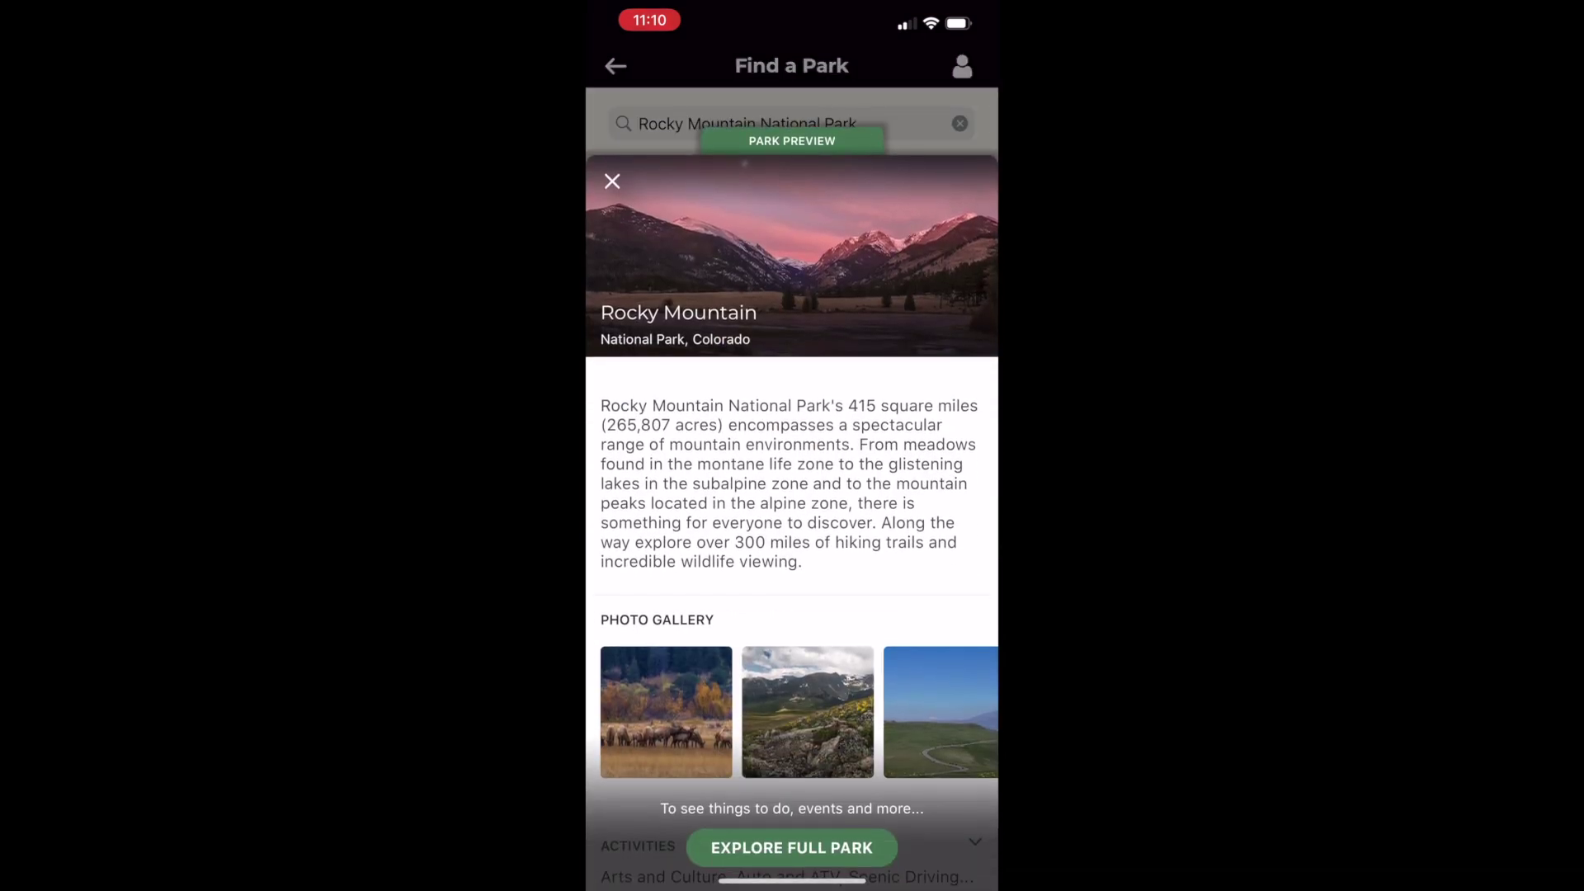
left_click(792, 848)
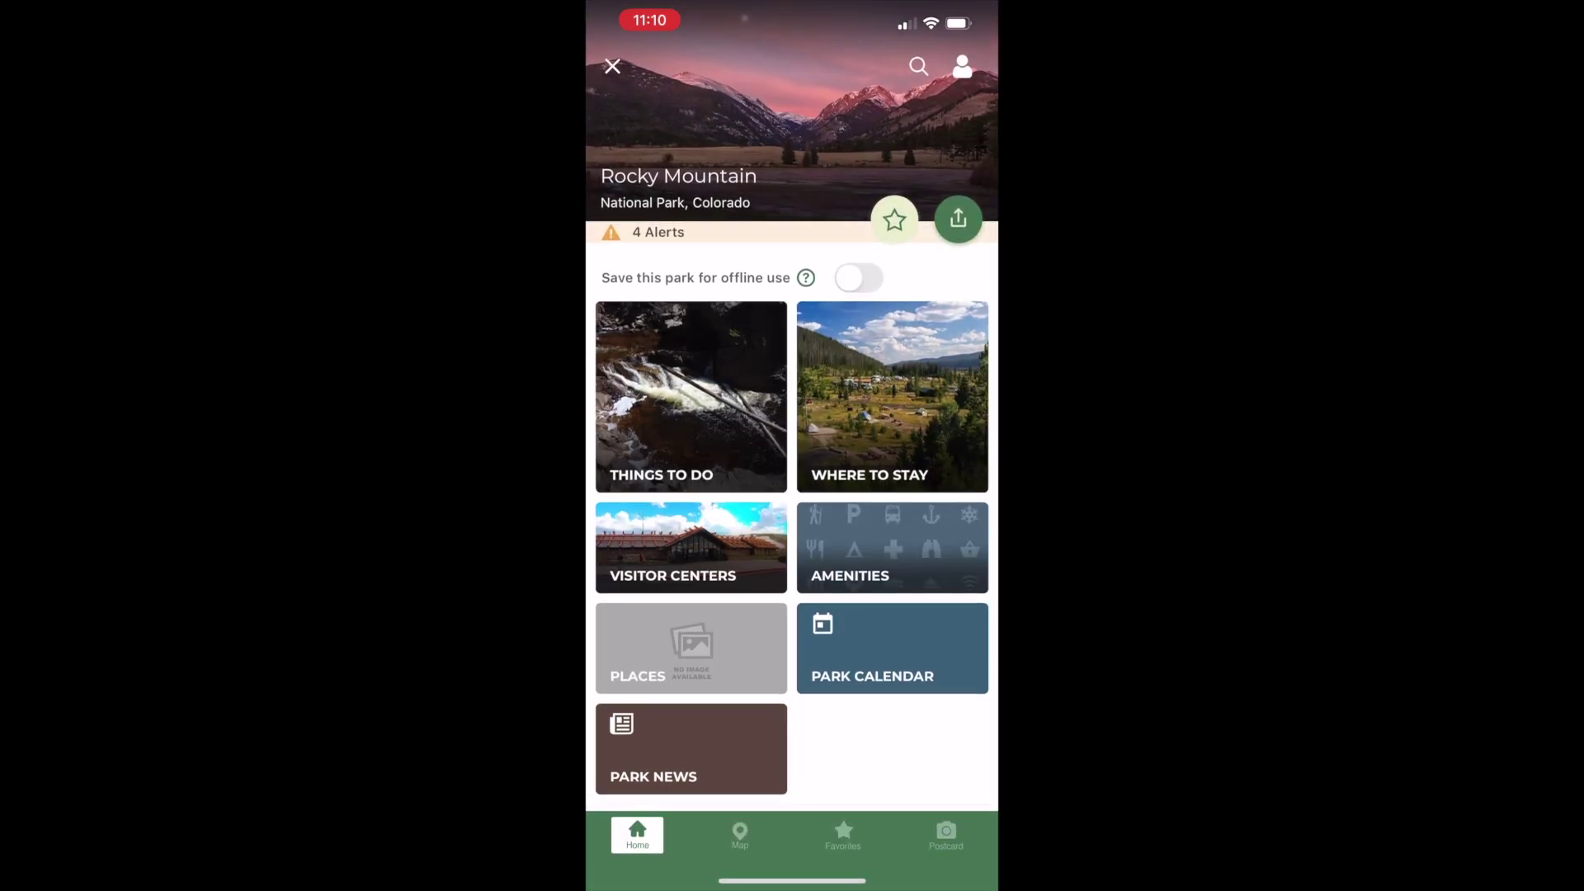
Save Rocky Mountain National Park for offline use and open its list of visitor centers
left_click(858, 286)
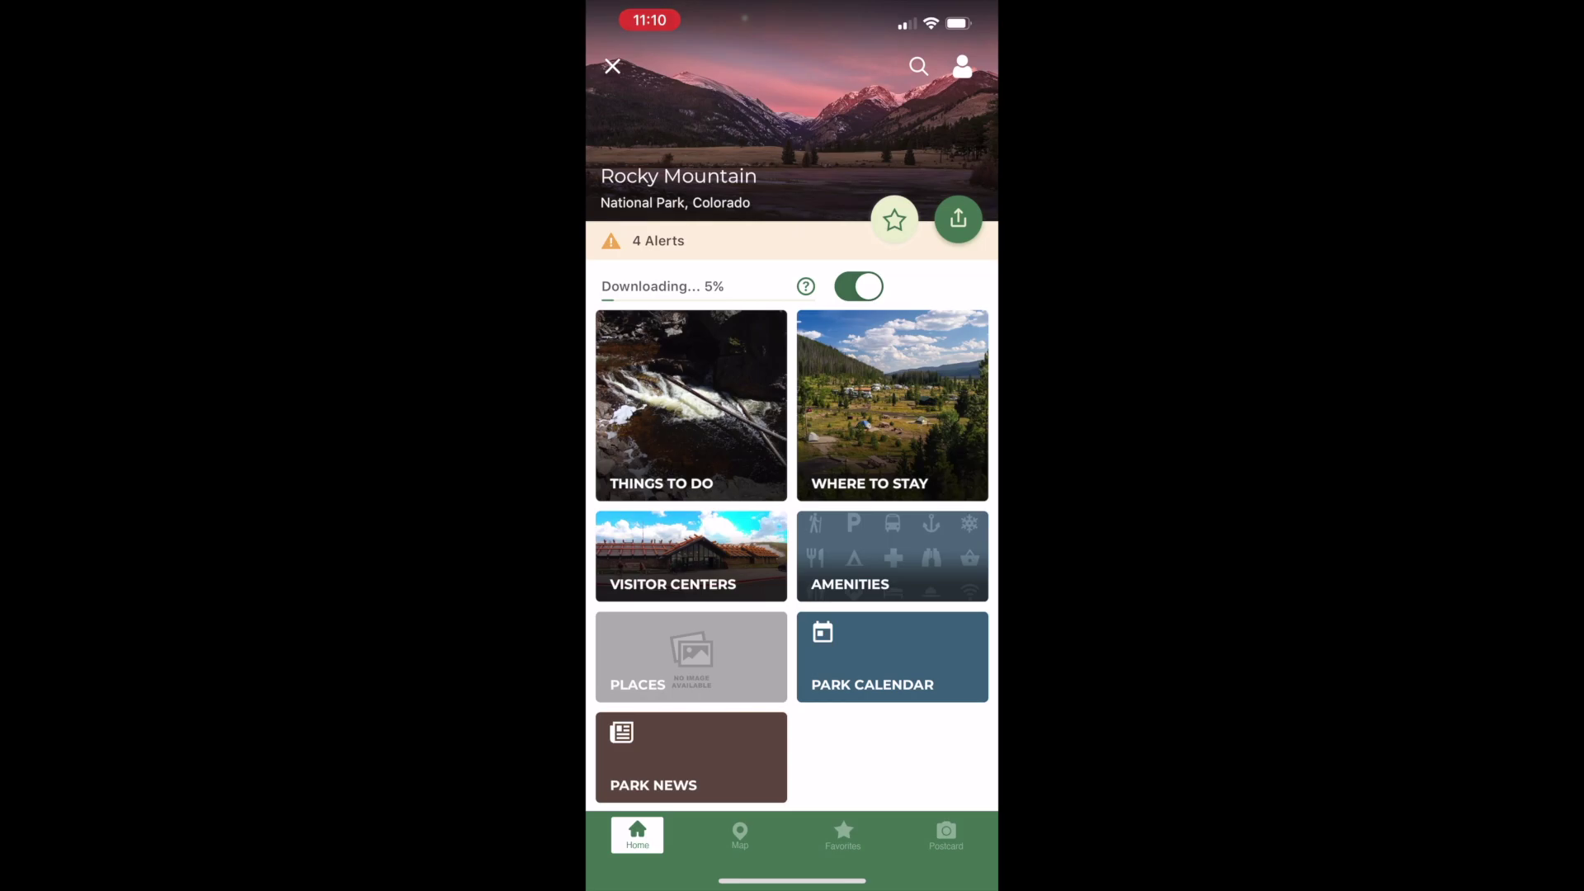
left_click(691, 556)
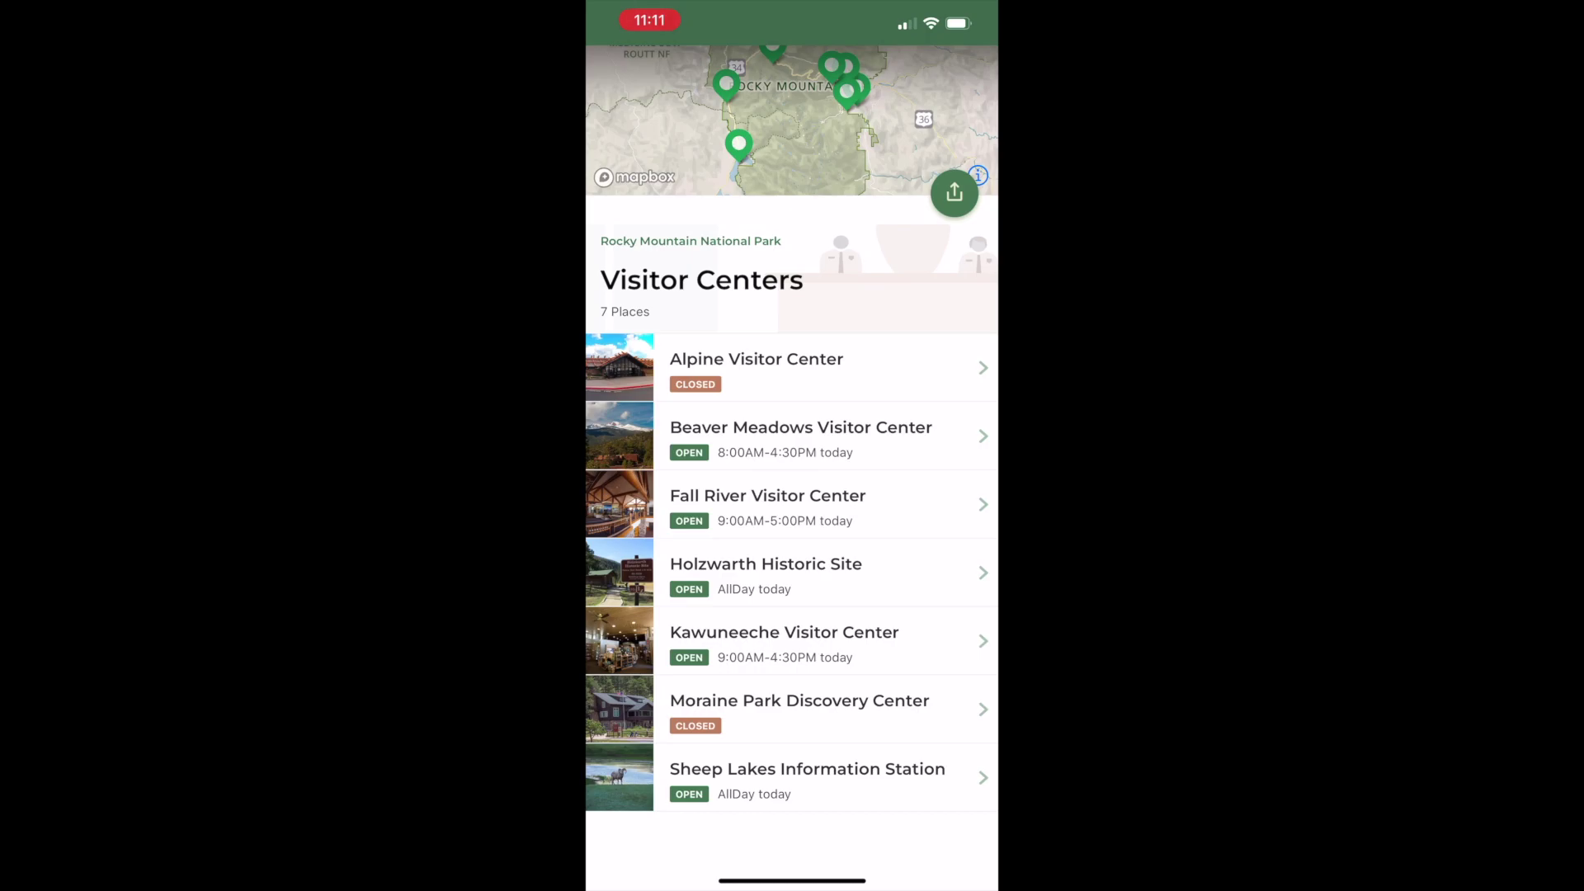
Open the visitor centers map and preview Beaver Meadows, Moraine Park, Fall River and Sheep Lakes on the park's east side
left_click(792, 124)
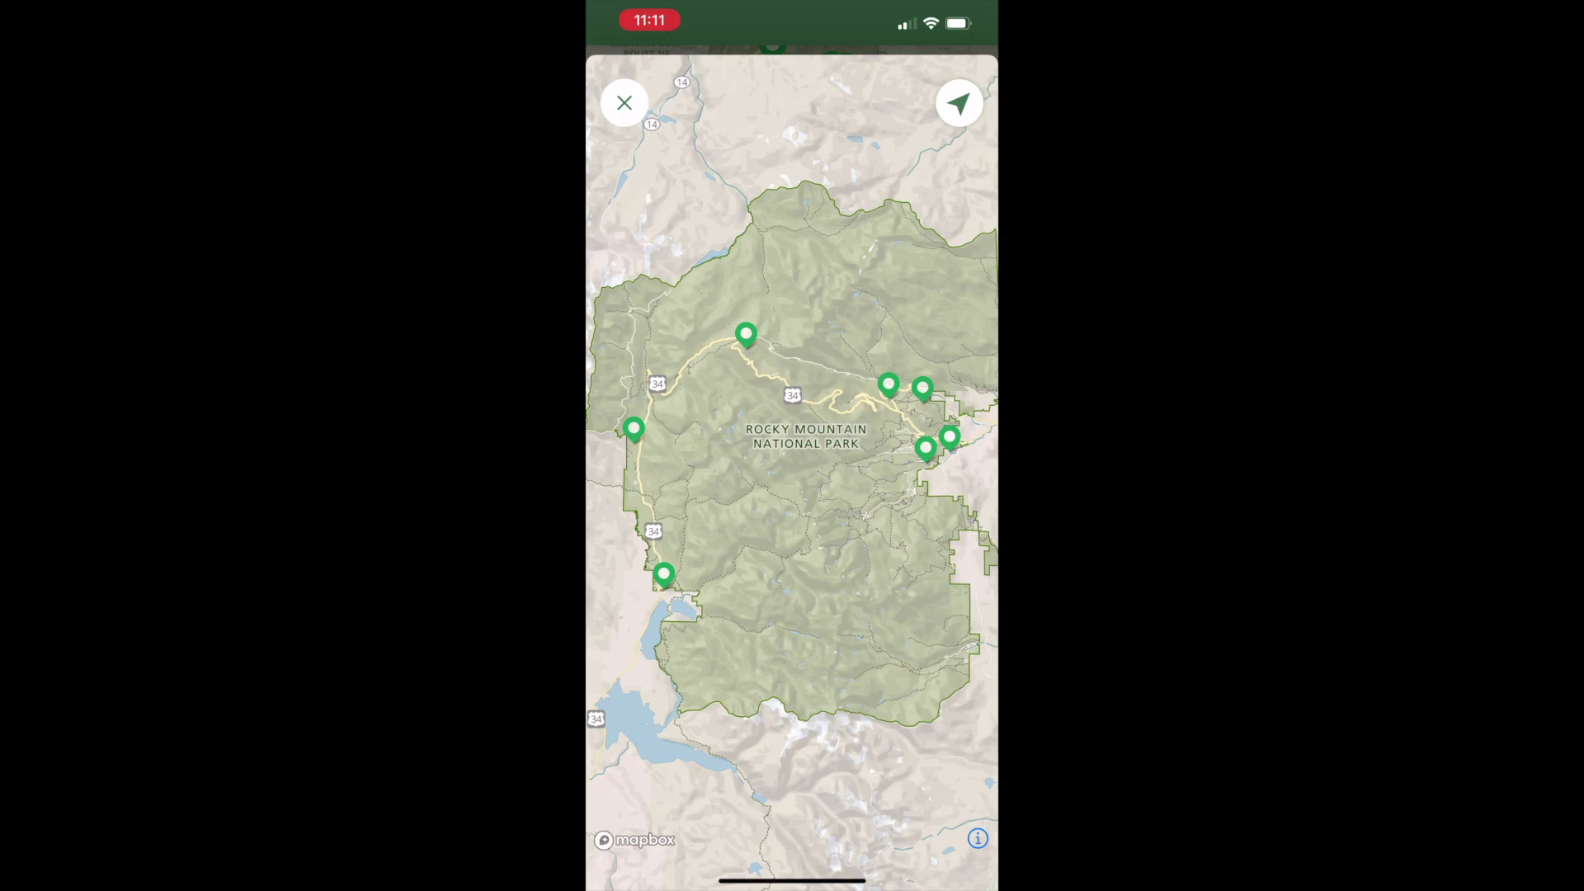
scroll(980, 403, "up", 5)
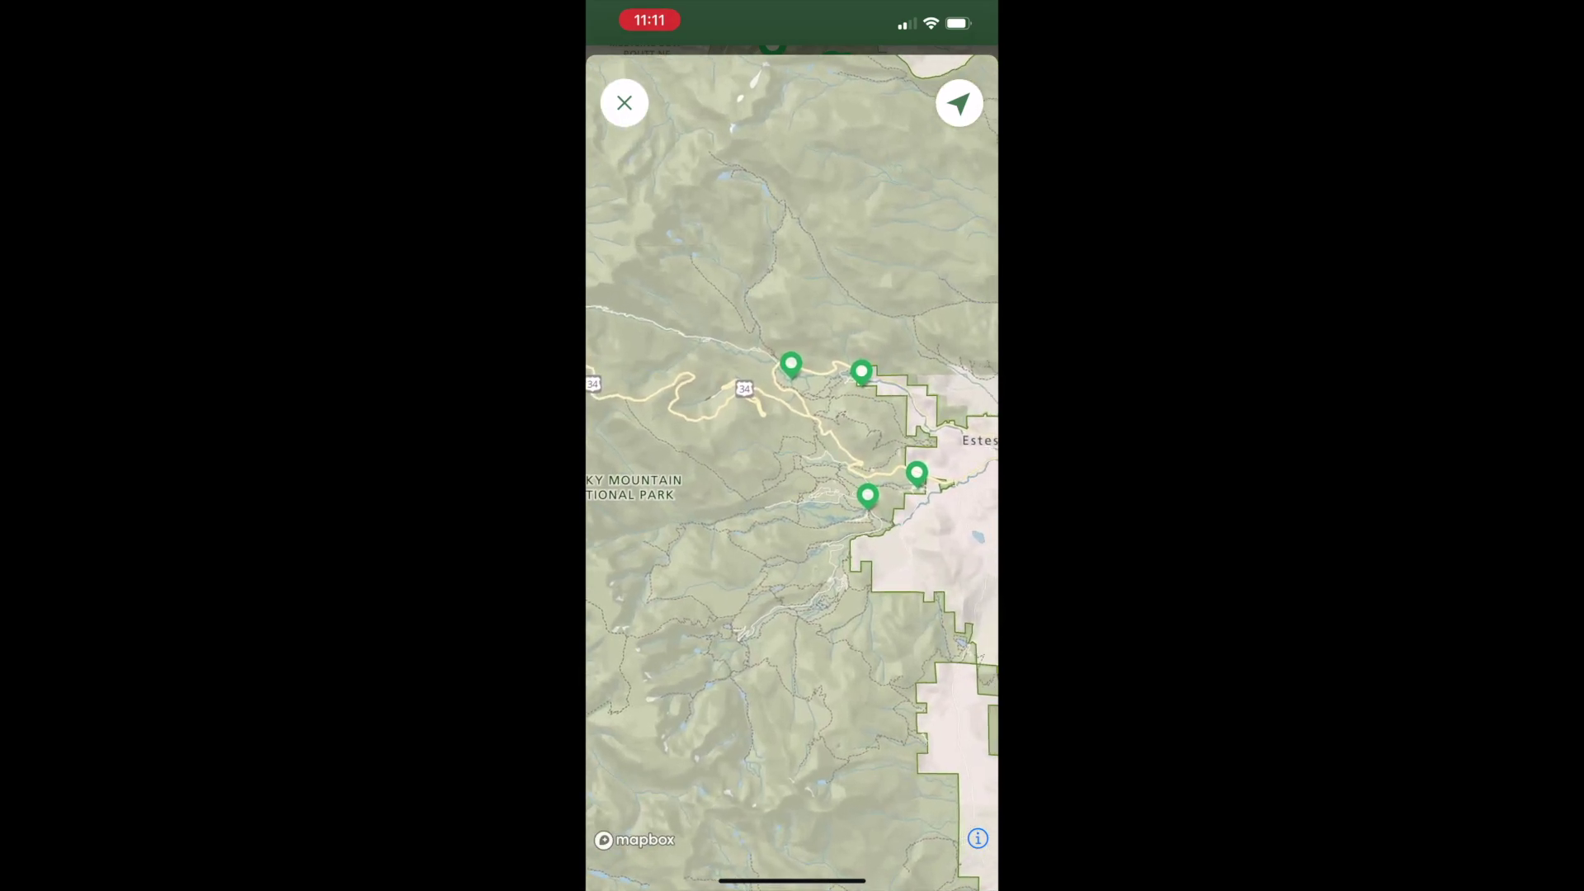
scroll(792, 470, "right", 2)
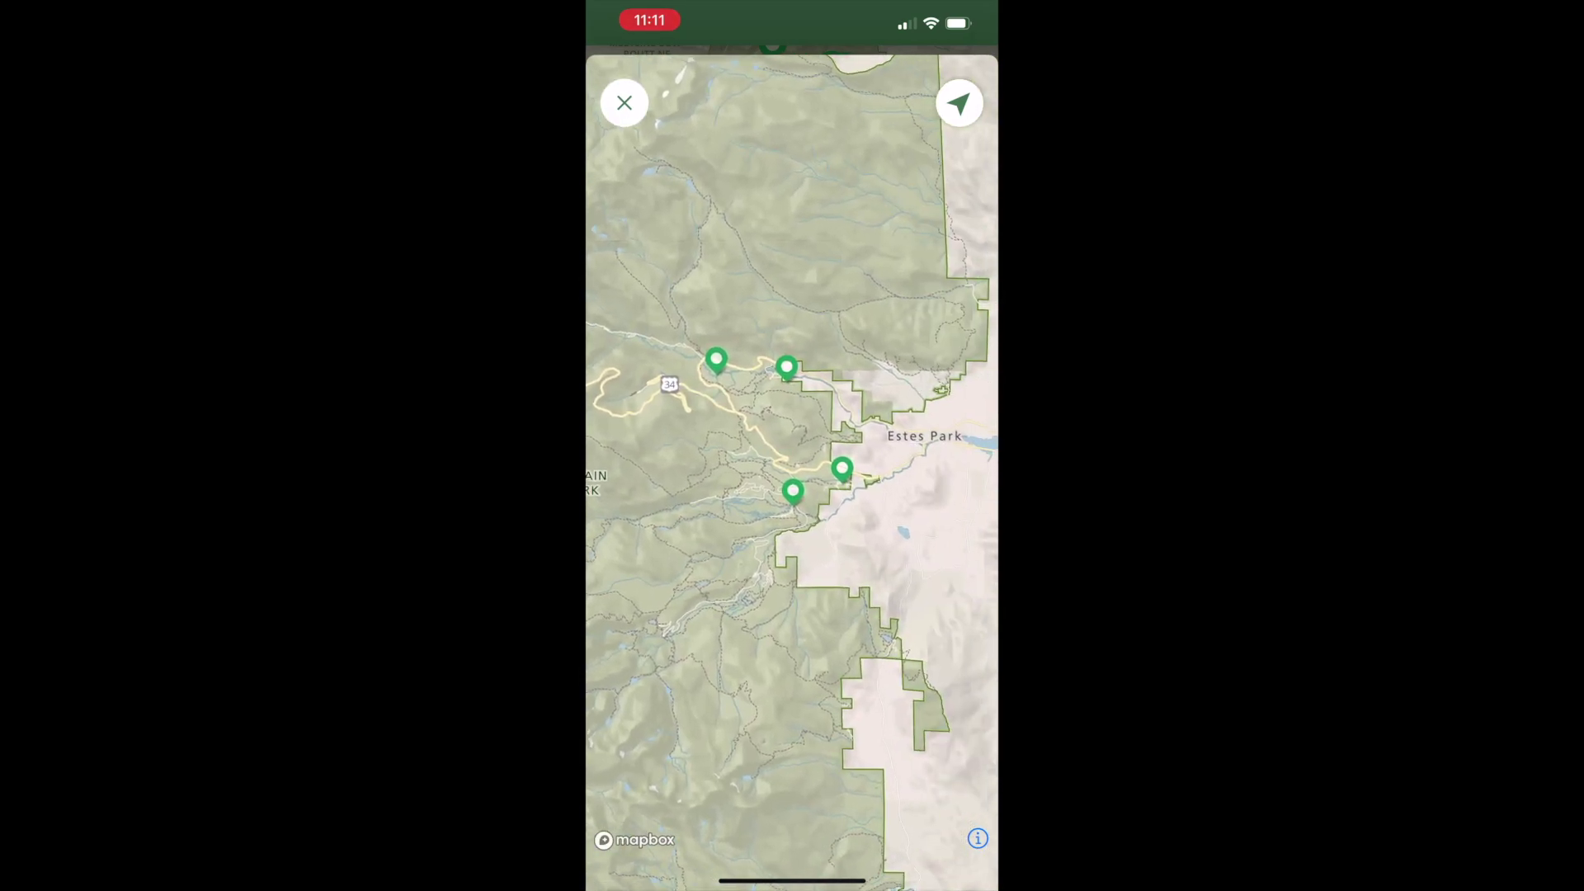
left_click(841, 469)
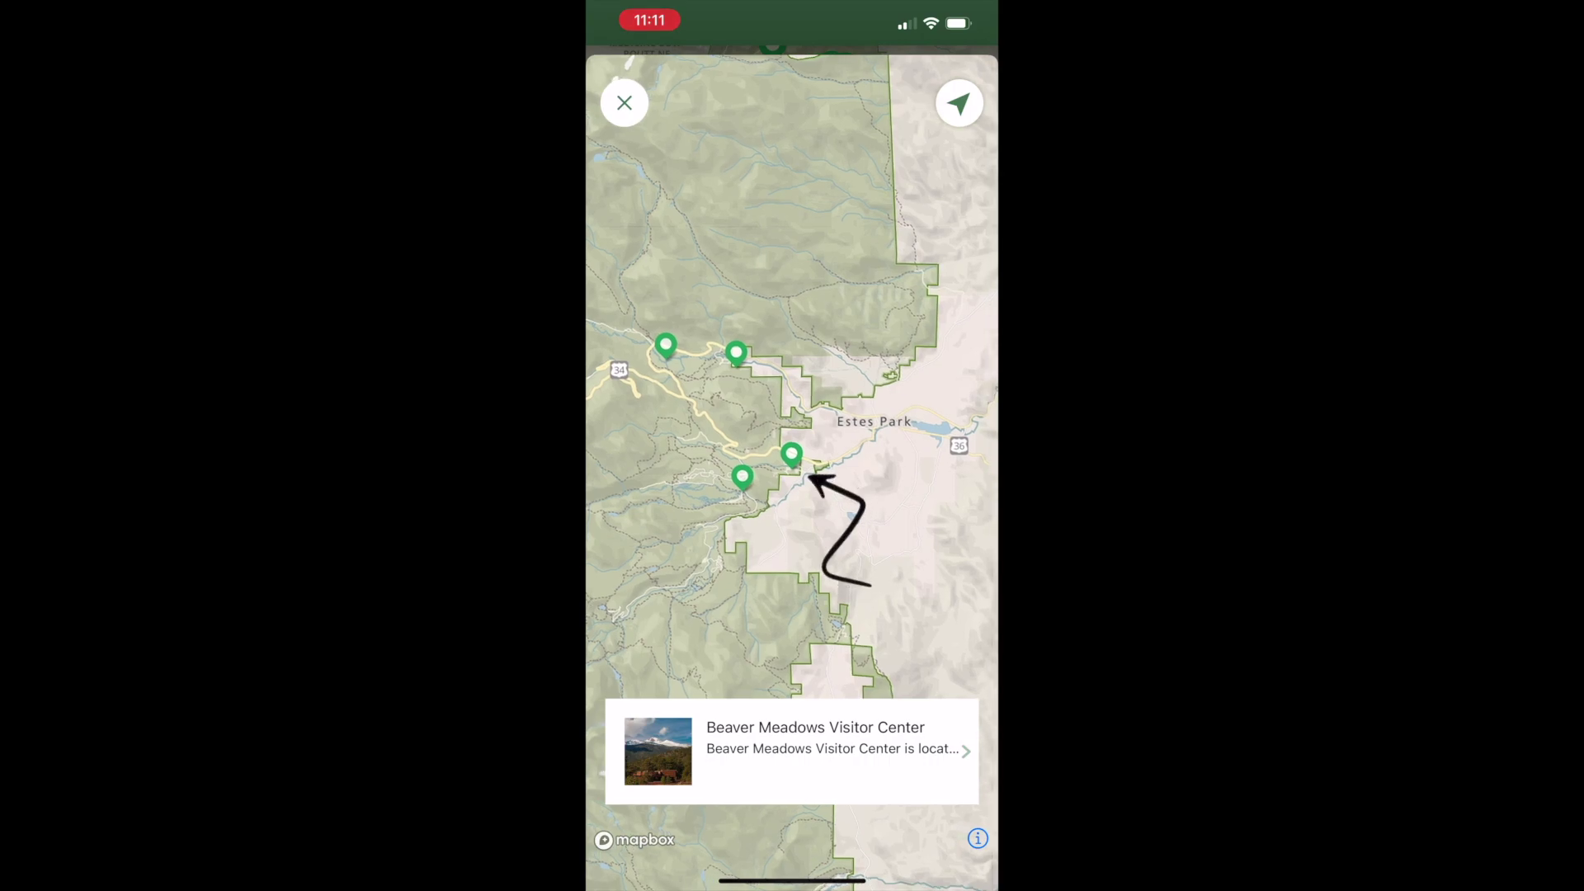
left_click(743, 477)
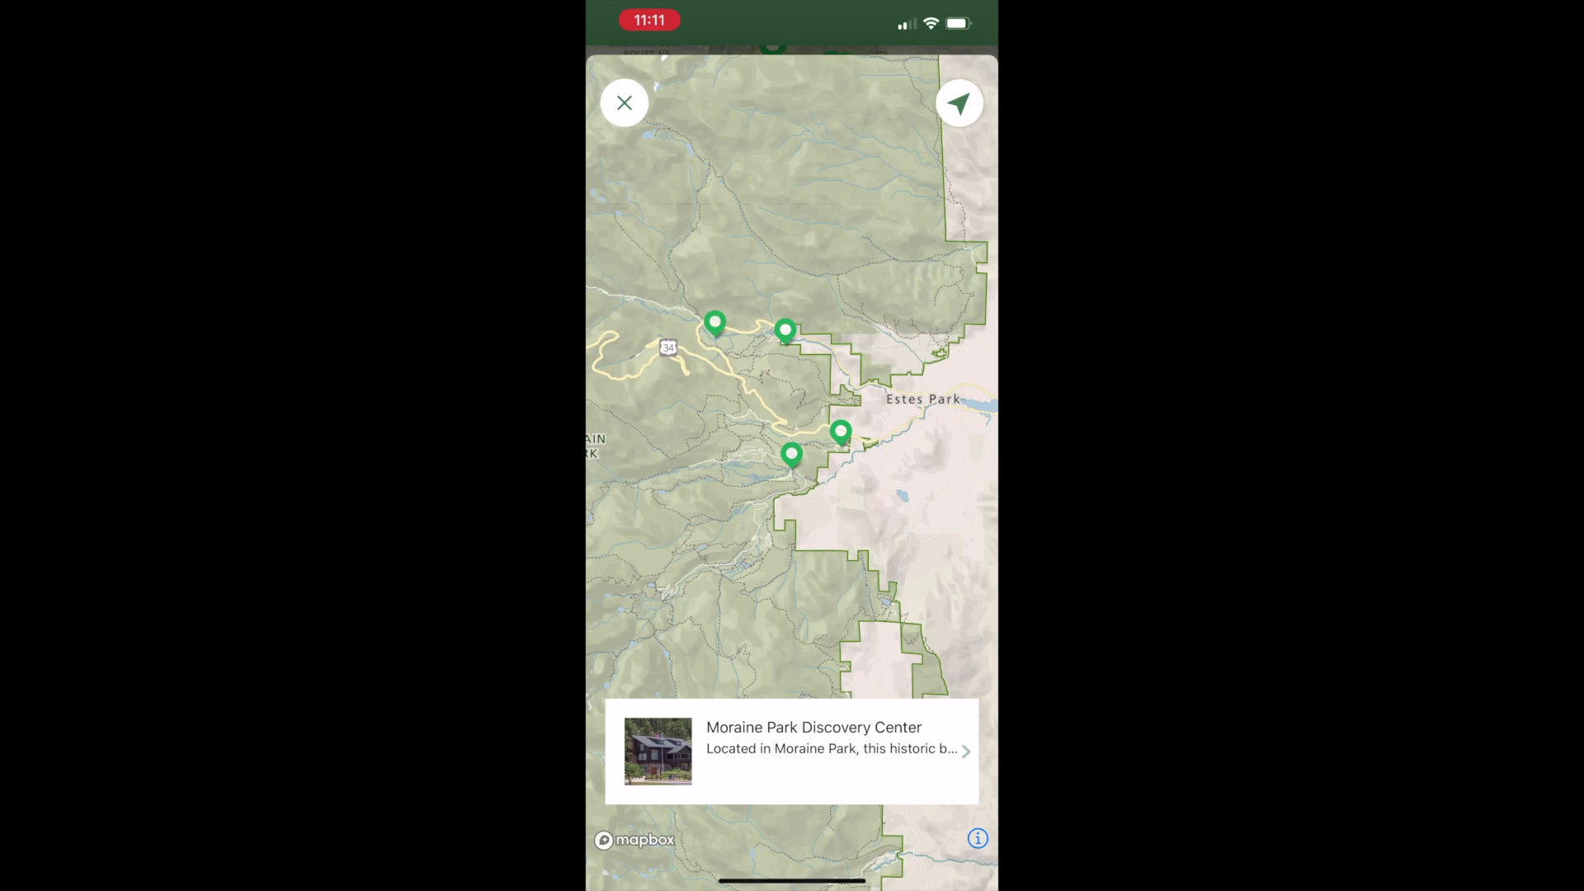
left_click(786, 331)
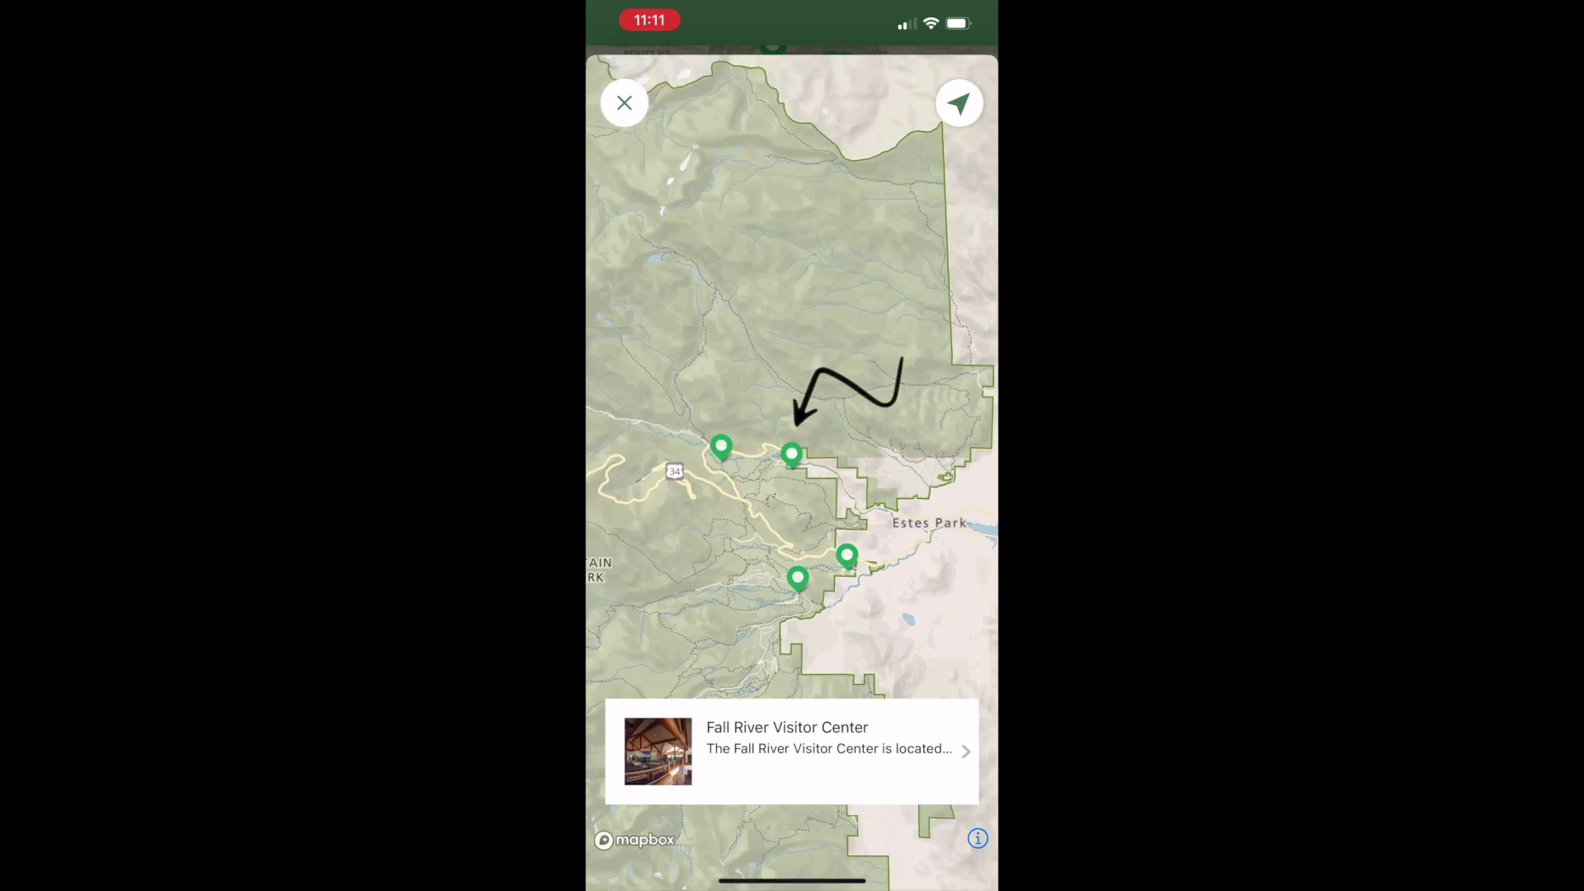
left_click(721, 447)
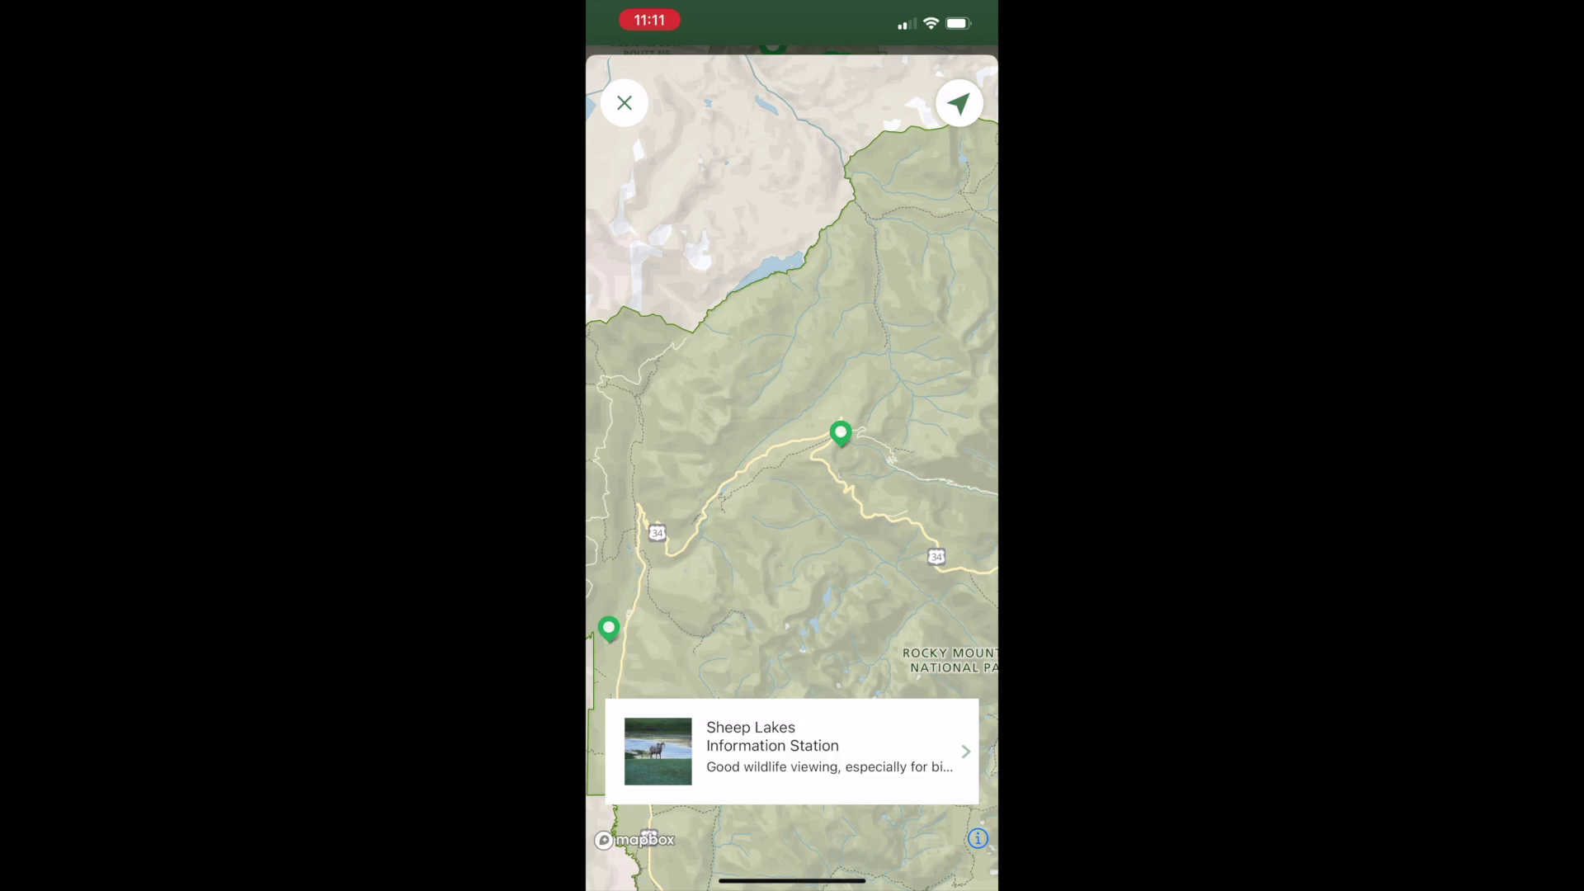
Preview the Alpine, Holzwarth and southwestern visitor center locations on the park map, and return to the visitor center list
left_click(841, 433)
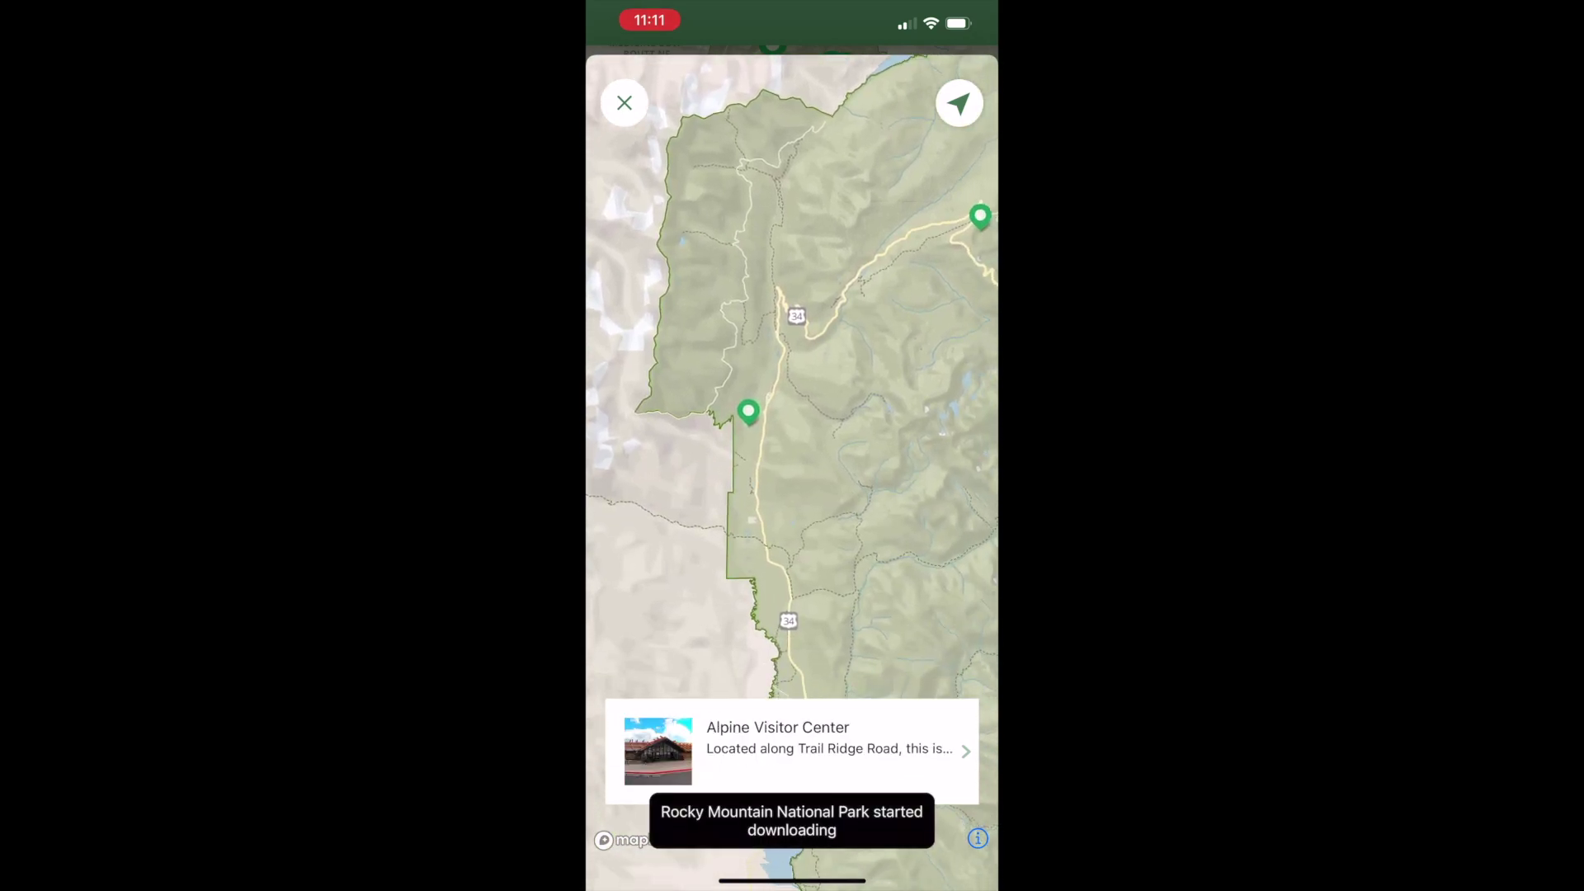
left_click(749, 416)
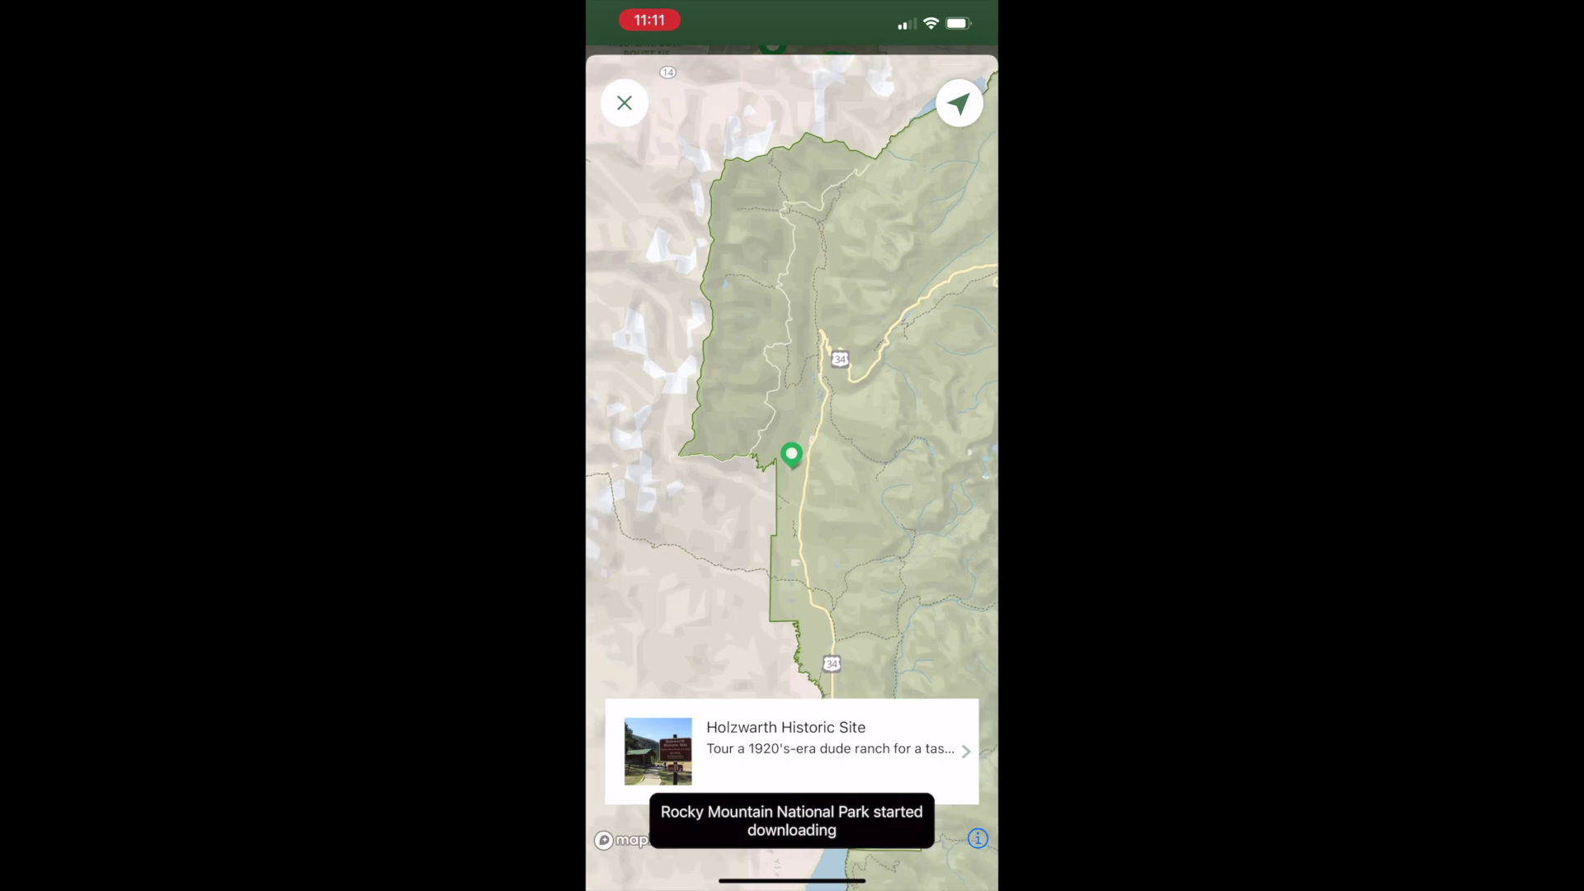
left_click_drag(825, 578, 713, 314)
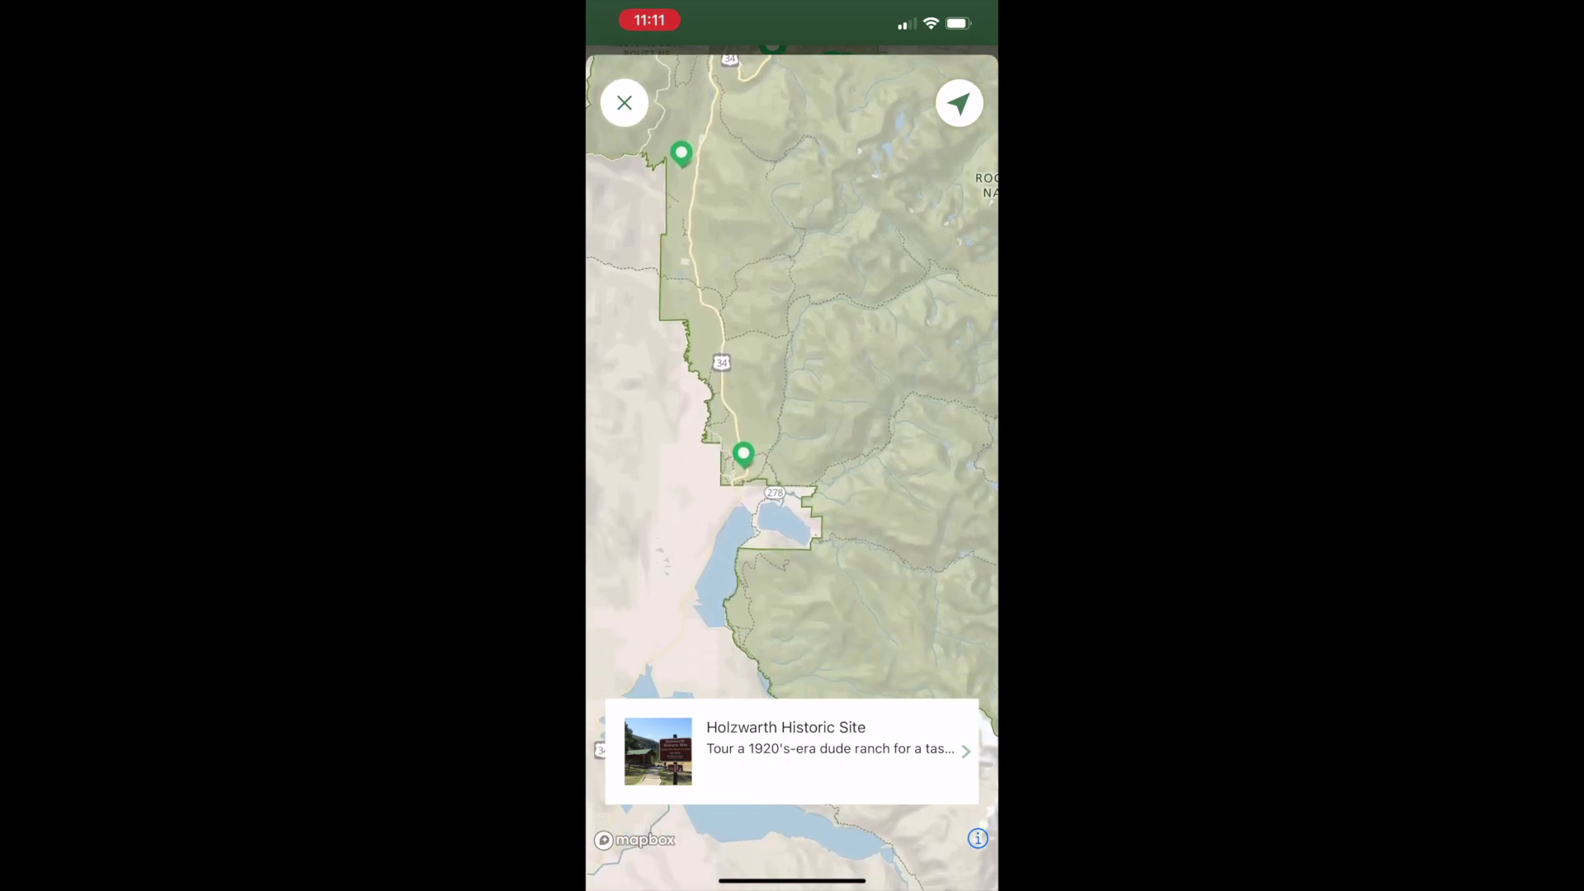
left_click(742, 450)
left_click(625, 102)
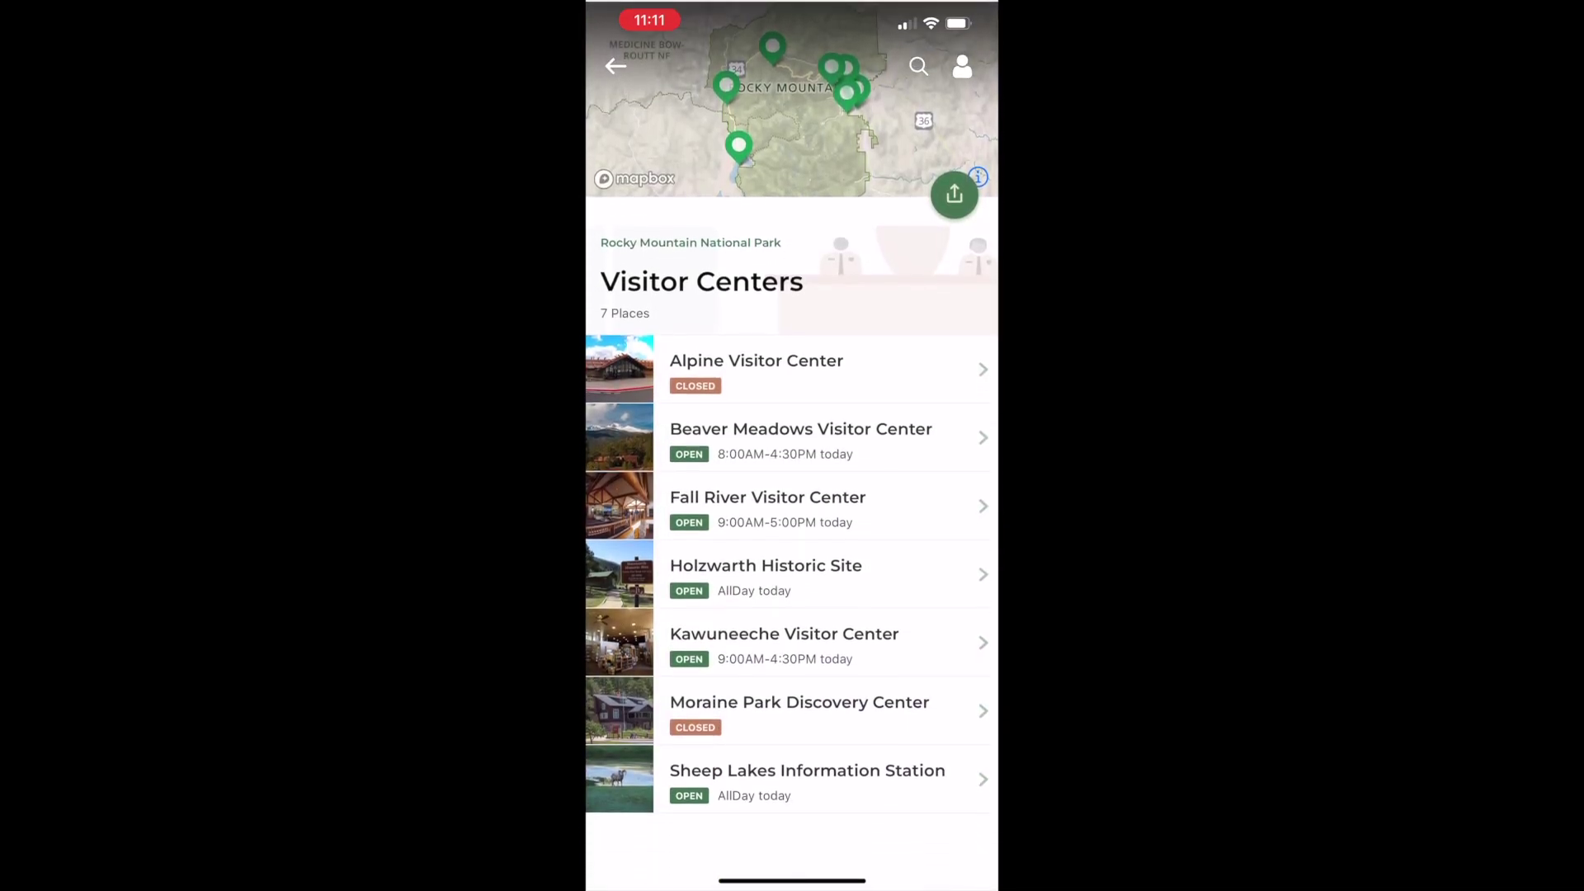
Return to the Rocky Mountain park page and open its Things to Do activity categories
left_click(612, 64)
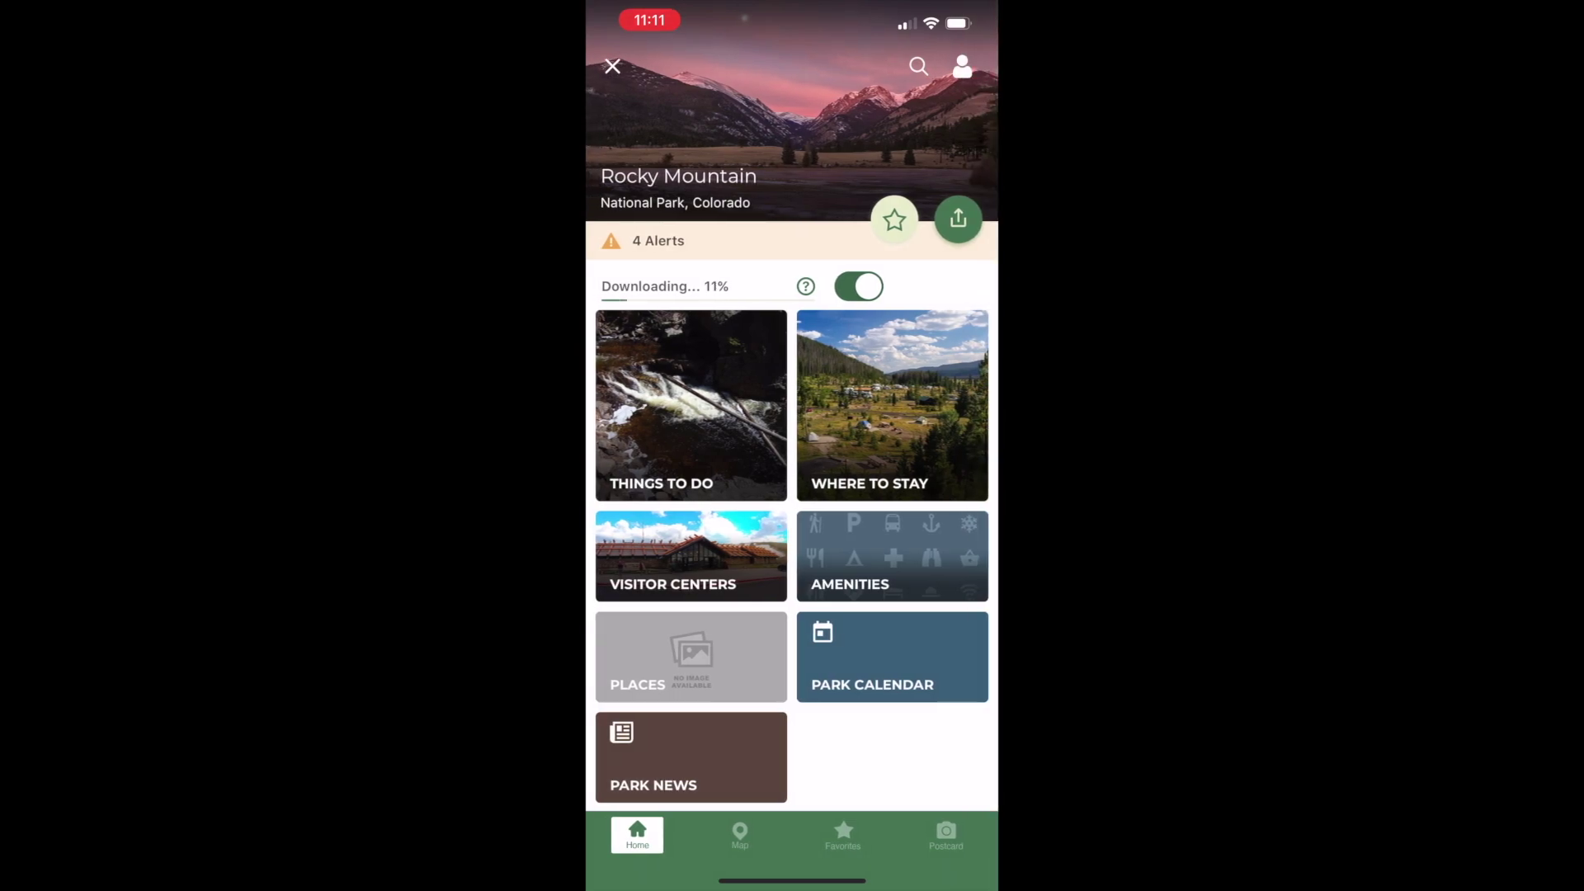
scroll(792, 495, "down", 3)
left_click(690, 251)
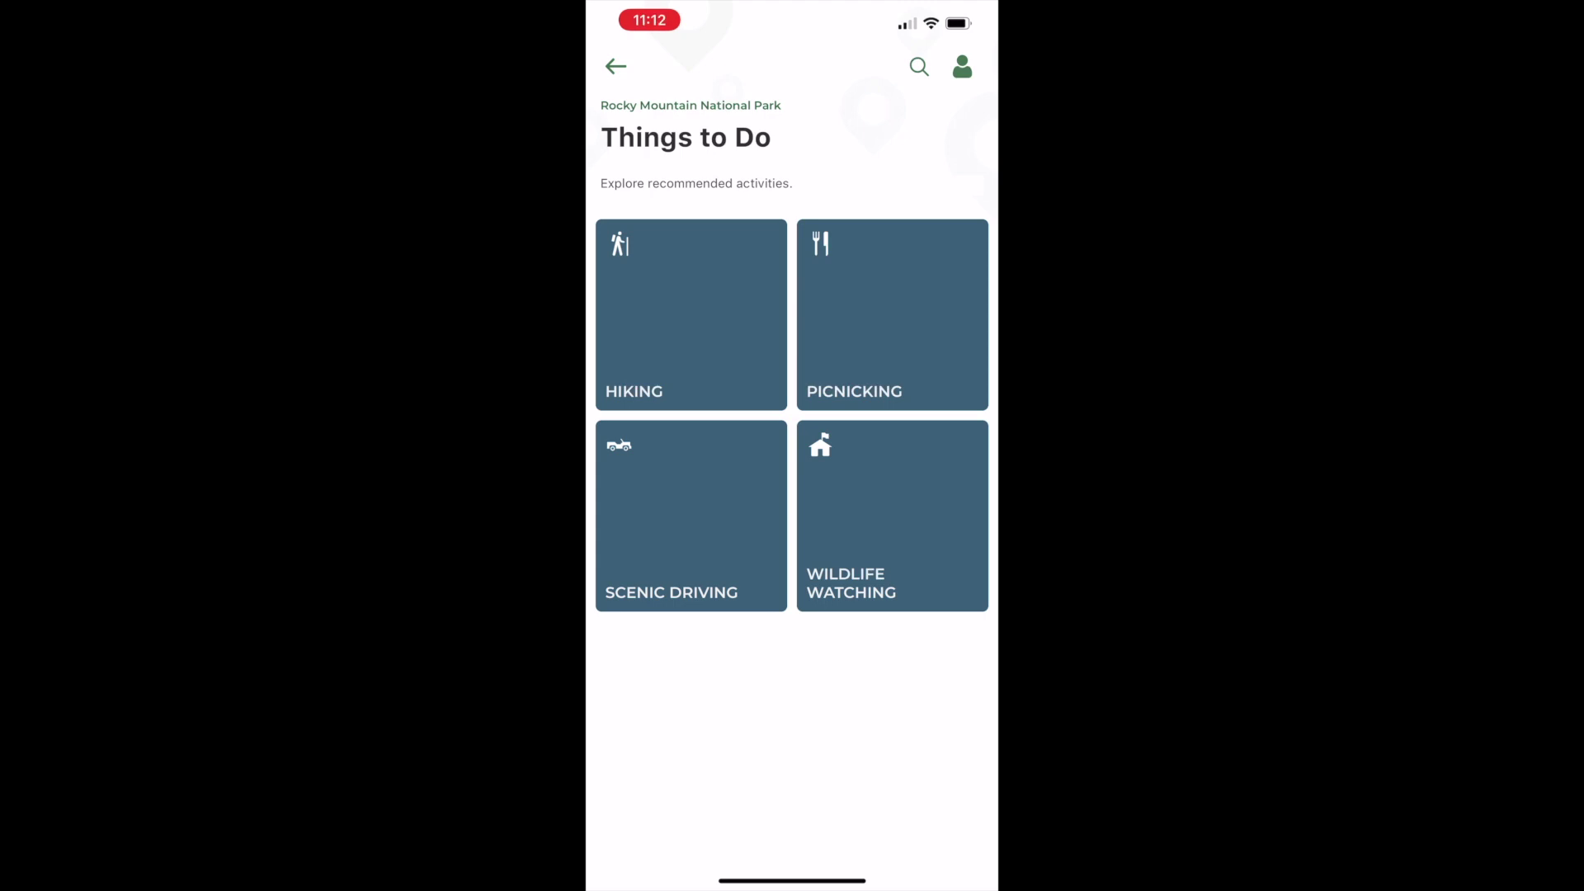
Switch to the National Parks map in Google My Maps, search for "beaver meadow" and add Beaver Meadows Visitor Center to the map
left_click(449, 128)
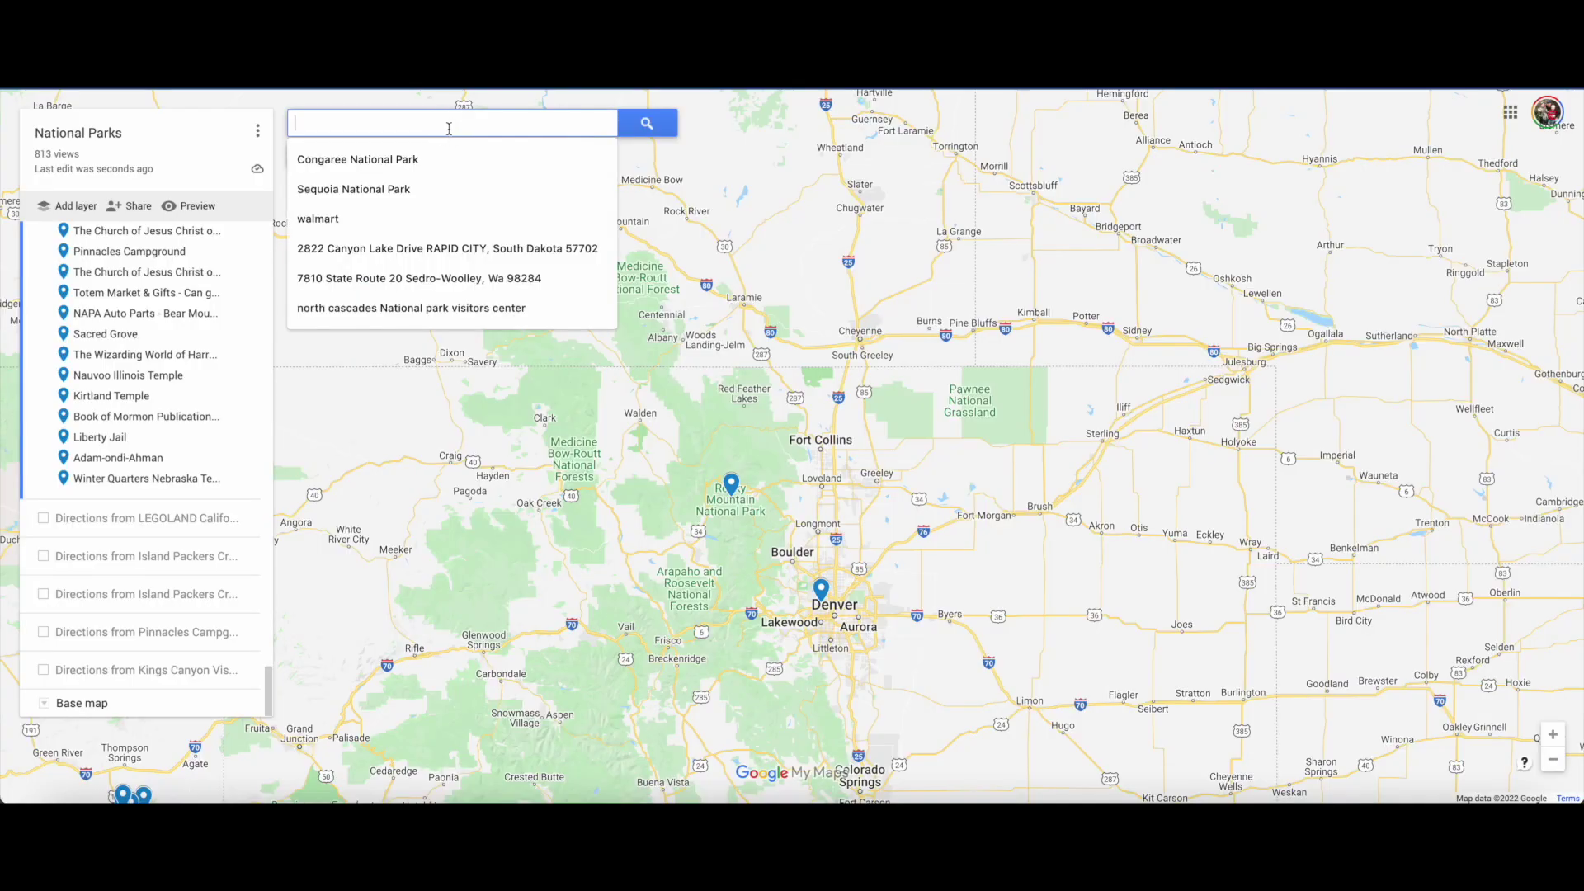
type("b")
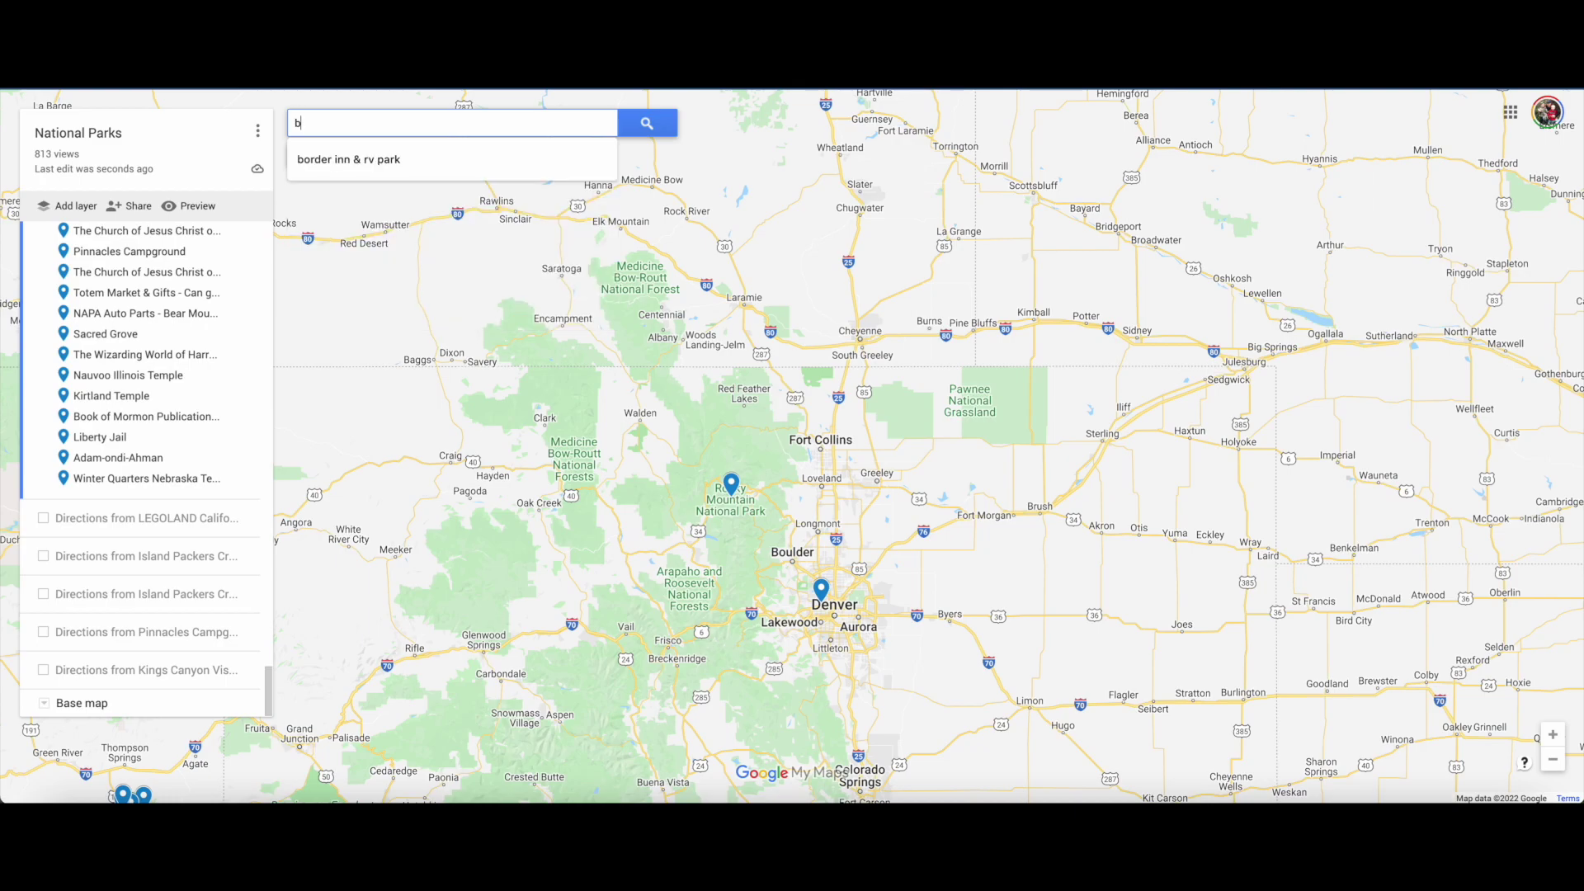
type("eave")
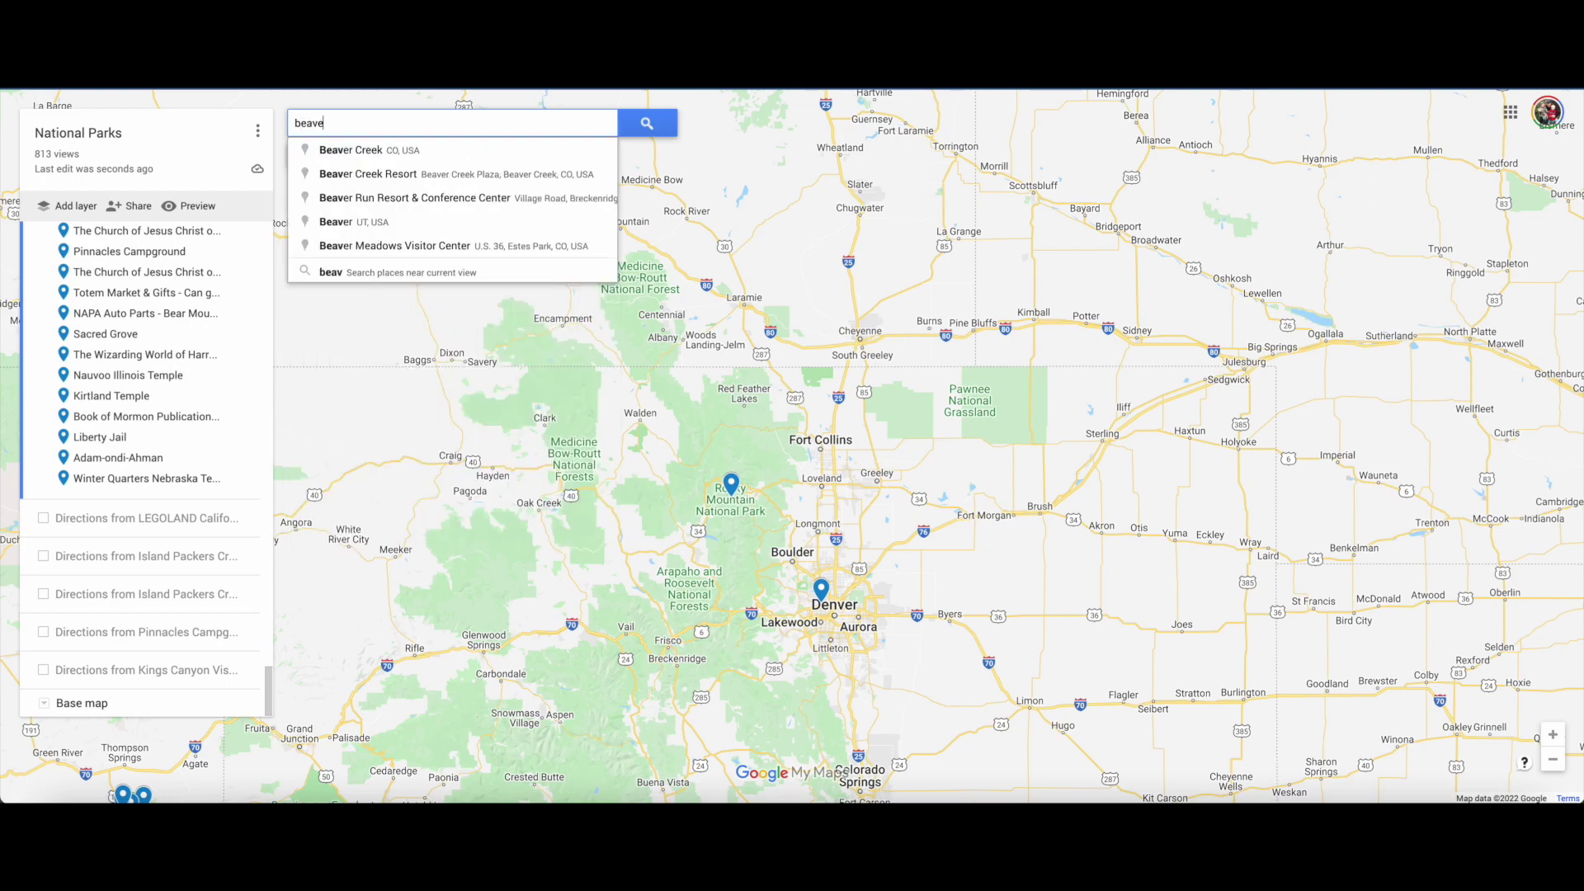
type("r me")
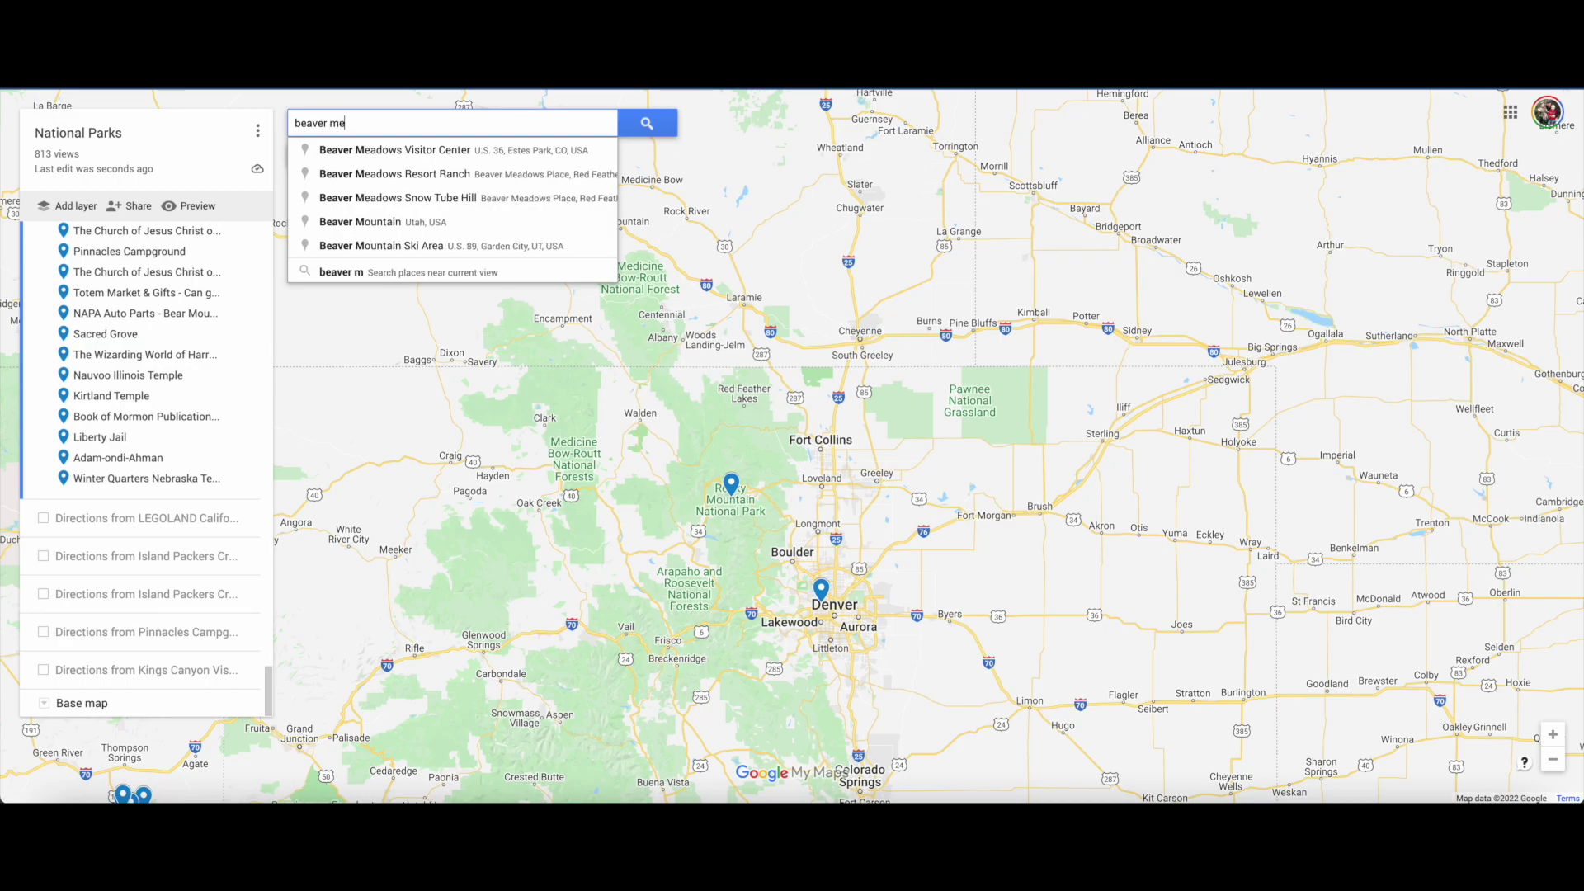
type("adow")
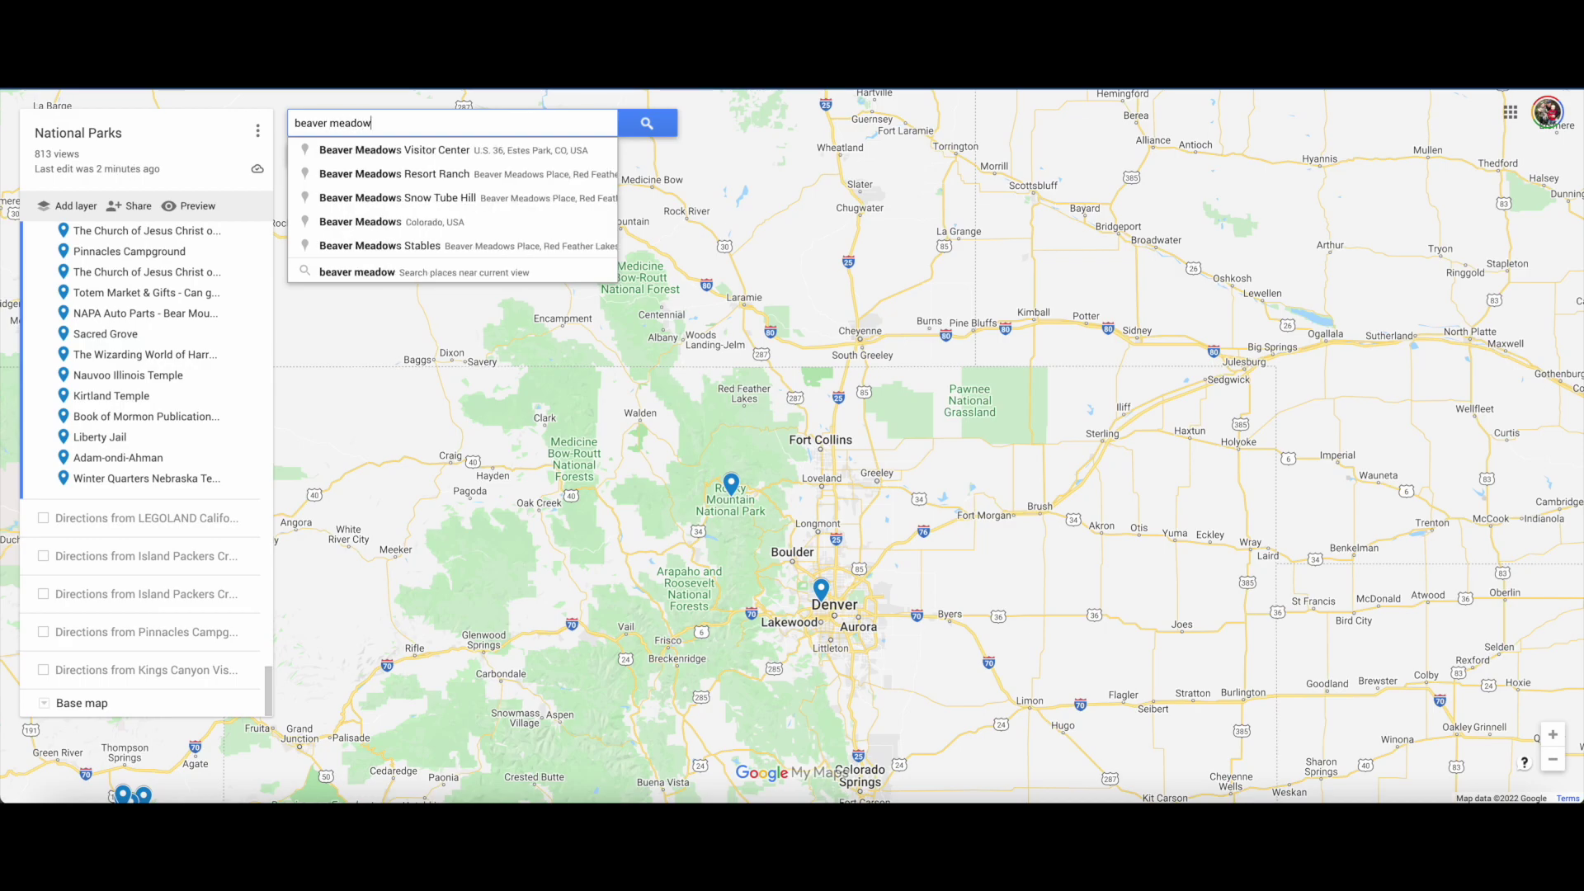
left_click(429, 150)
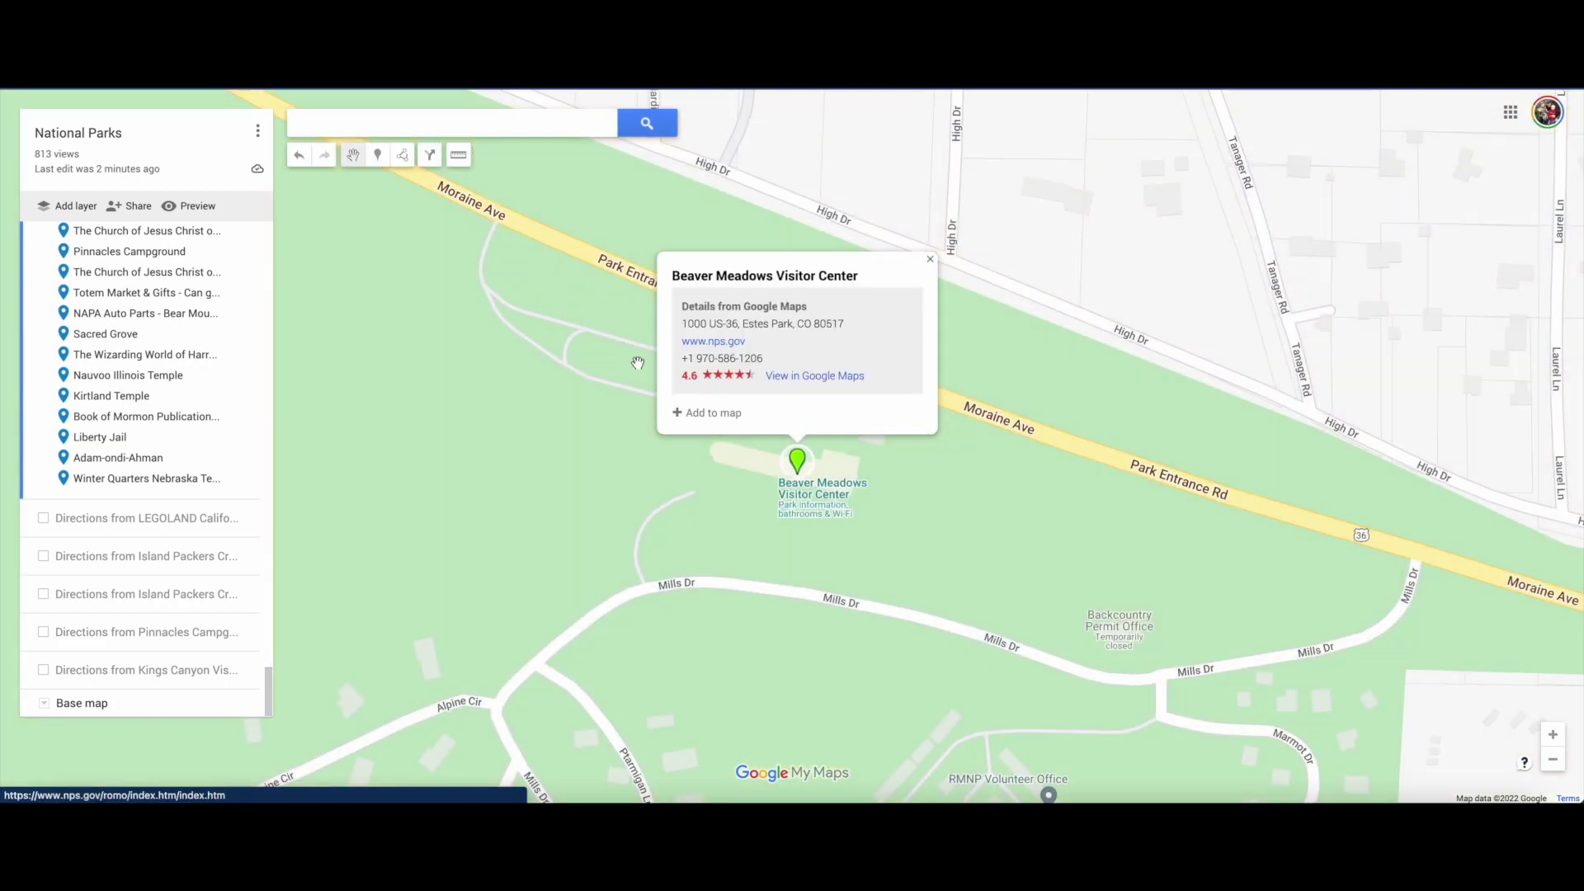
left_click(678, 416)
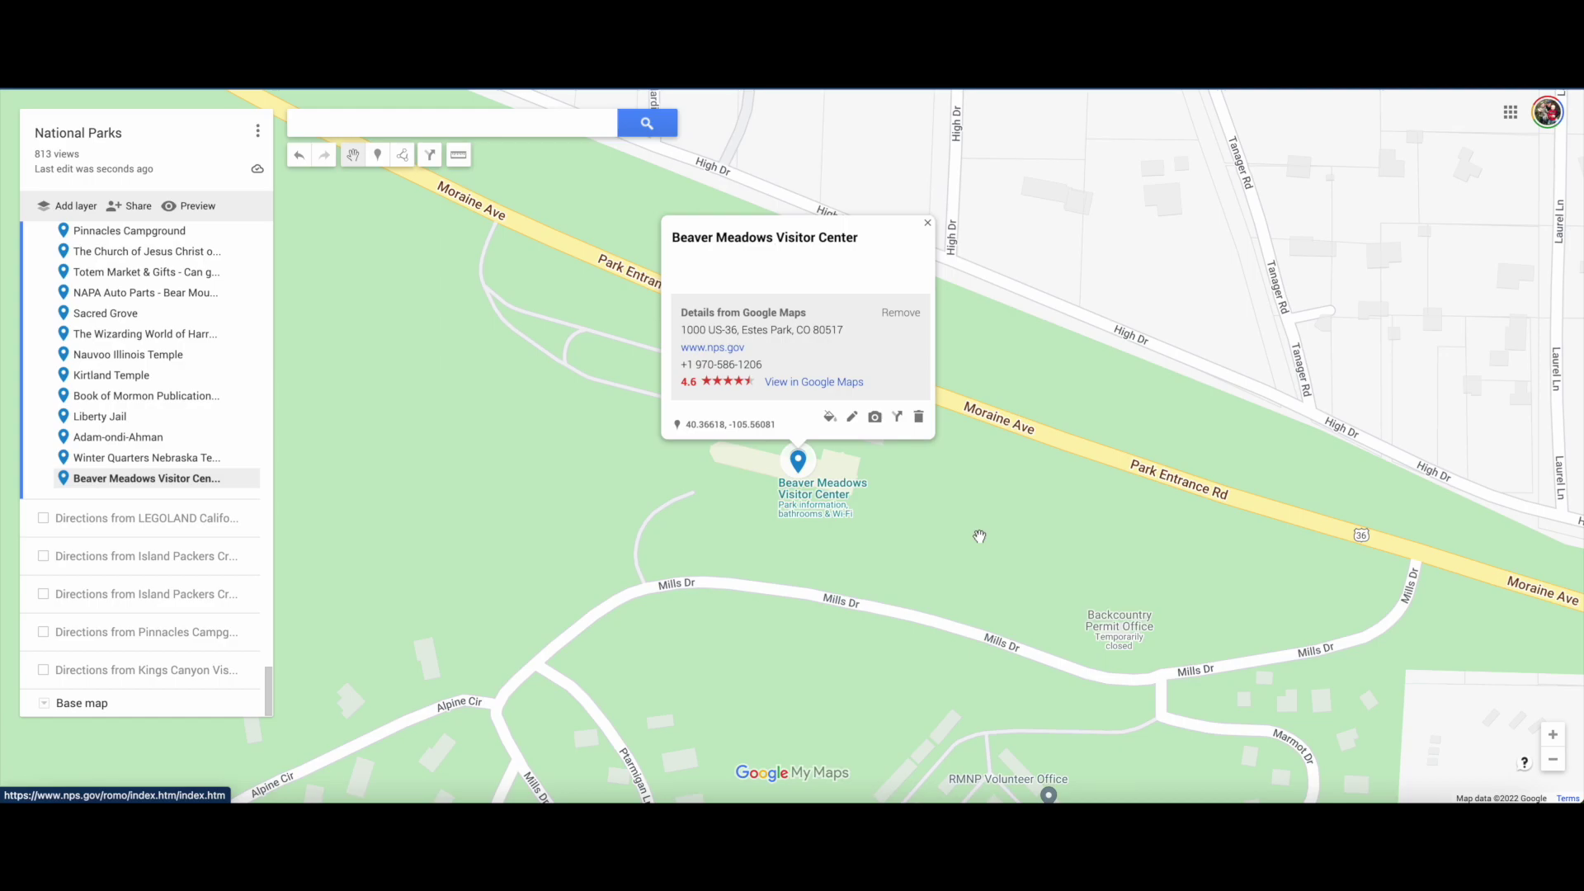
scroll(979, 537, "down", 5)
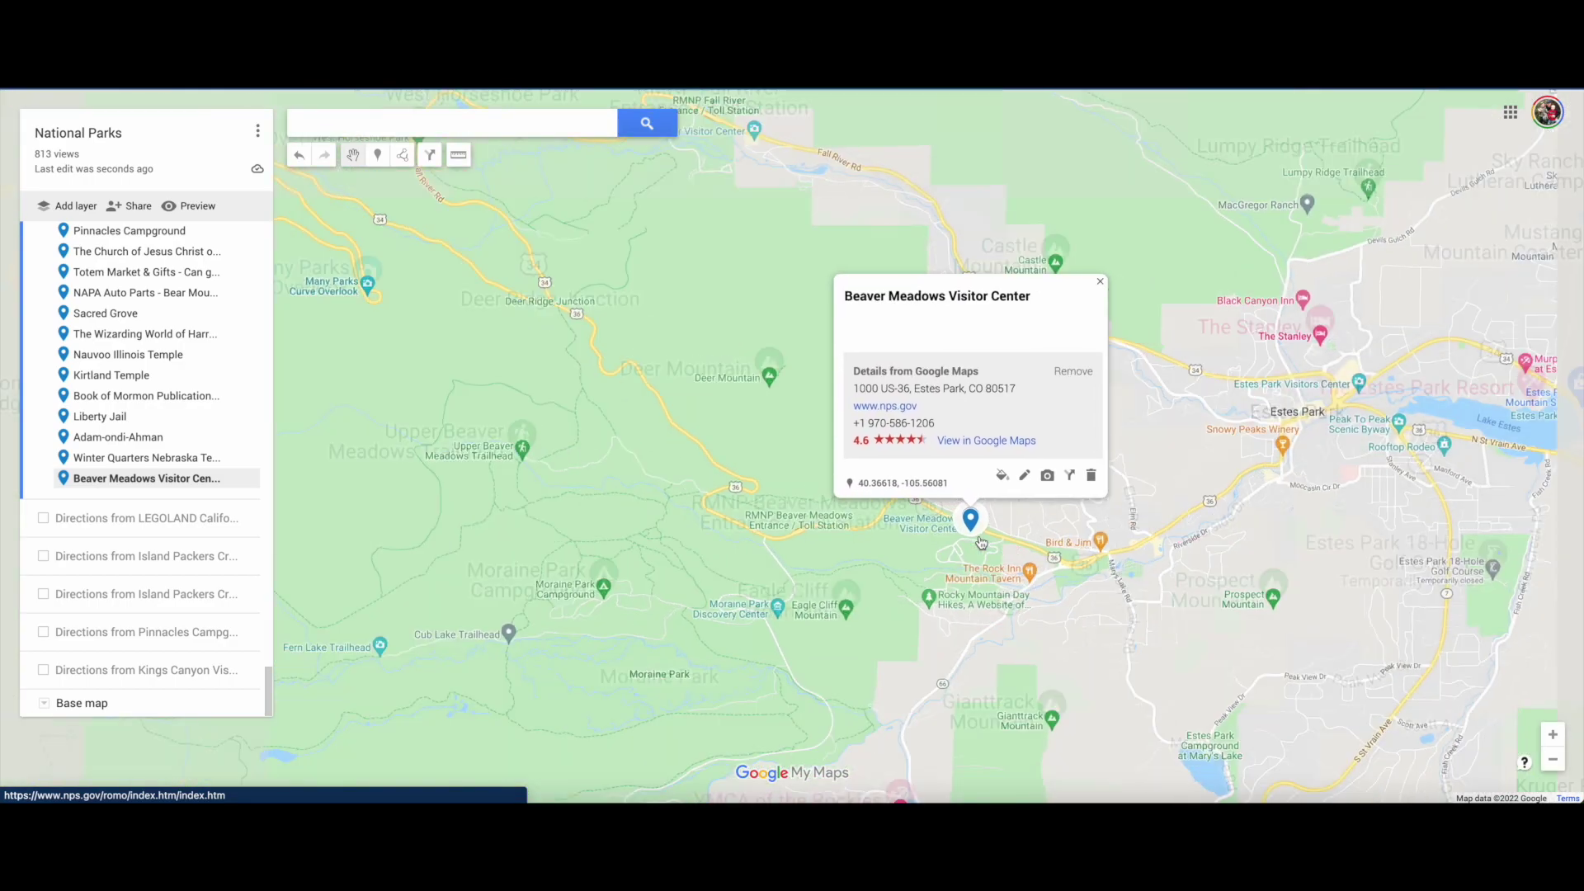
scroll(979, 536, "down", 3)
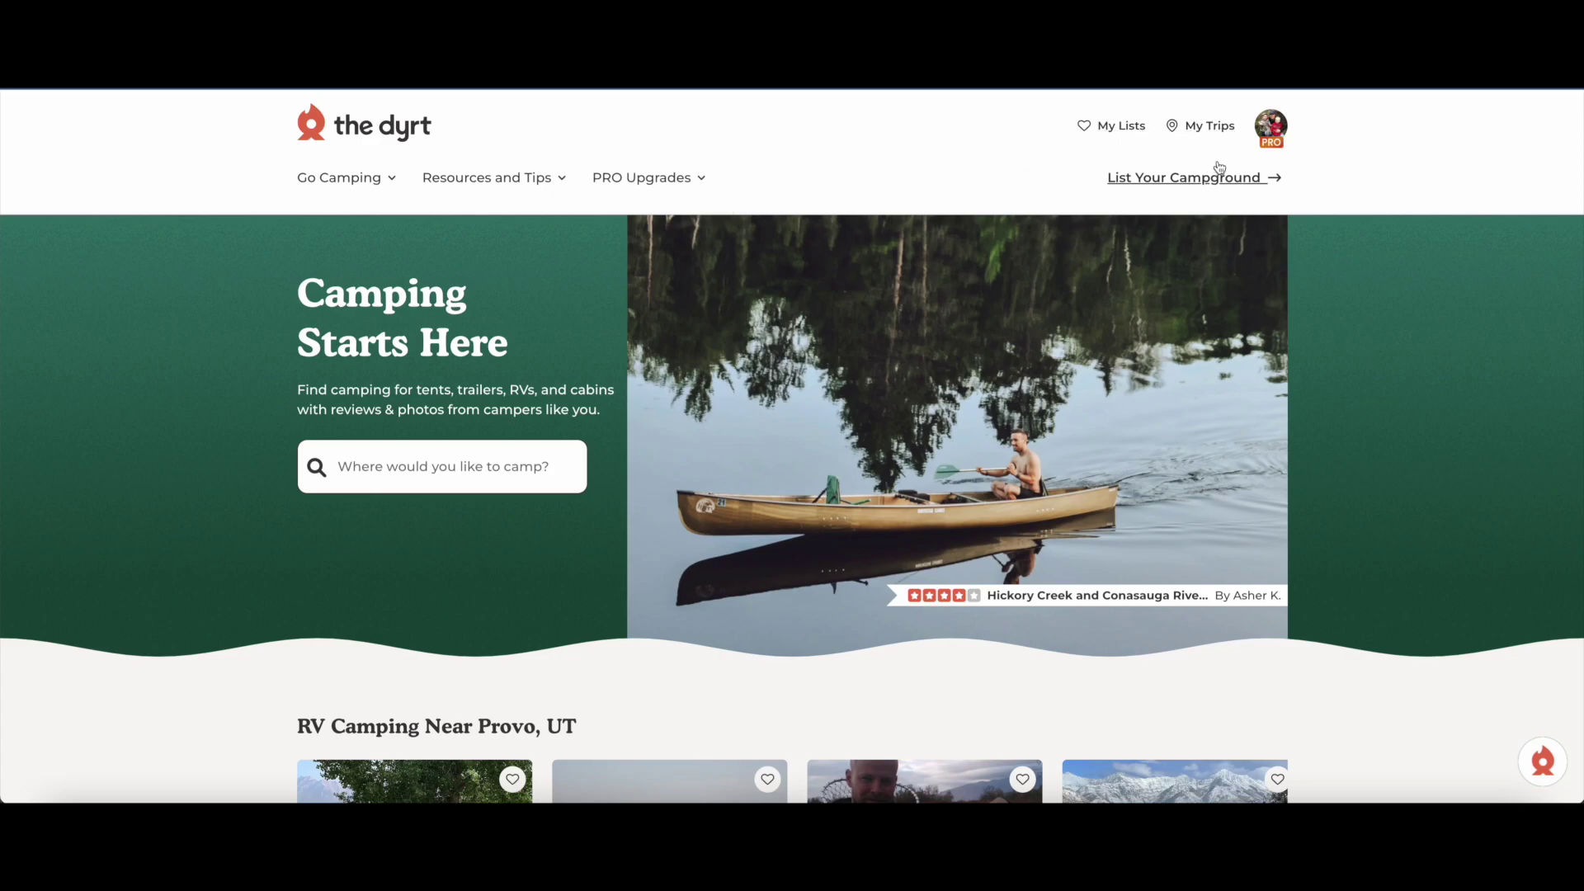
Switch to The Dyrt website and open the saved "7 Ahead" trip from the trip list
left_click(1209, 128)
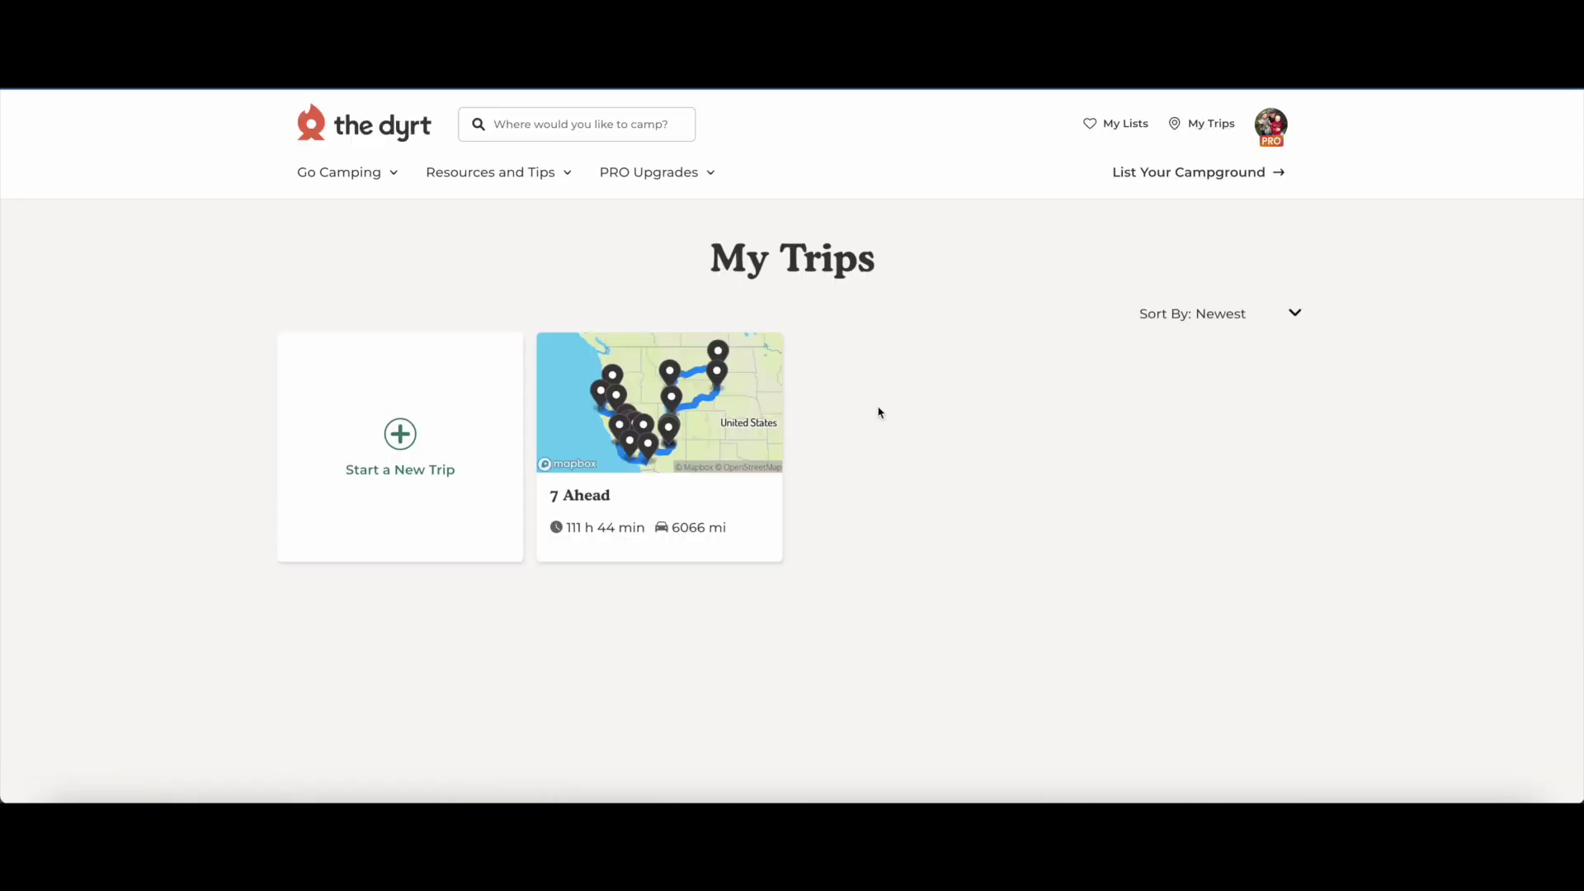
mouse_move(717, 430)
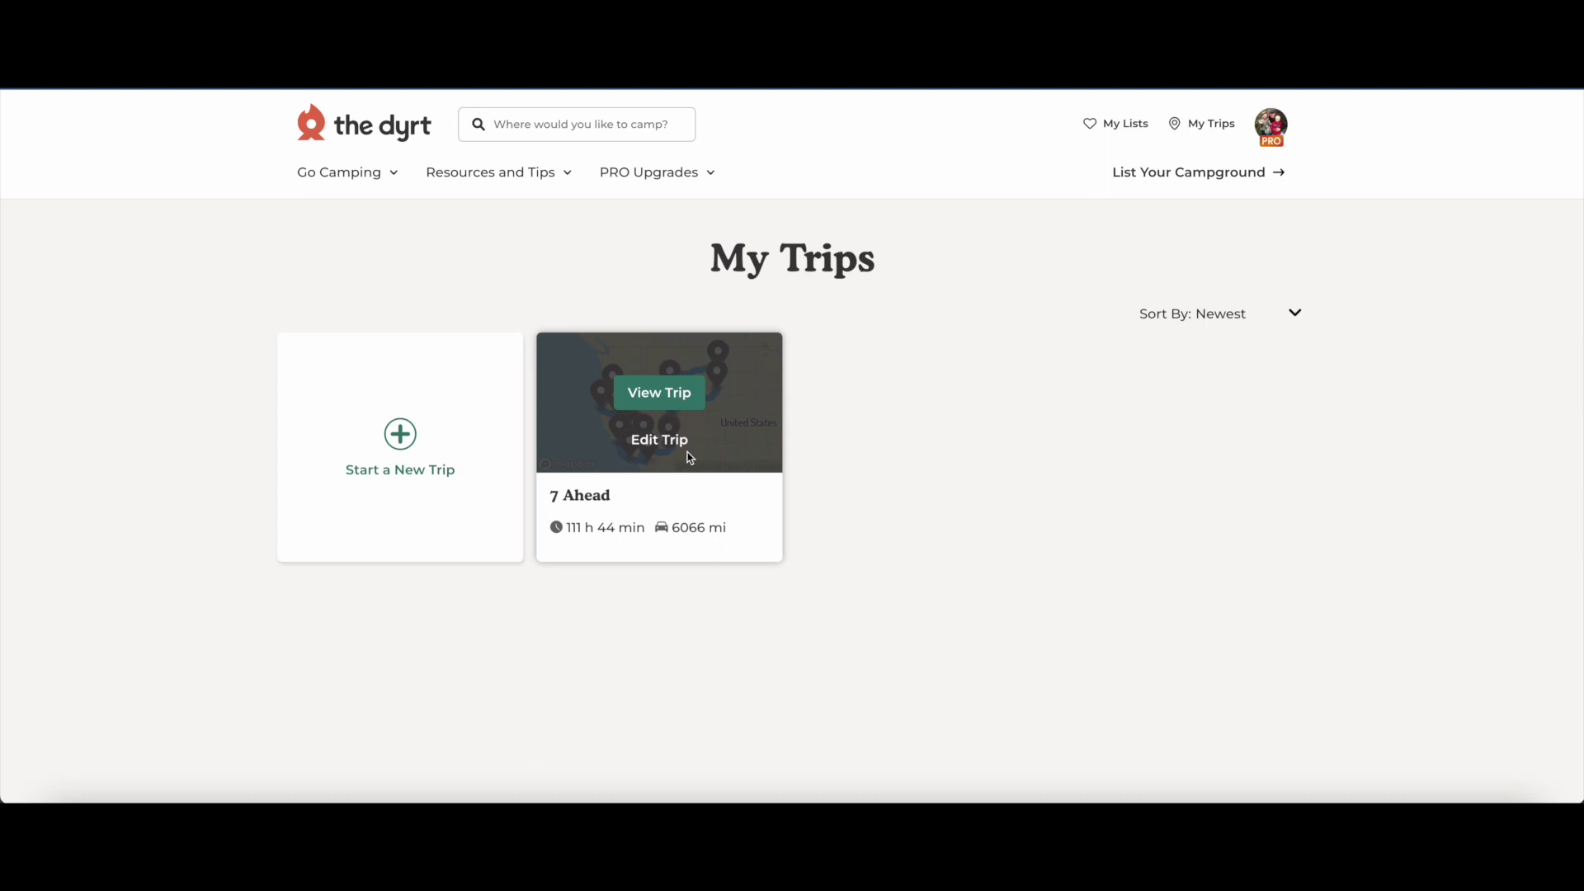
left_click(690, 457)
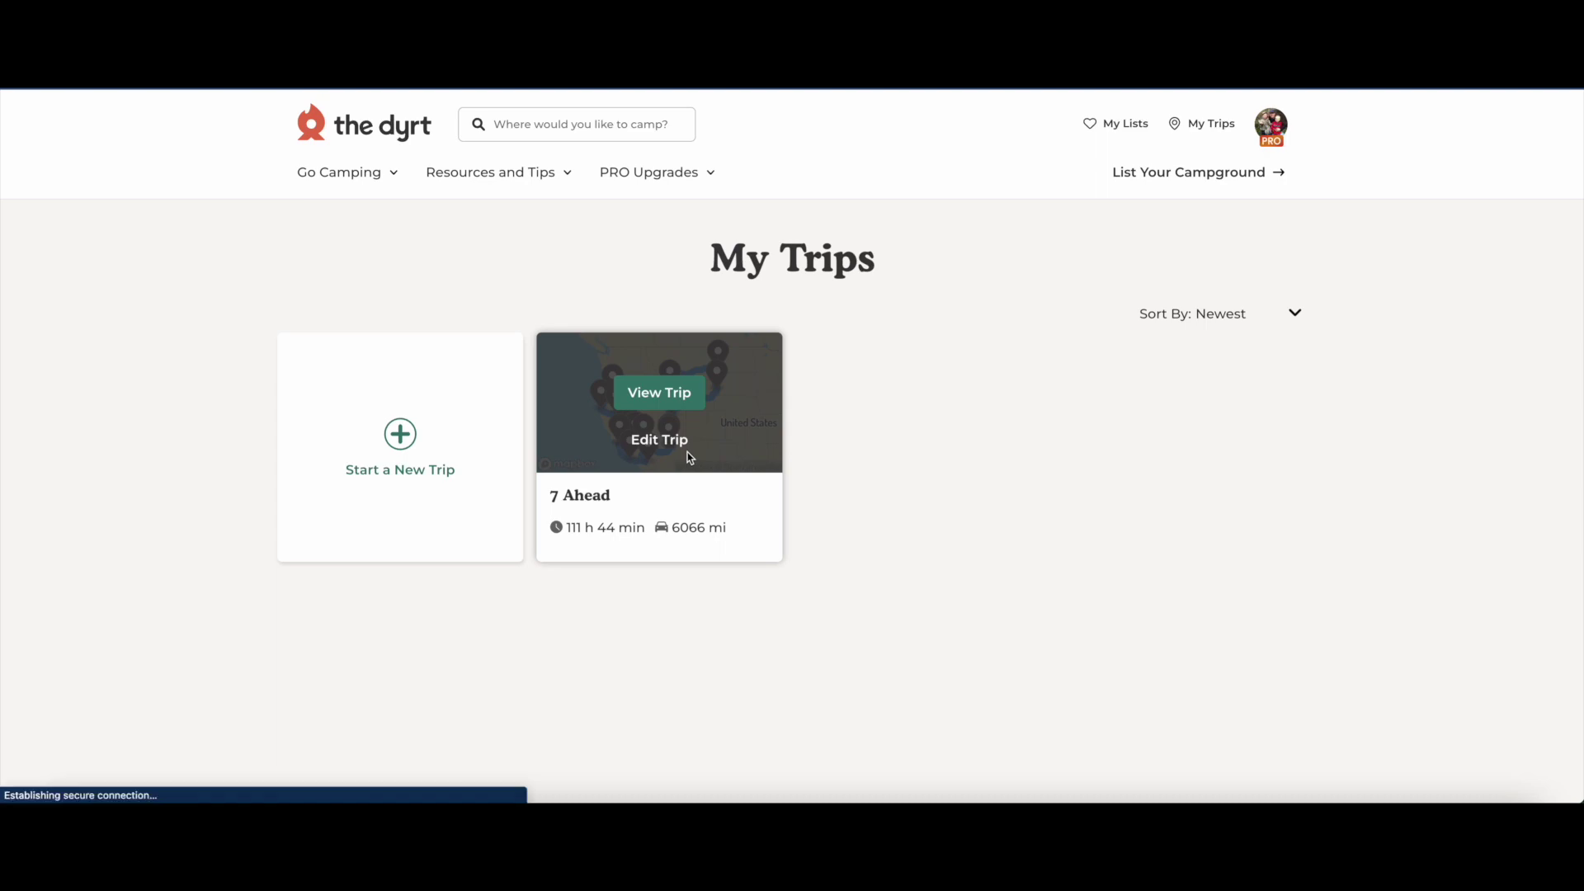
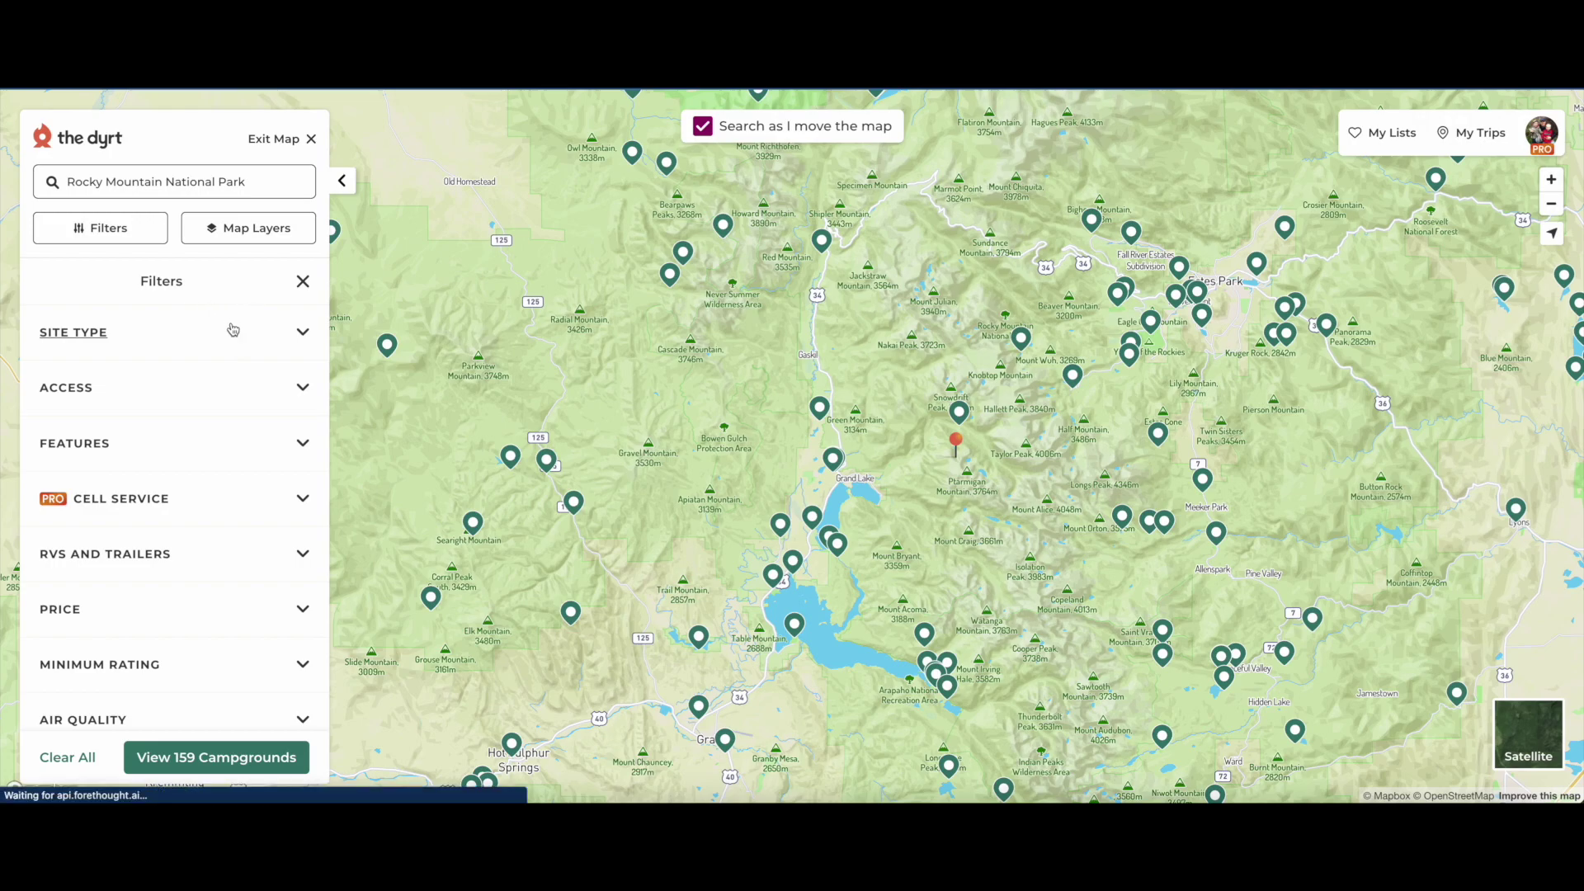
Filter the campgrounds around Rocky Mountain National Park by the Dispersed and RVs site types and show the matching campgrounds
left_click(233, 328)
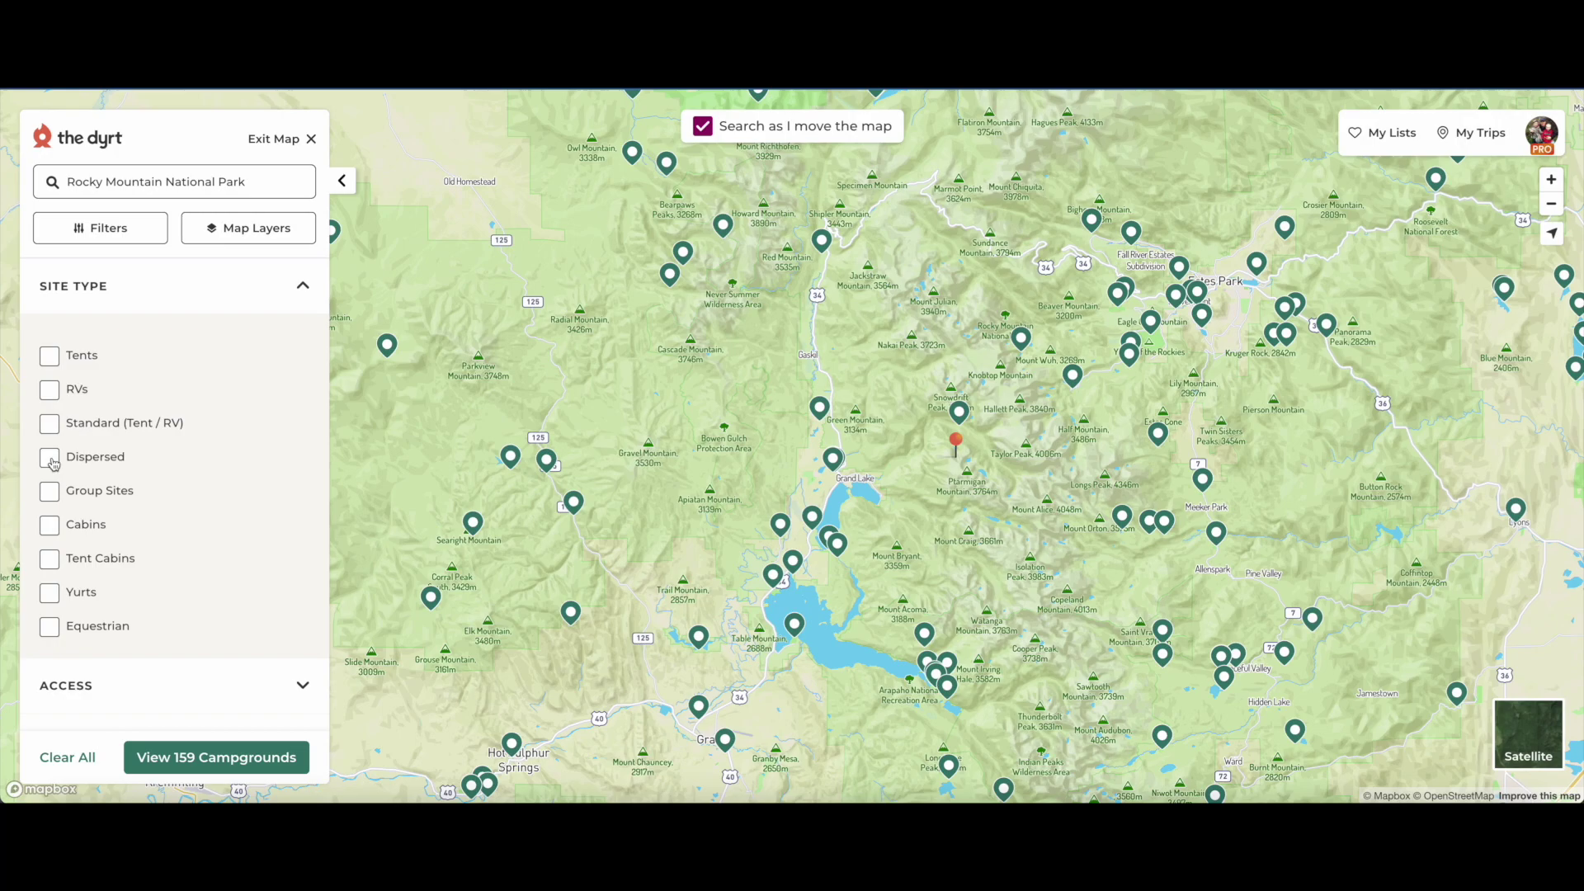
left_click(49, 458)
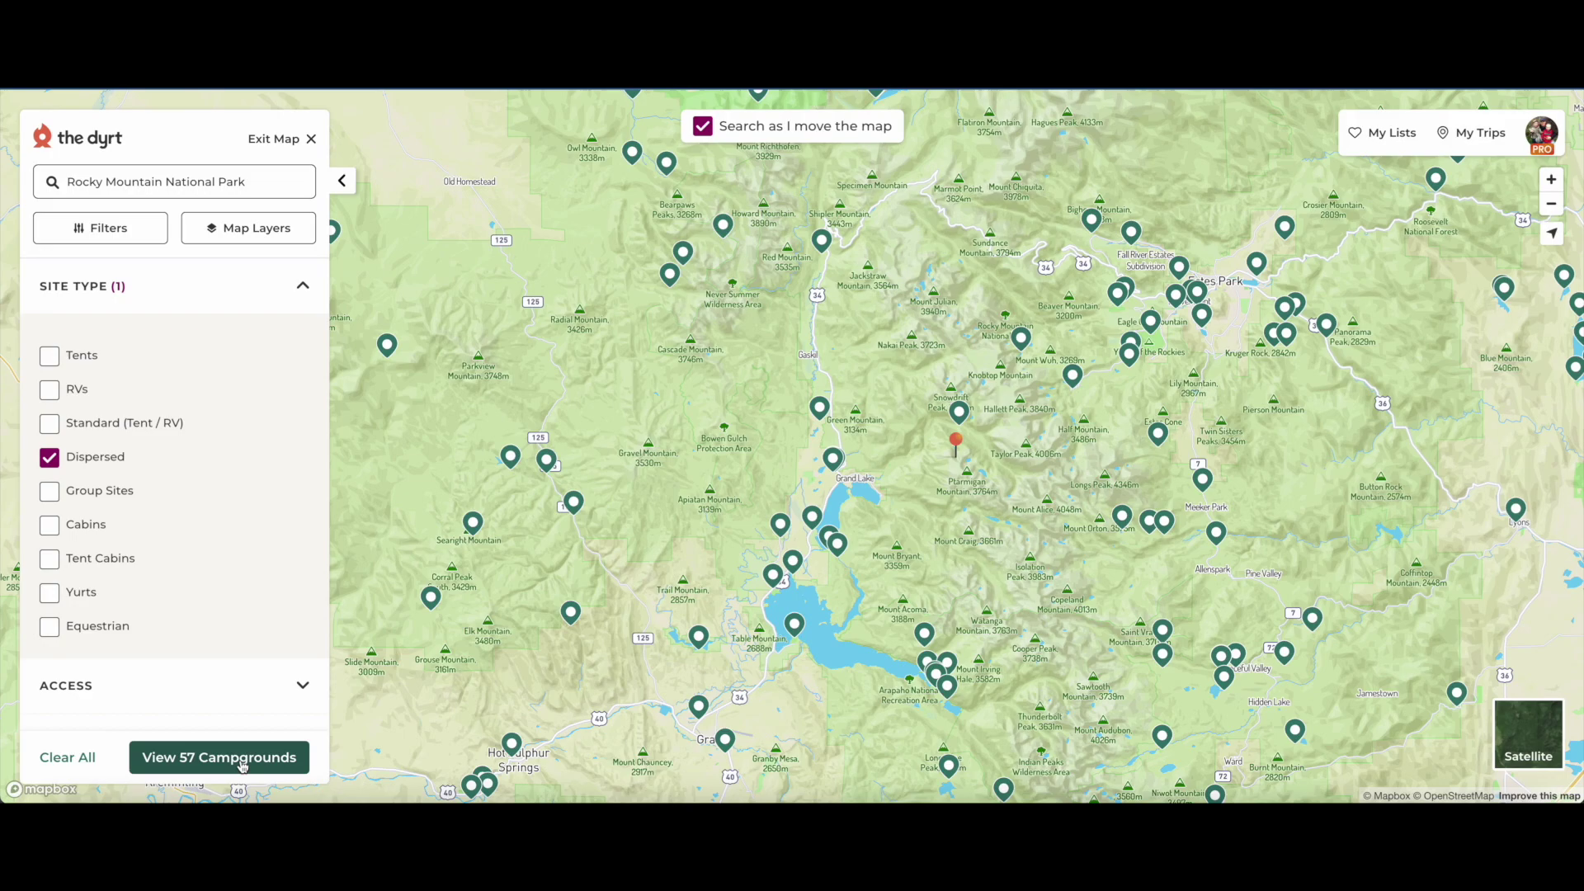
left_click(50, 391)
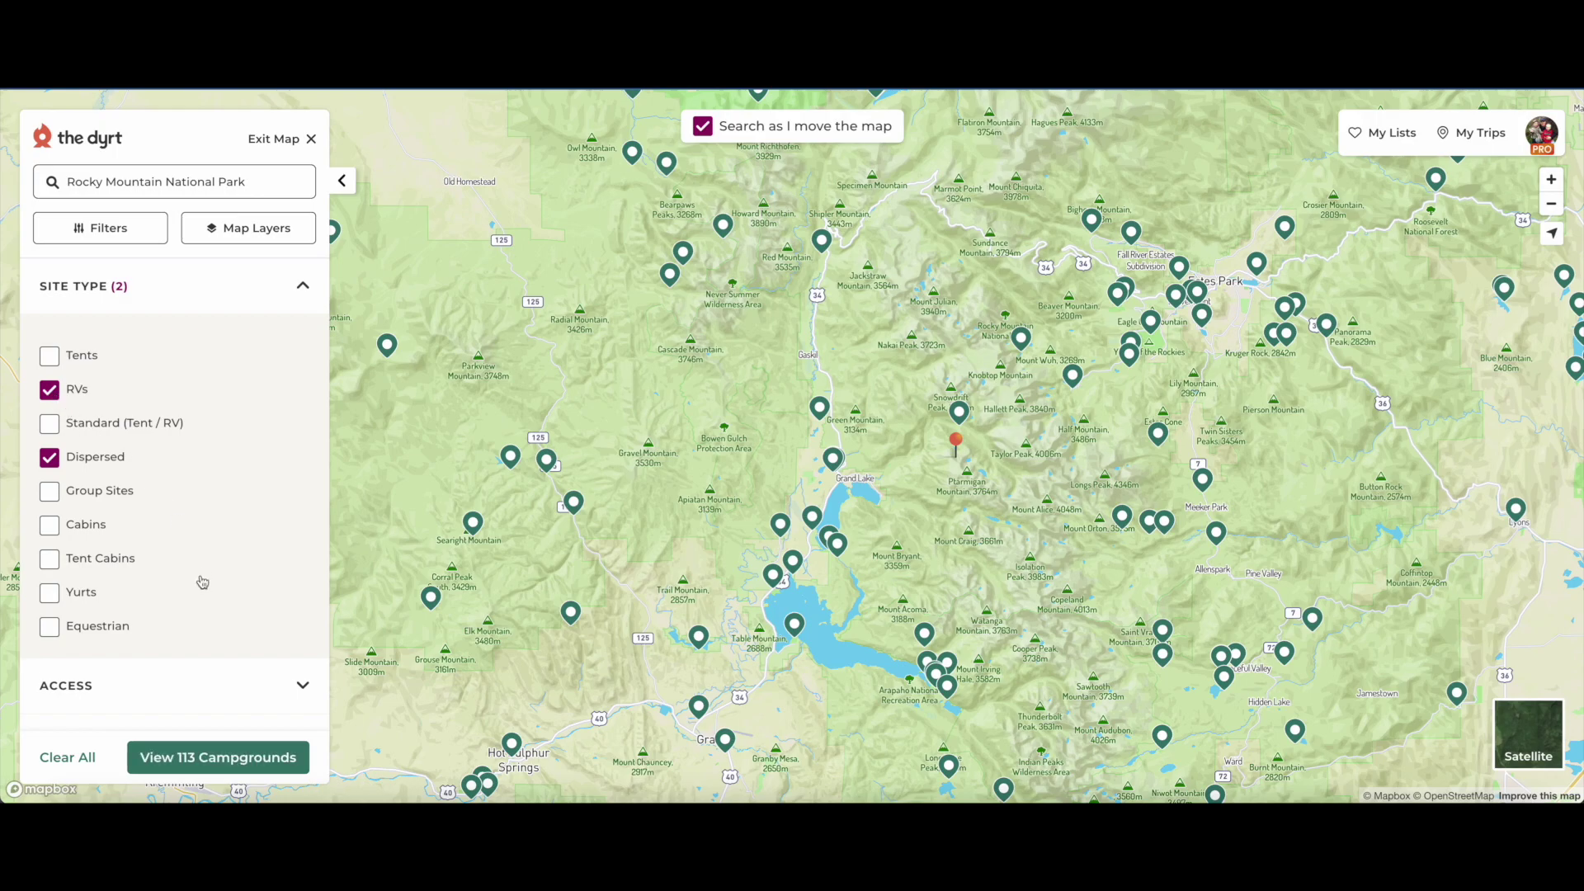
left_click(185, 767)
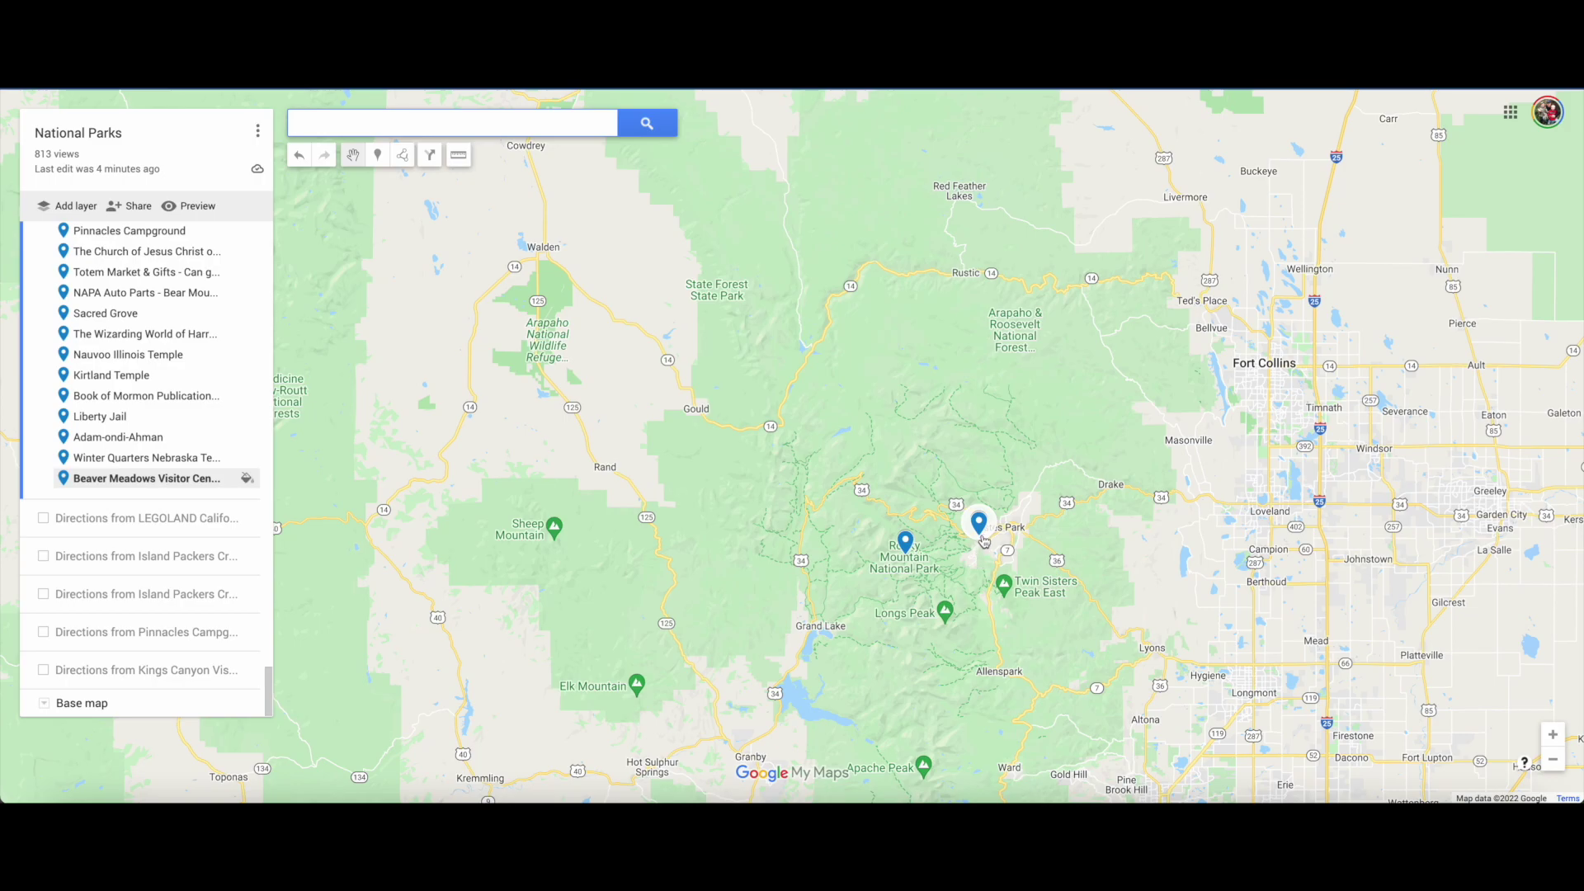
Switch to Google My Maps, check the Rocky Mountain National Park pin's details and examine the area around Estes Park
left_click(906, 543)
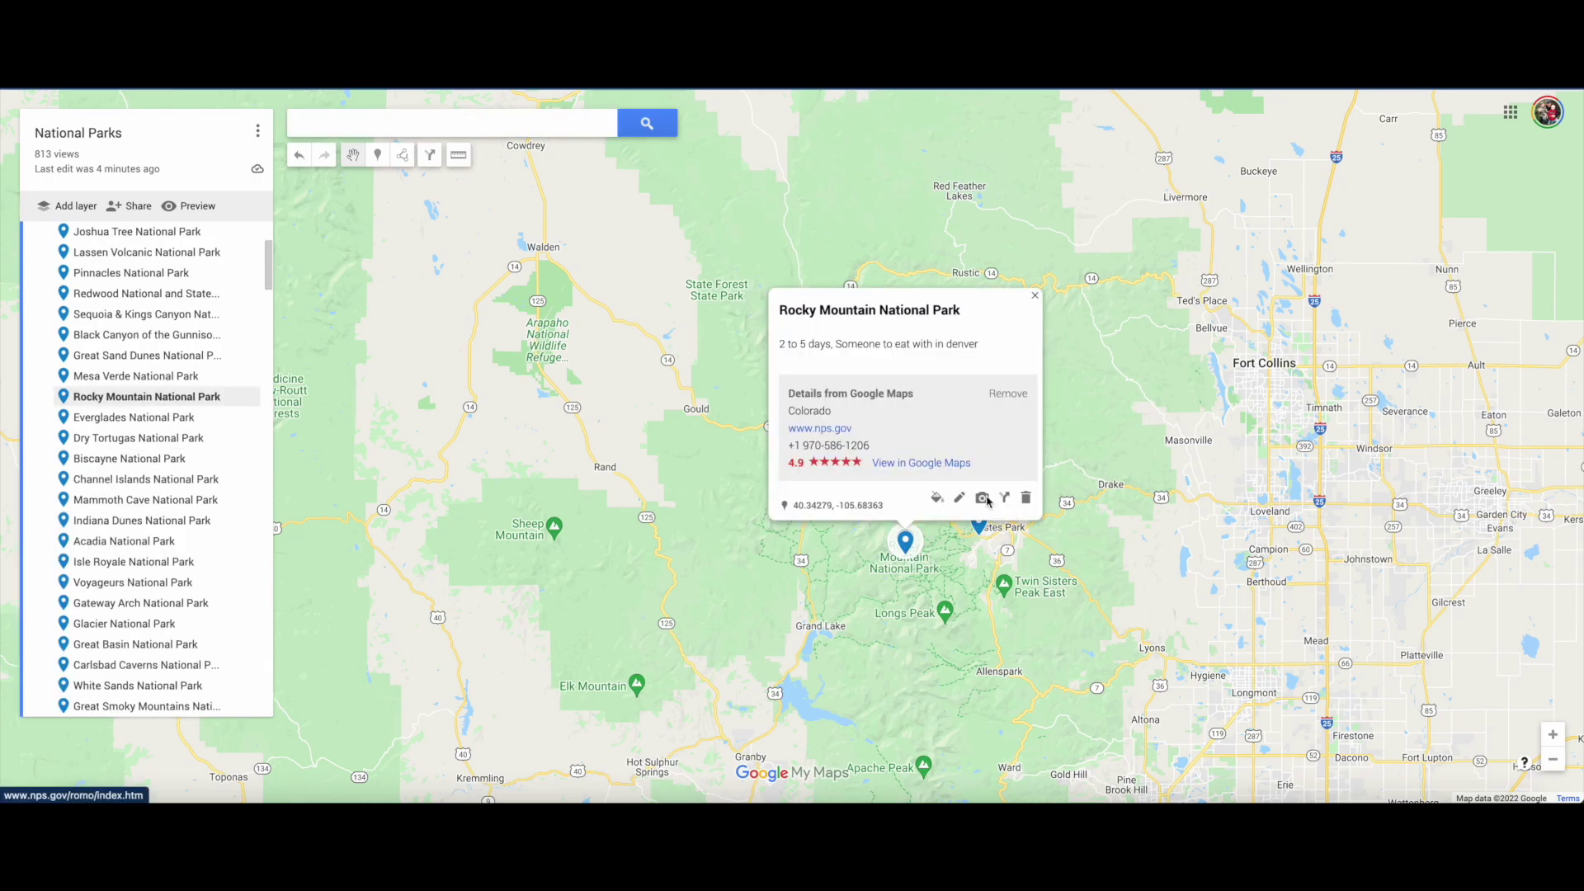
left_click(1036, 297)
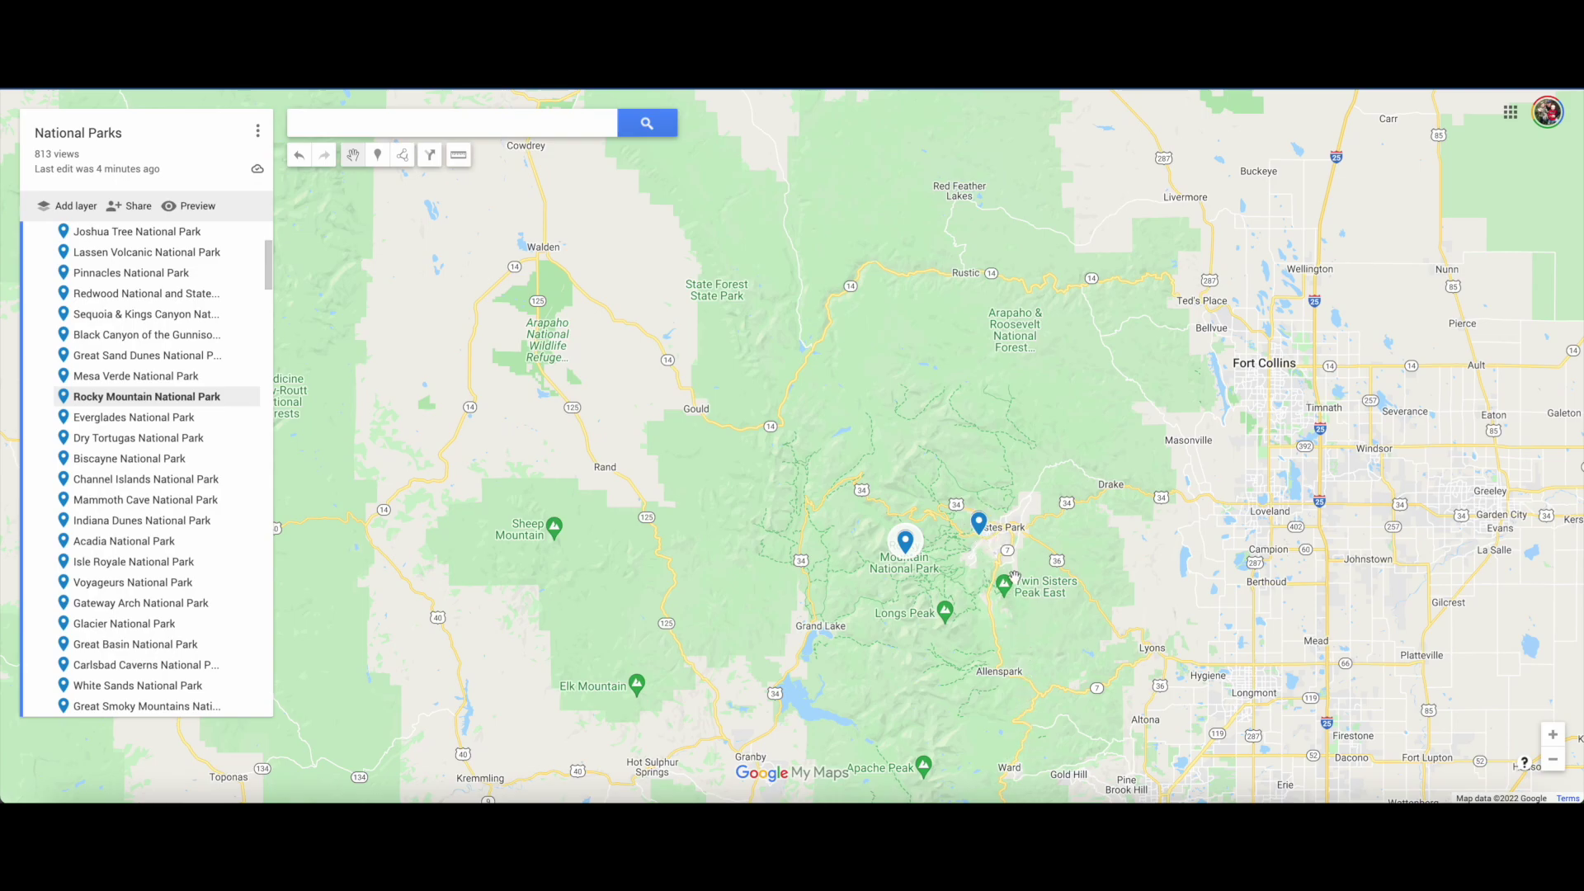
left_click_drag(992, 540, 929, 337)
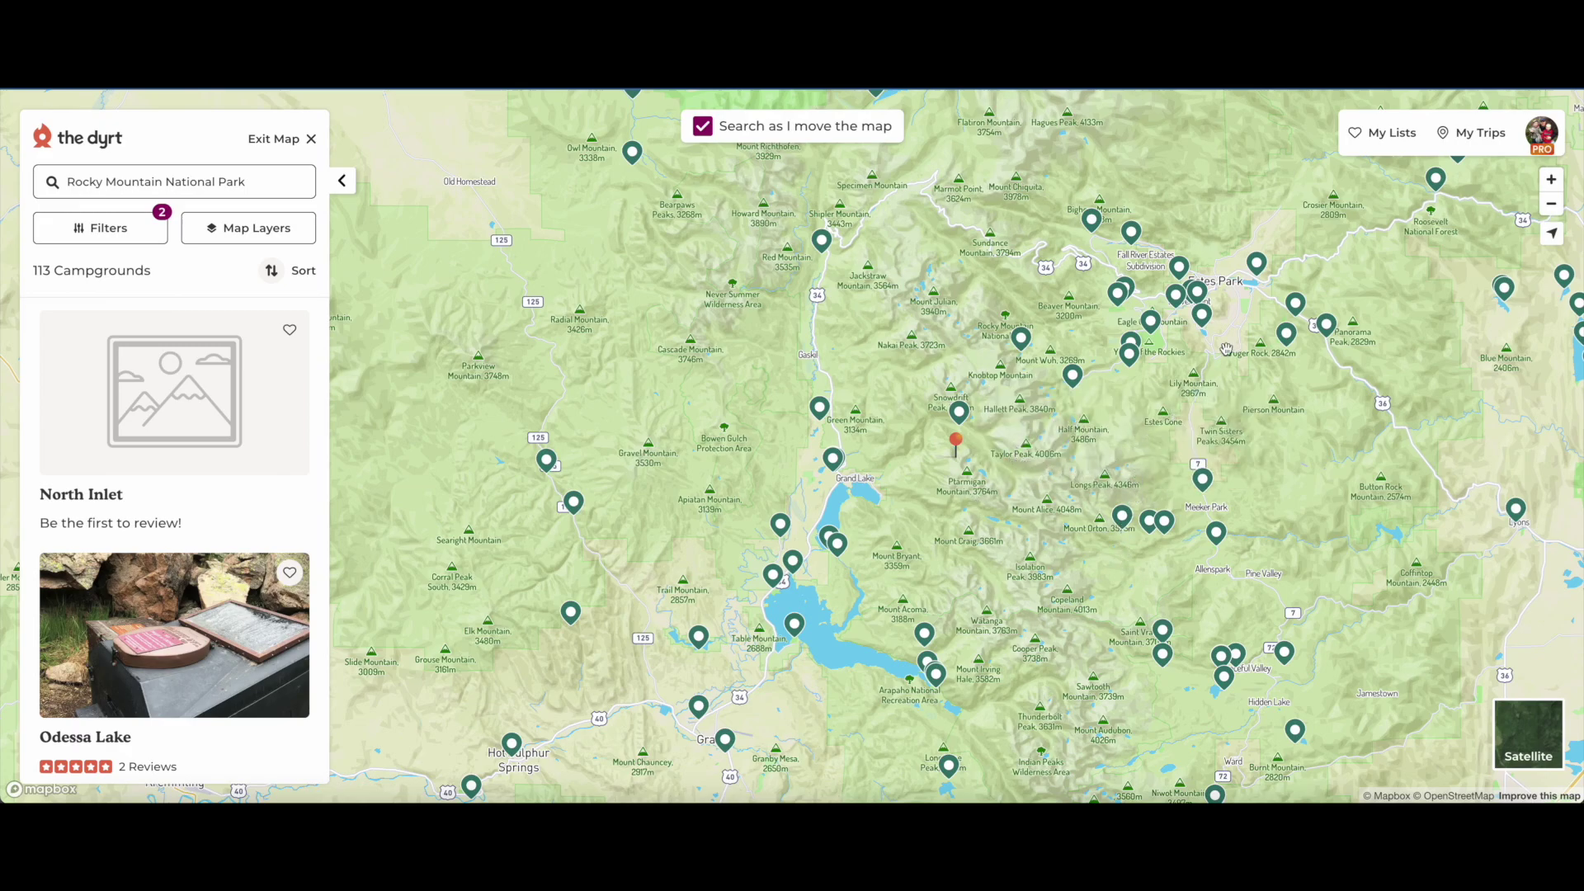
Open the Larimer County Hermit campground east of Estes Park and examine its contact details, access, connectivity, site types and features
mouse_move(1260, 274)
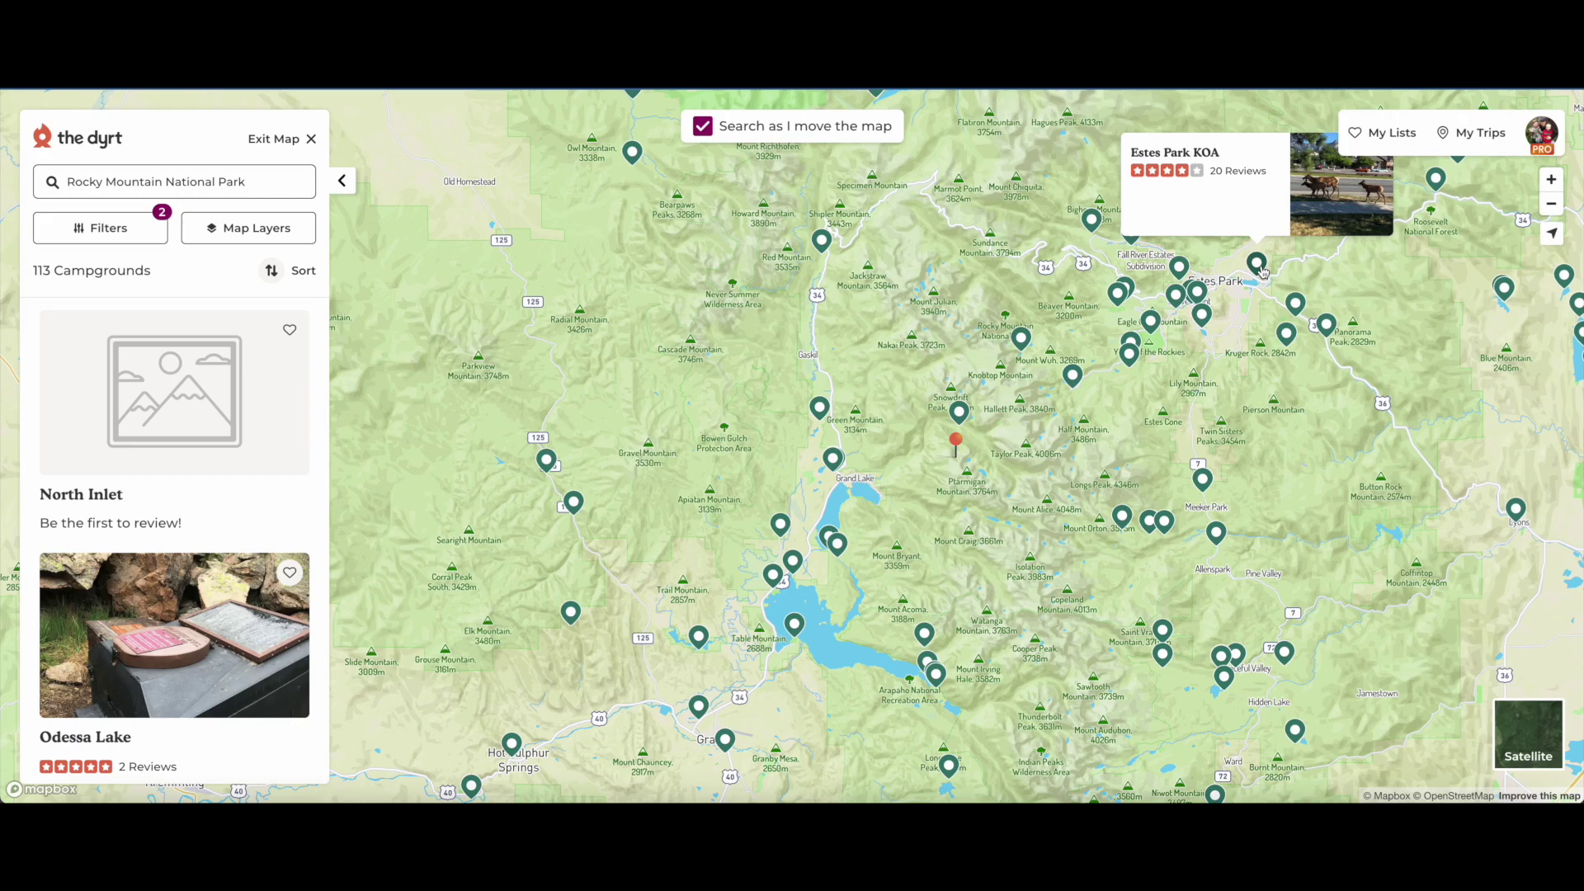
mouse_move(1298, 309)
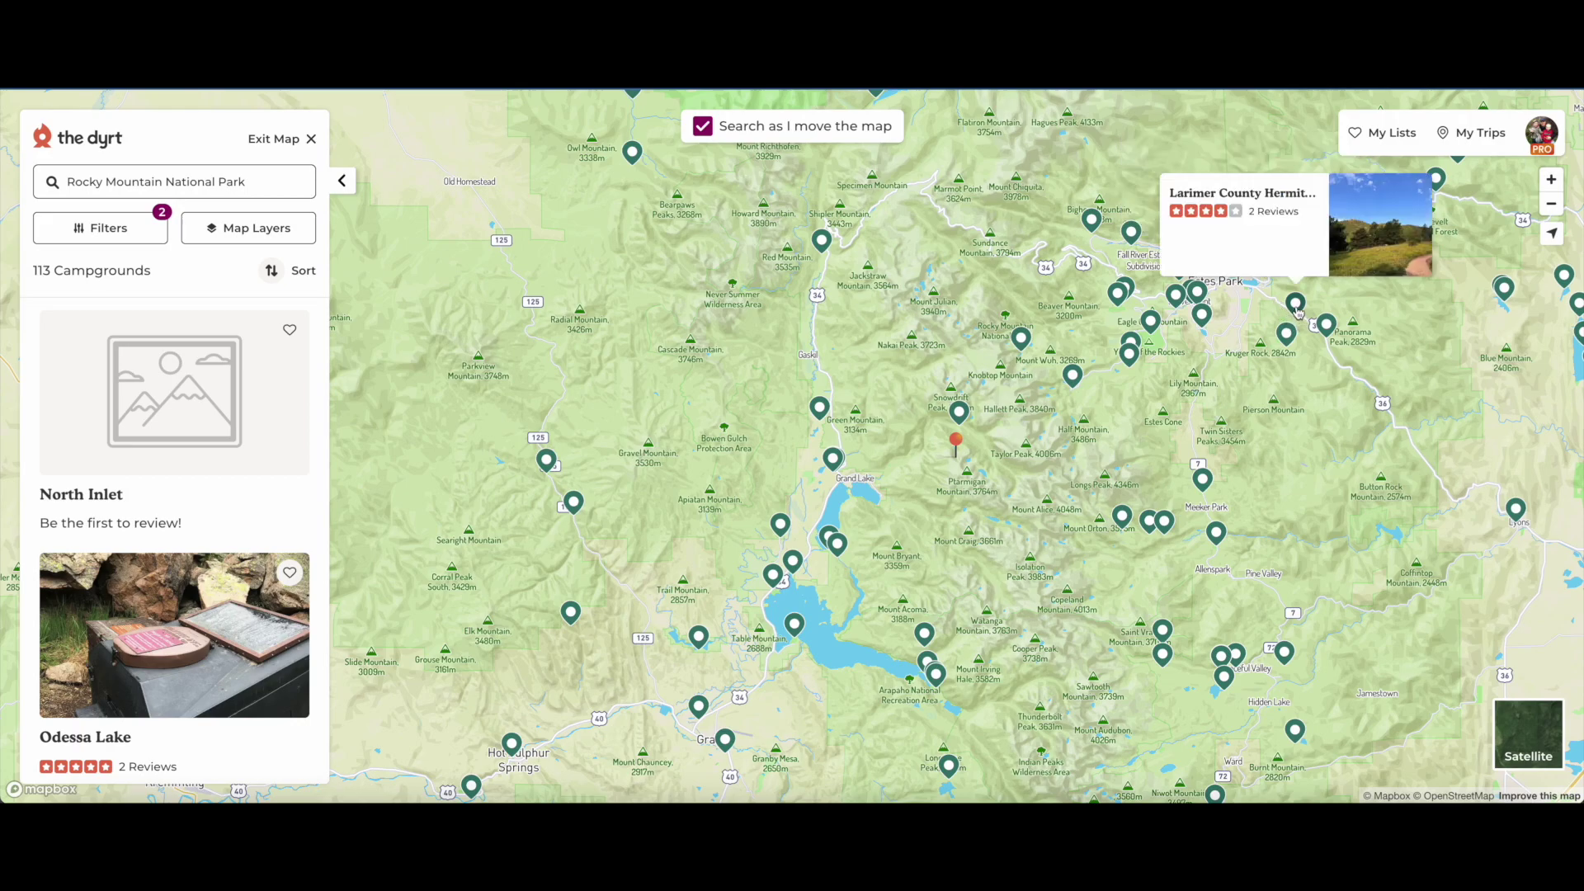
left_click(1297, 305)
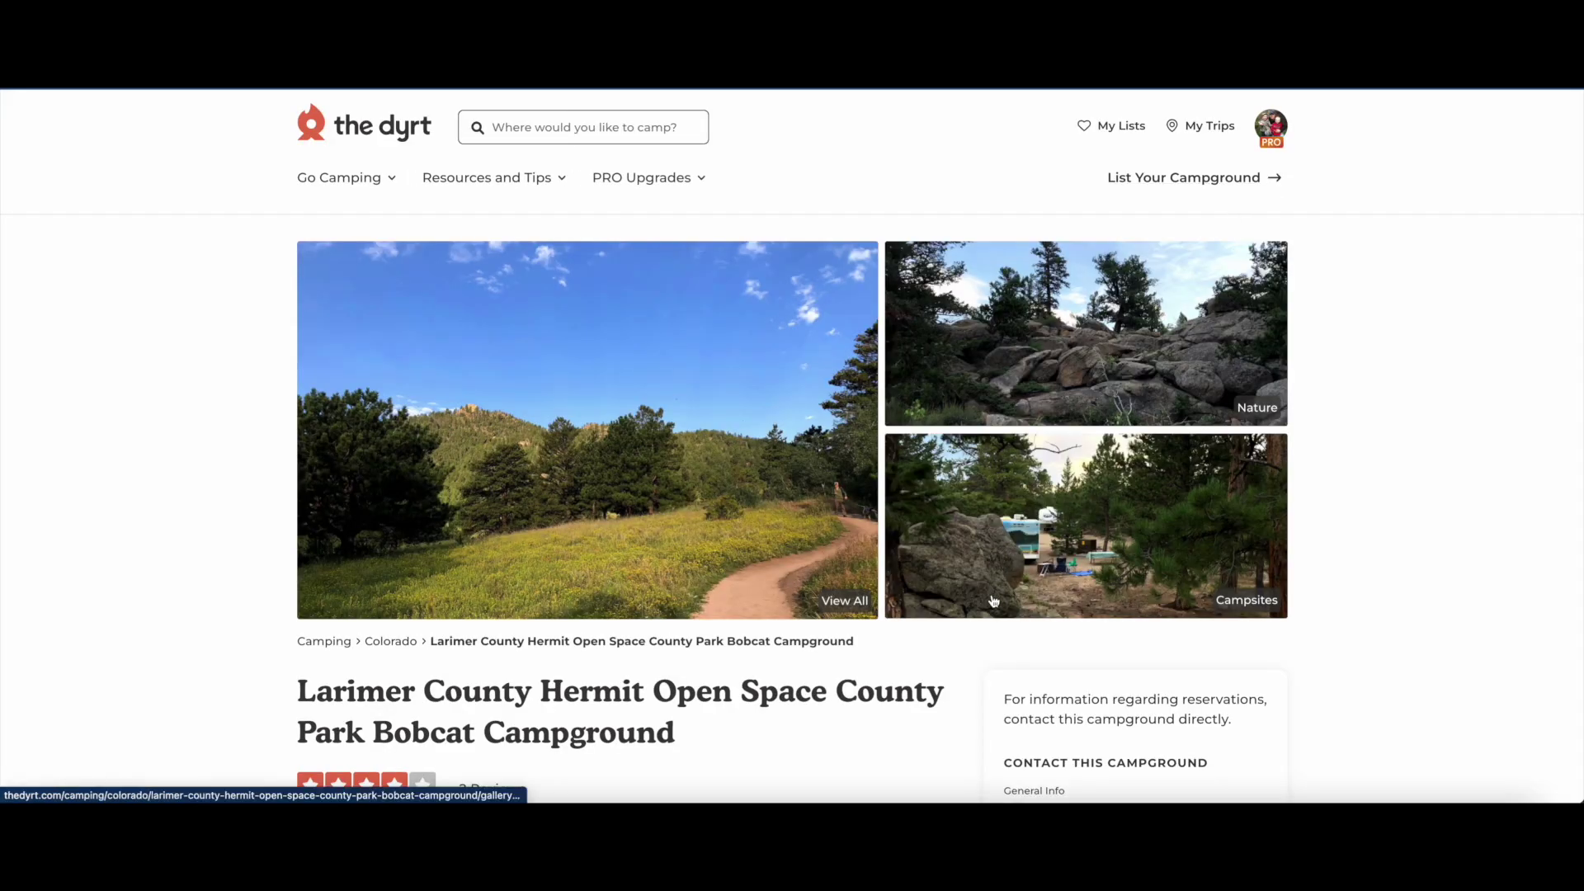
scroll(993, 601, "down", 3)
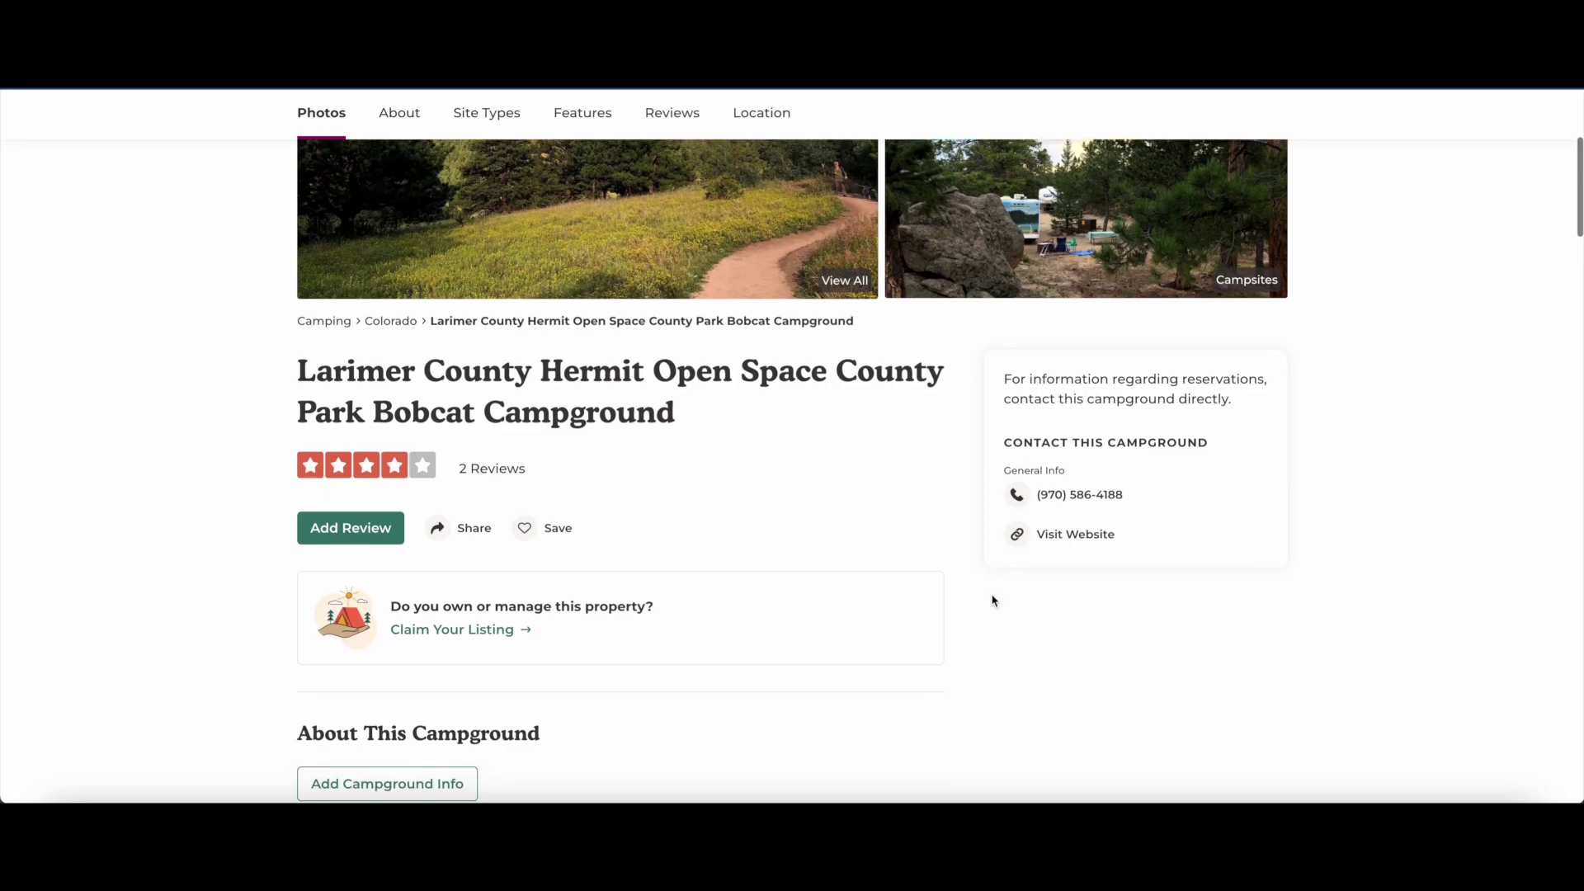
scroll(993, 601, "up", 1)
scroll(994, 601, "down", 1)
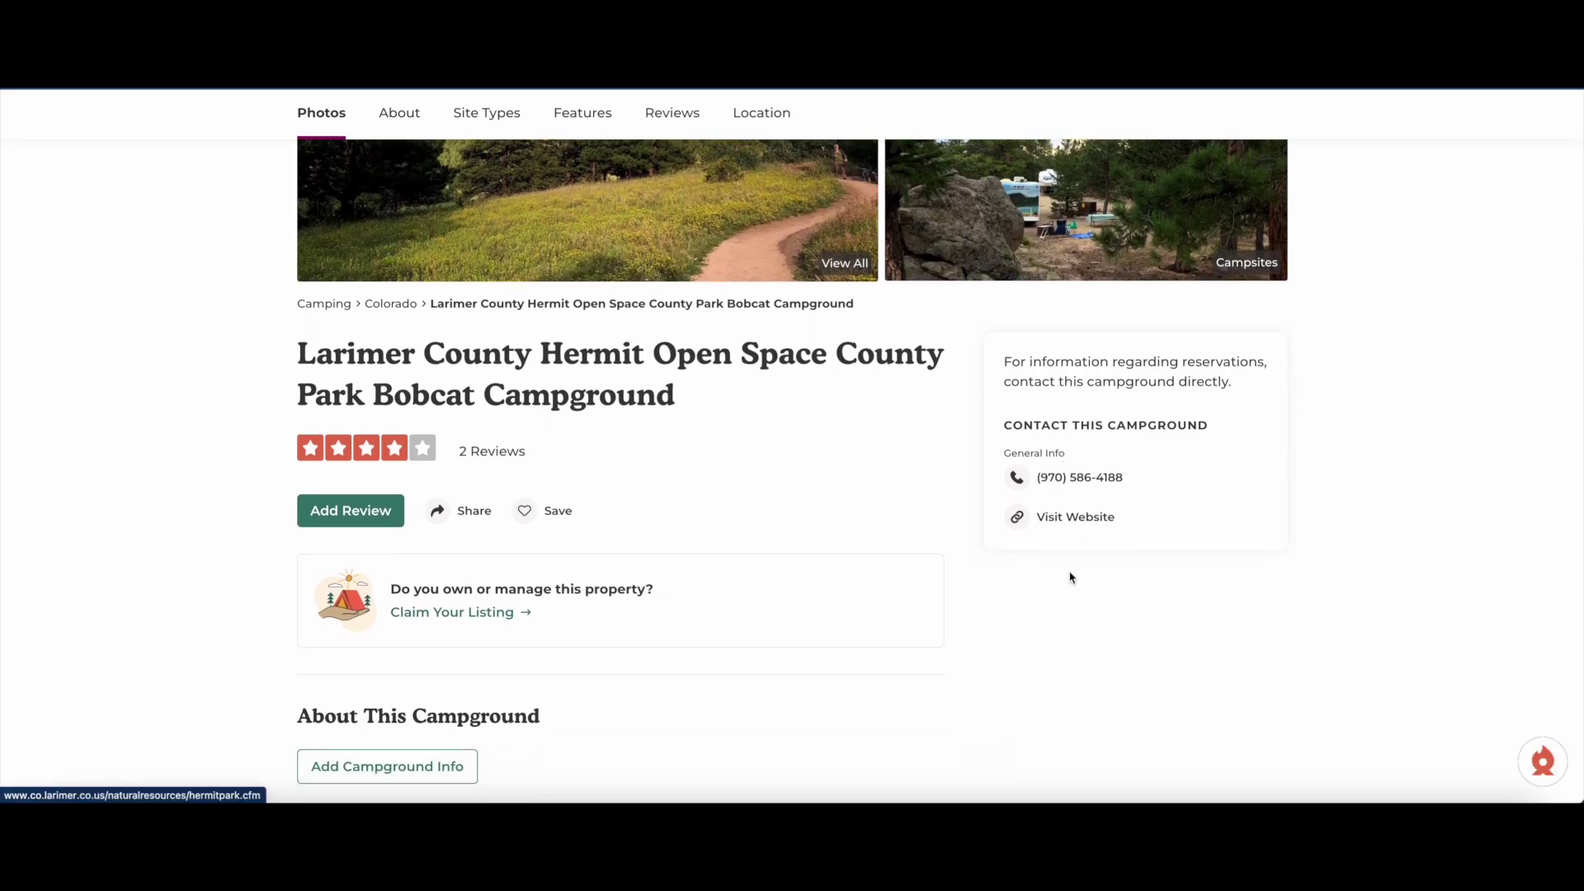
scroll(1072, 577, "down", 7)
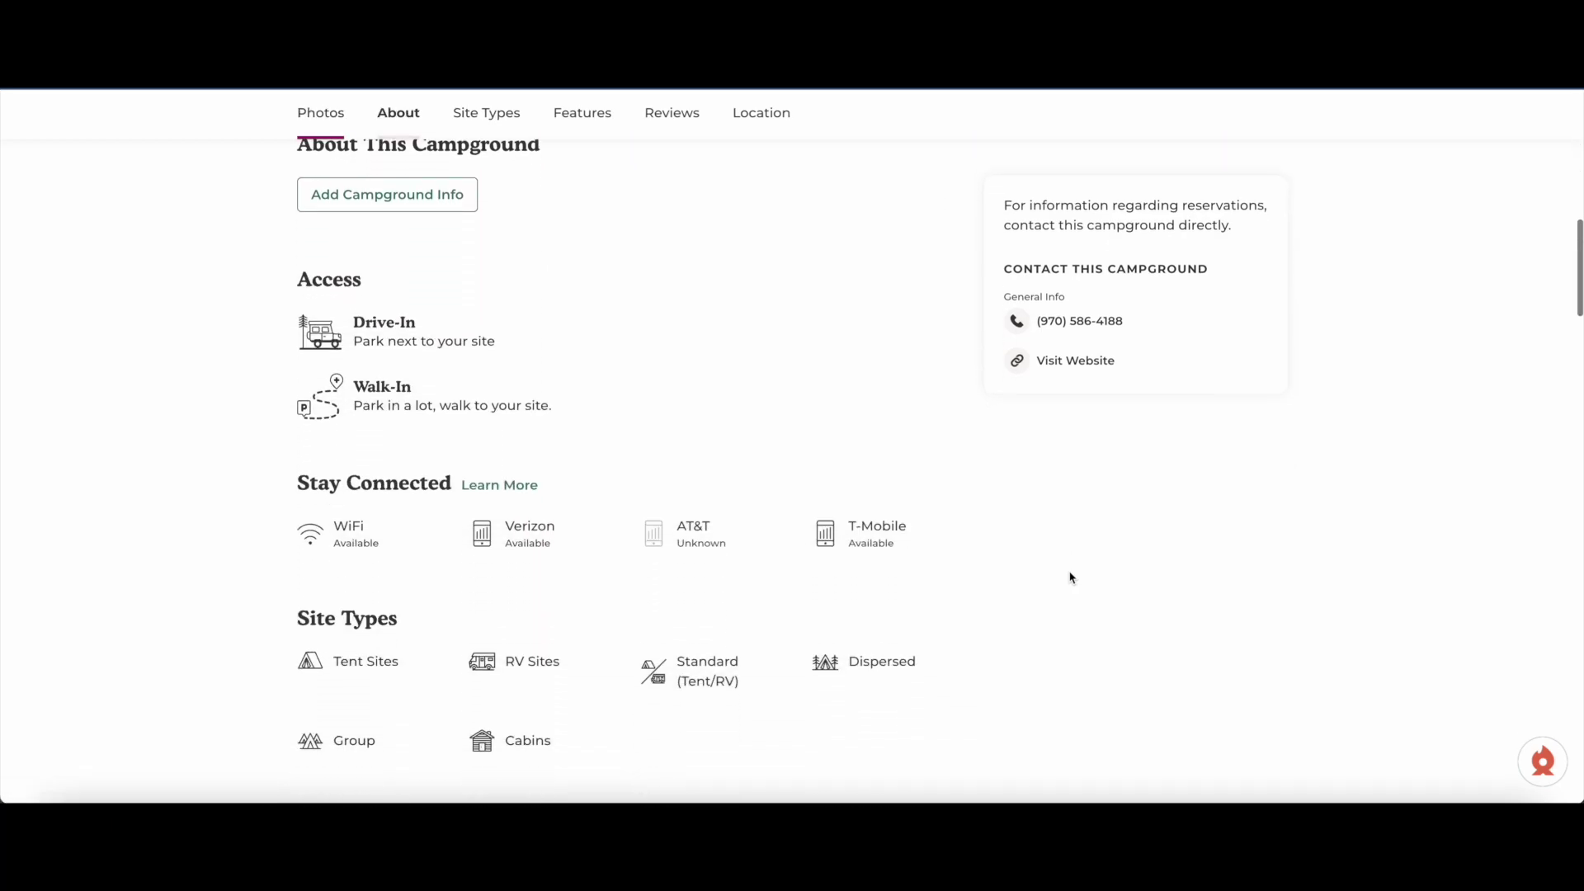
scroll(1072, 577, "down", 6)
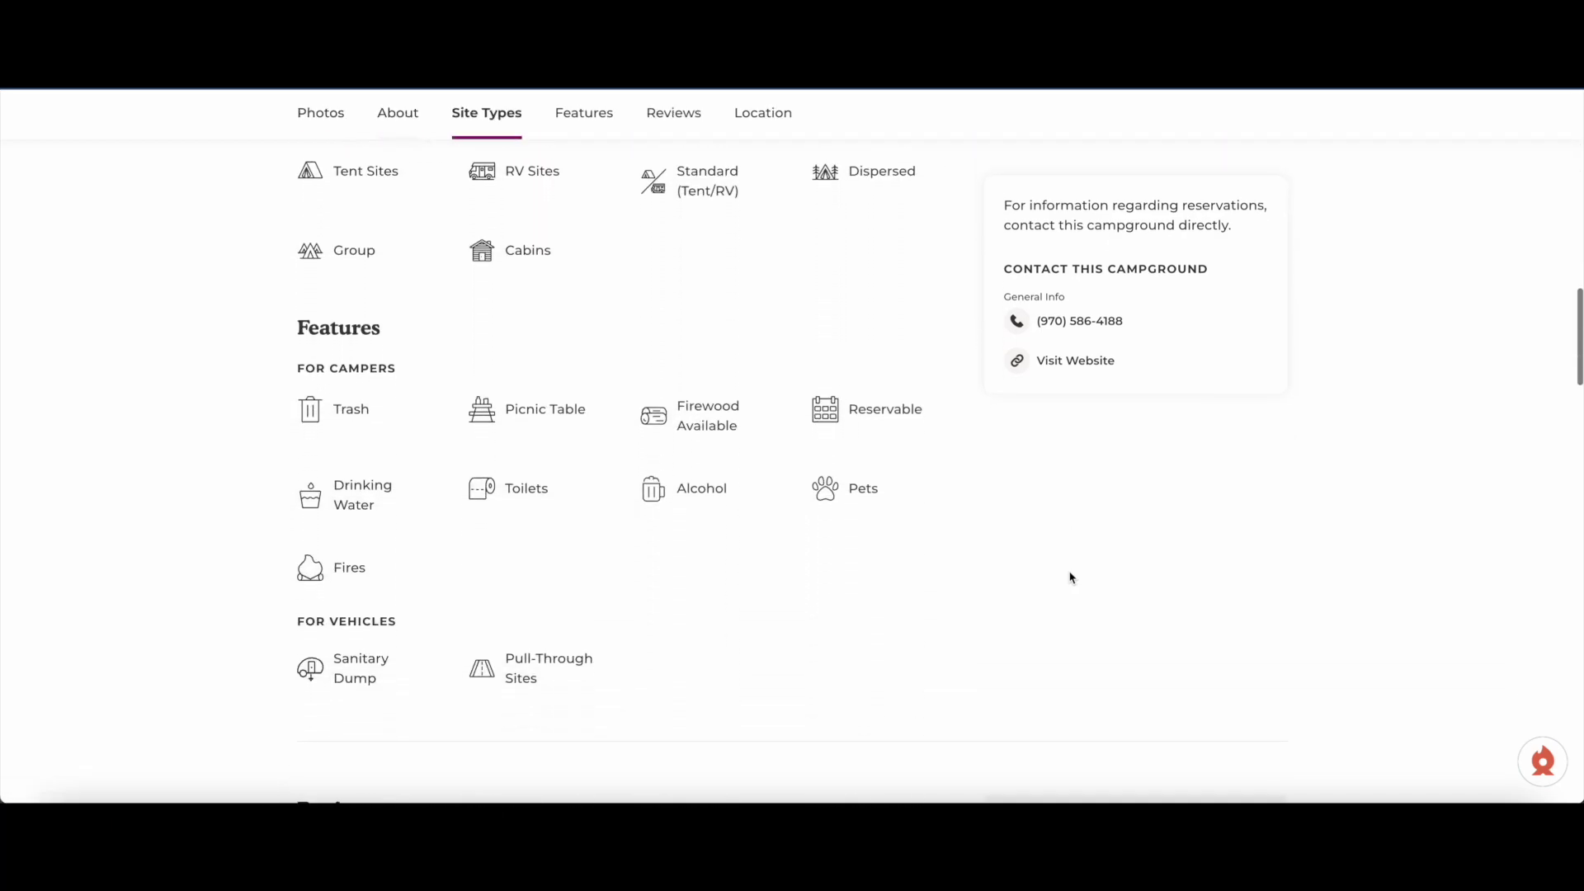
scroll(1071, 577, "down", 7)
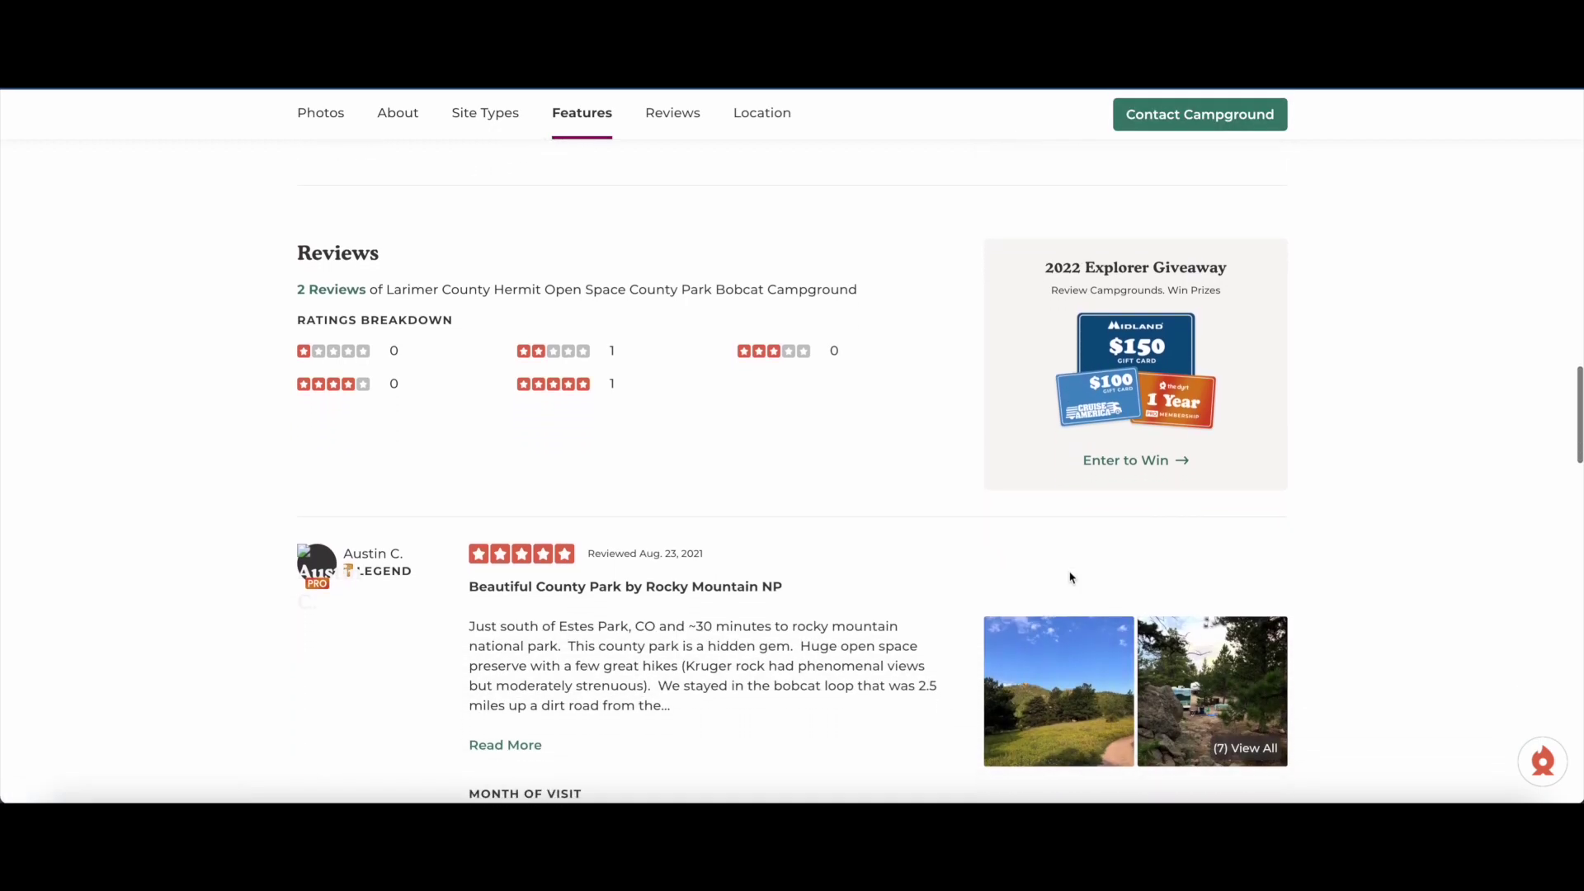
Read the reviews of the Larimer County Hermit campground and return to the map of campgrounds around Rocky Mountain National Park
scroll(1071, 578, "down", 3)
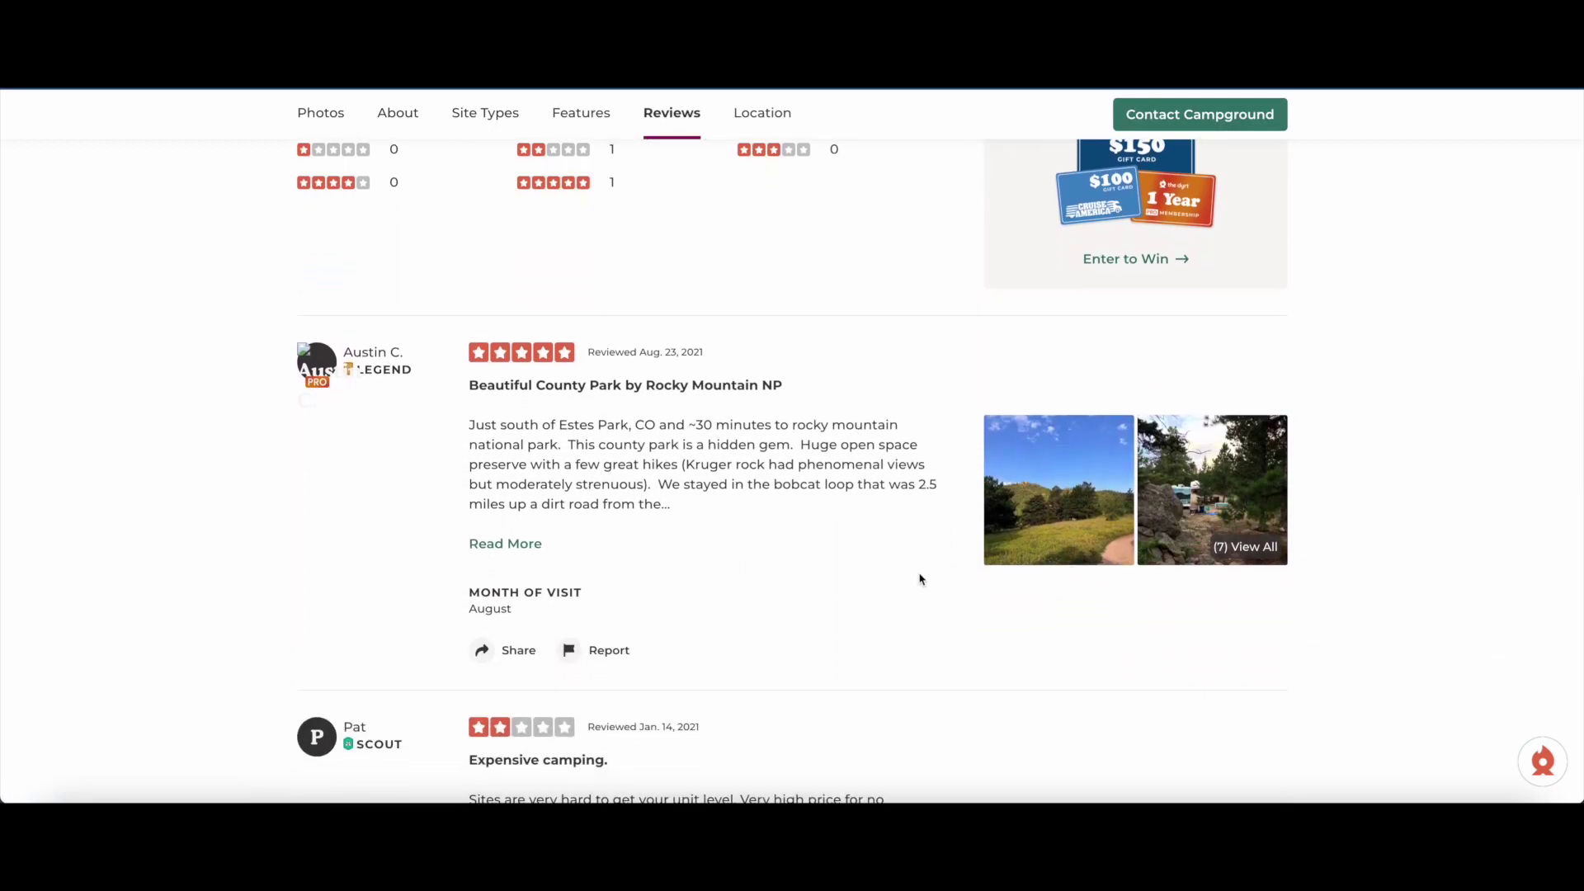
scroll(846, 605, "down", 3)
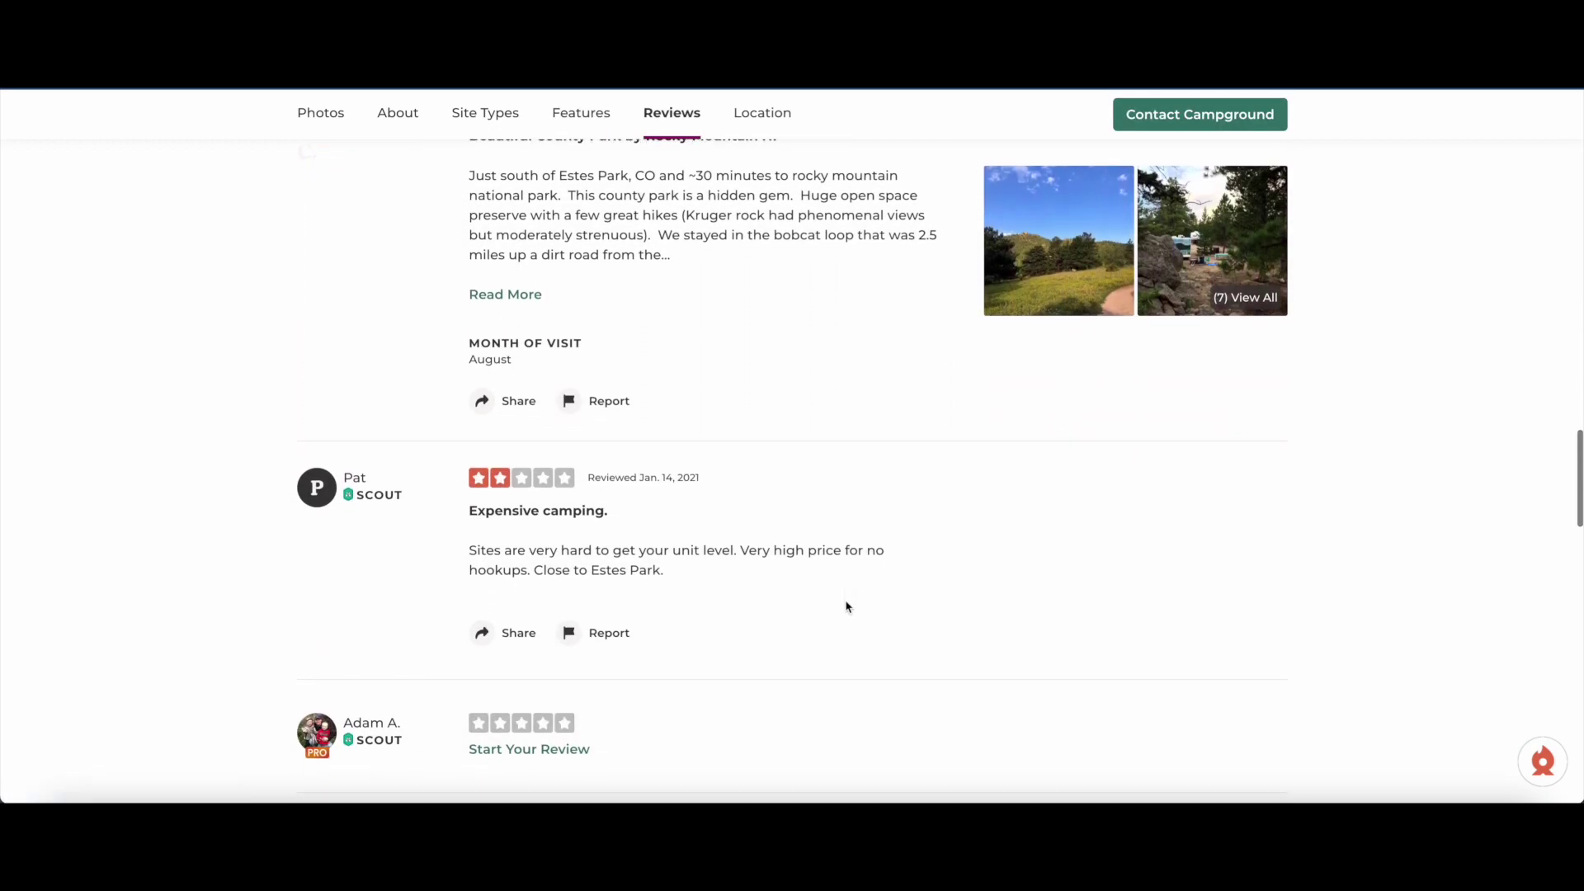
scroll(846, 606, "down", 1)
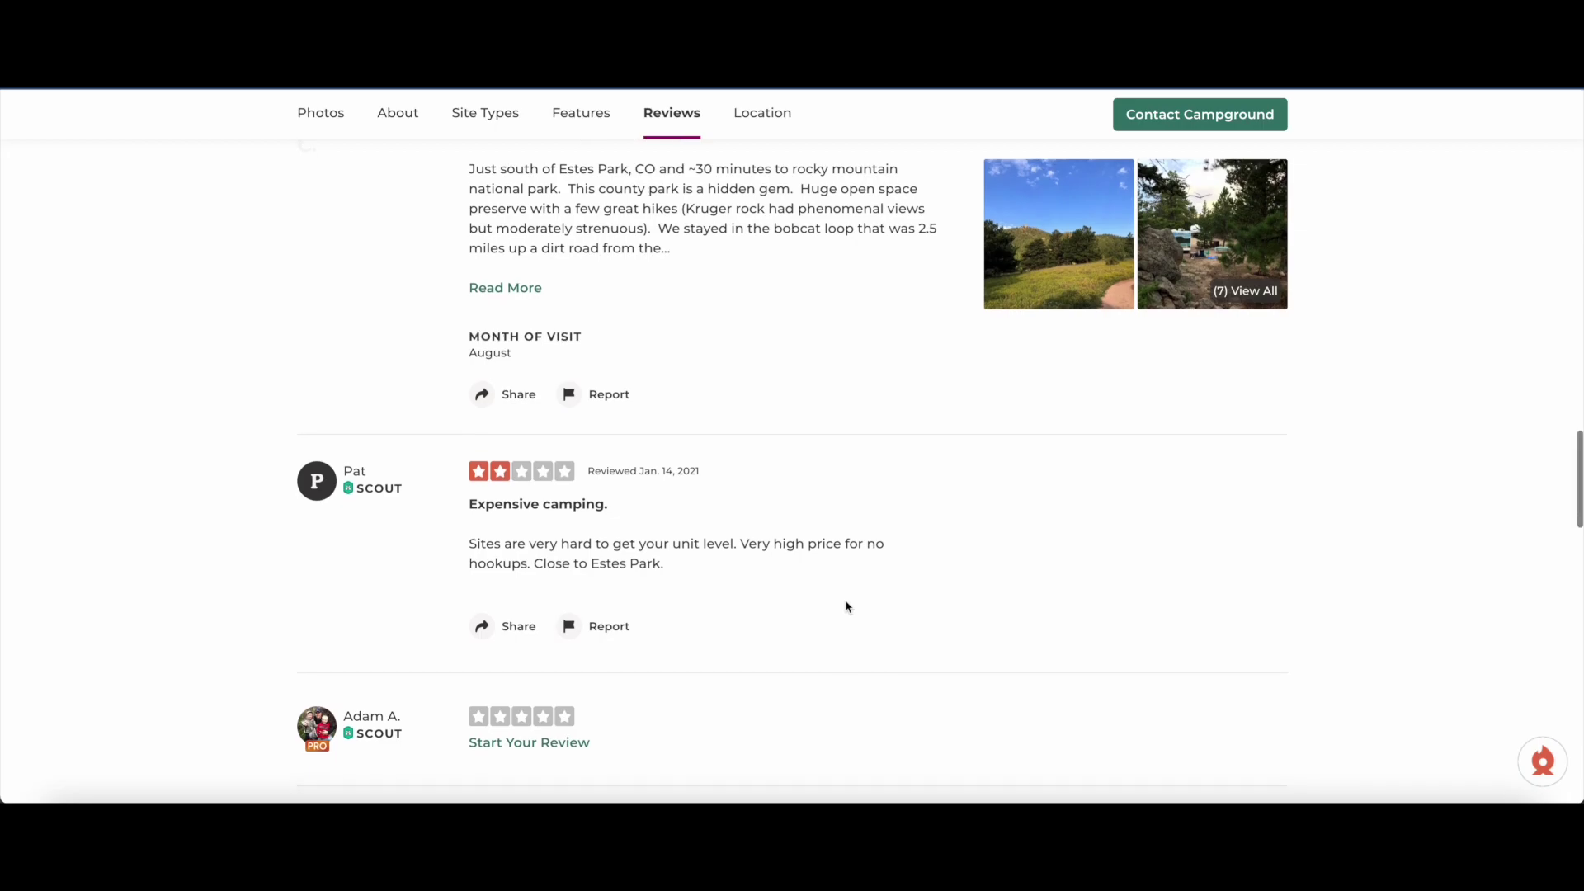
scroll(846, 607, "down", 2)
scroll(846, 606, "up", 10)
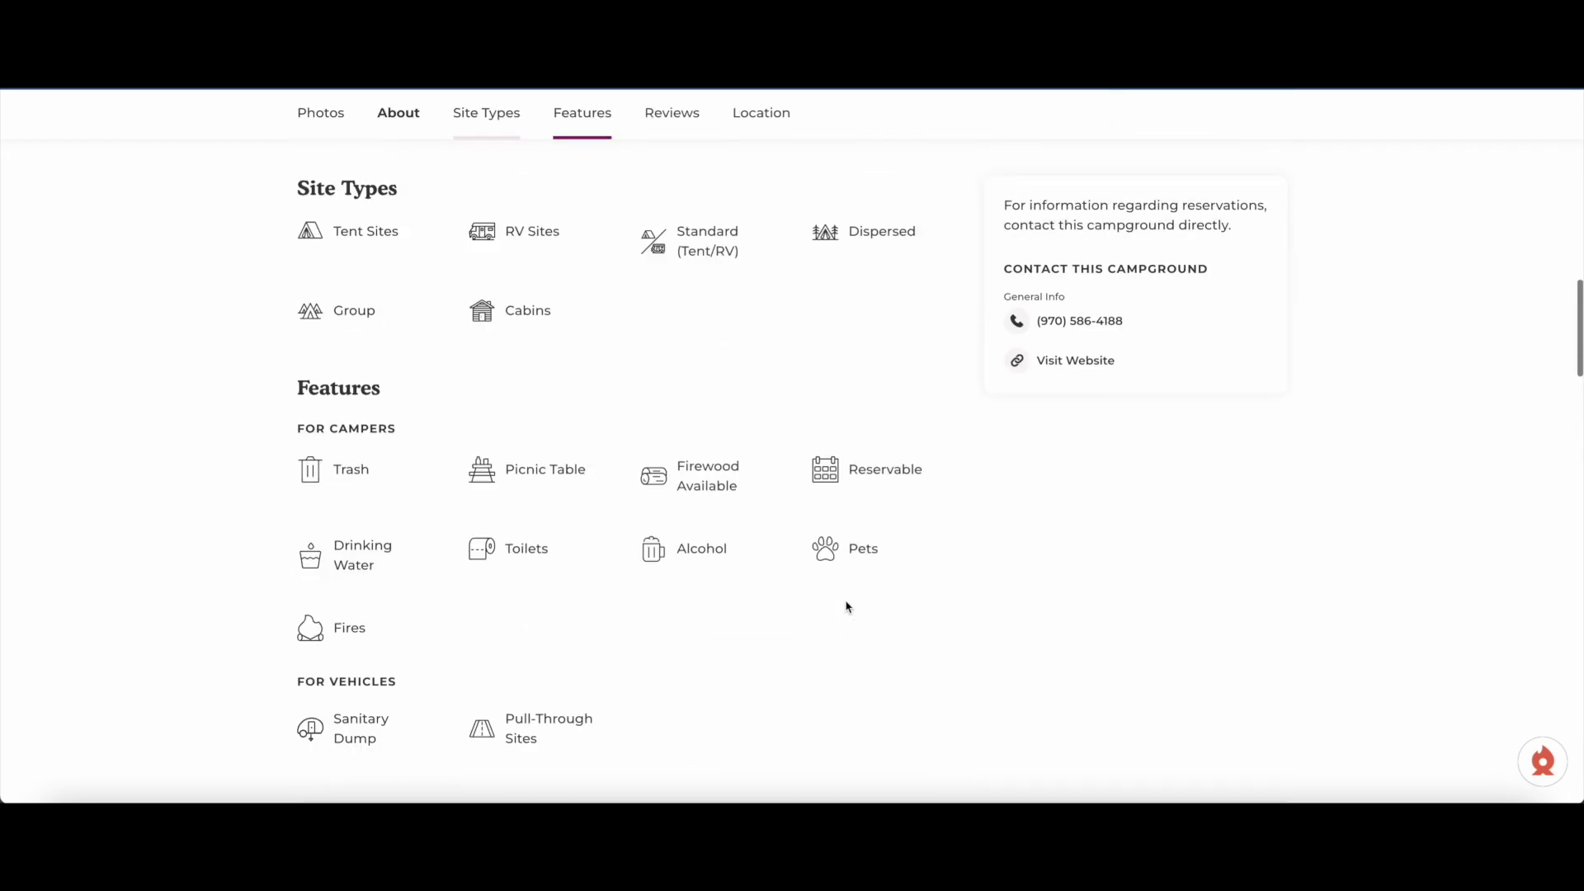
scroll(845, 607, "up", 6)
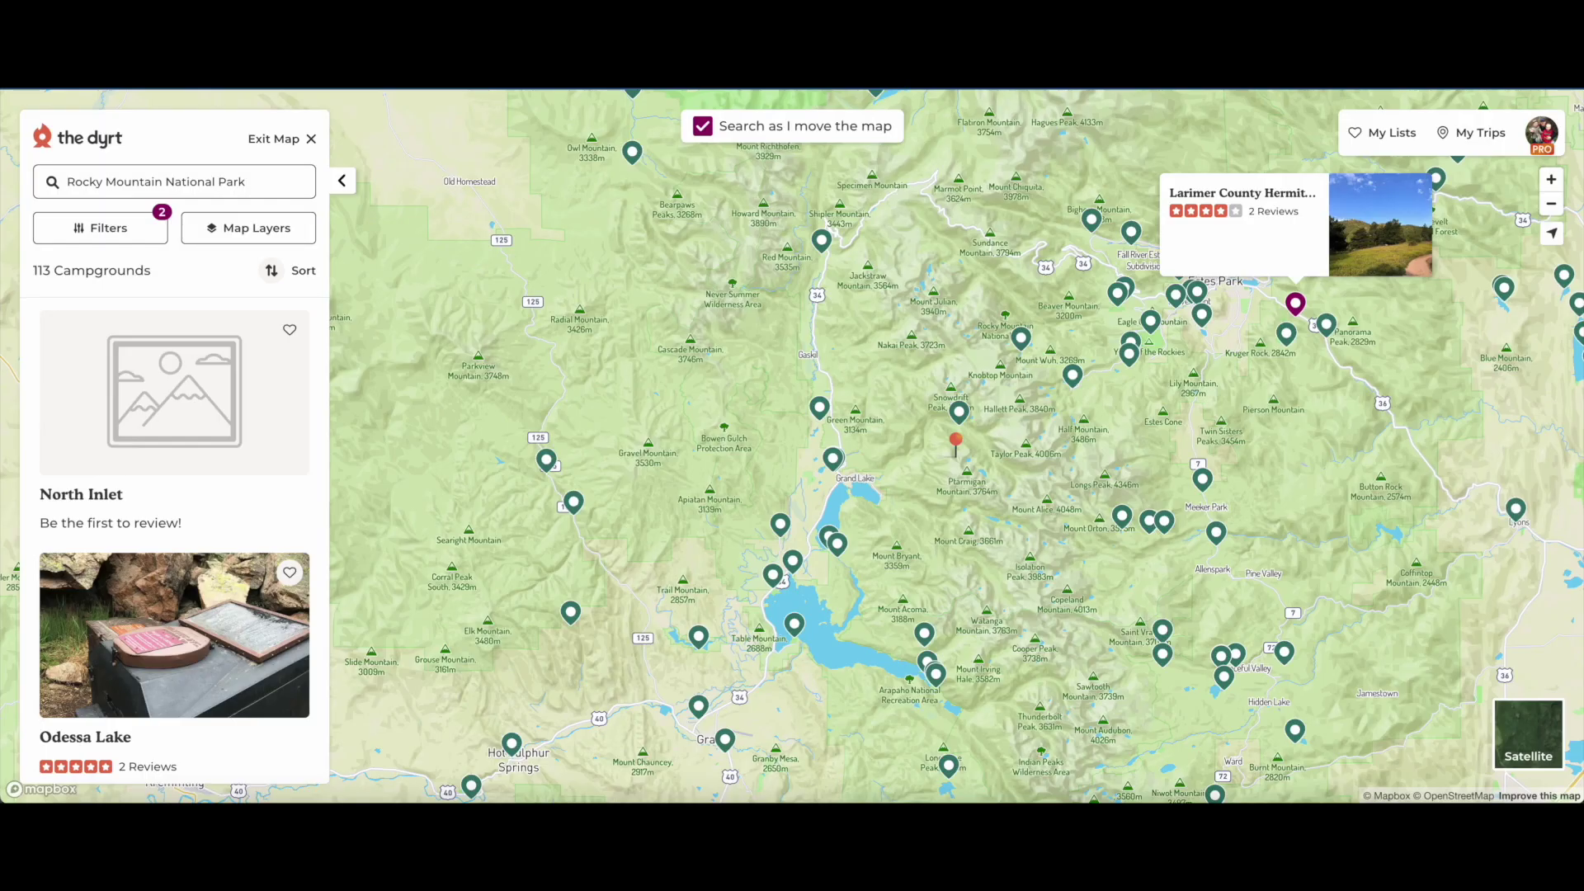
mouse_move(1197, 291)
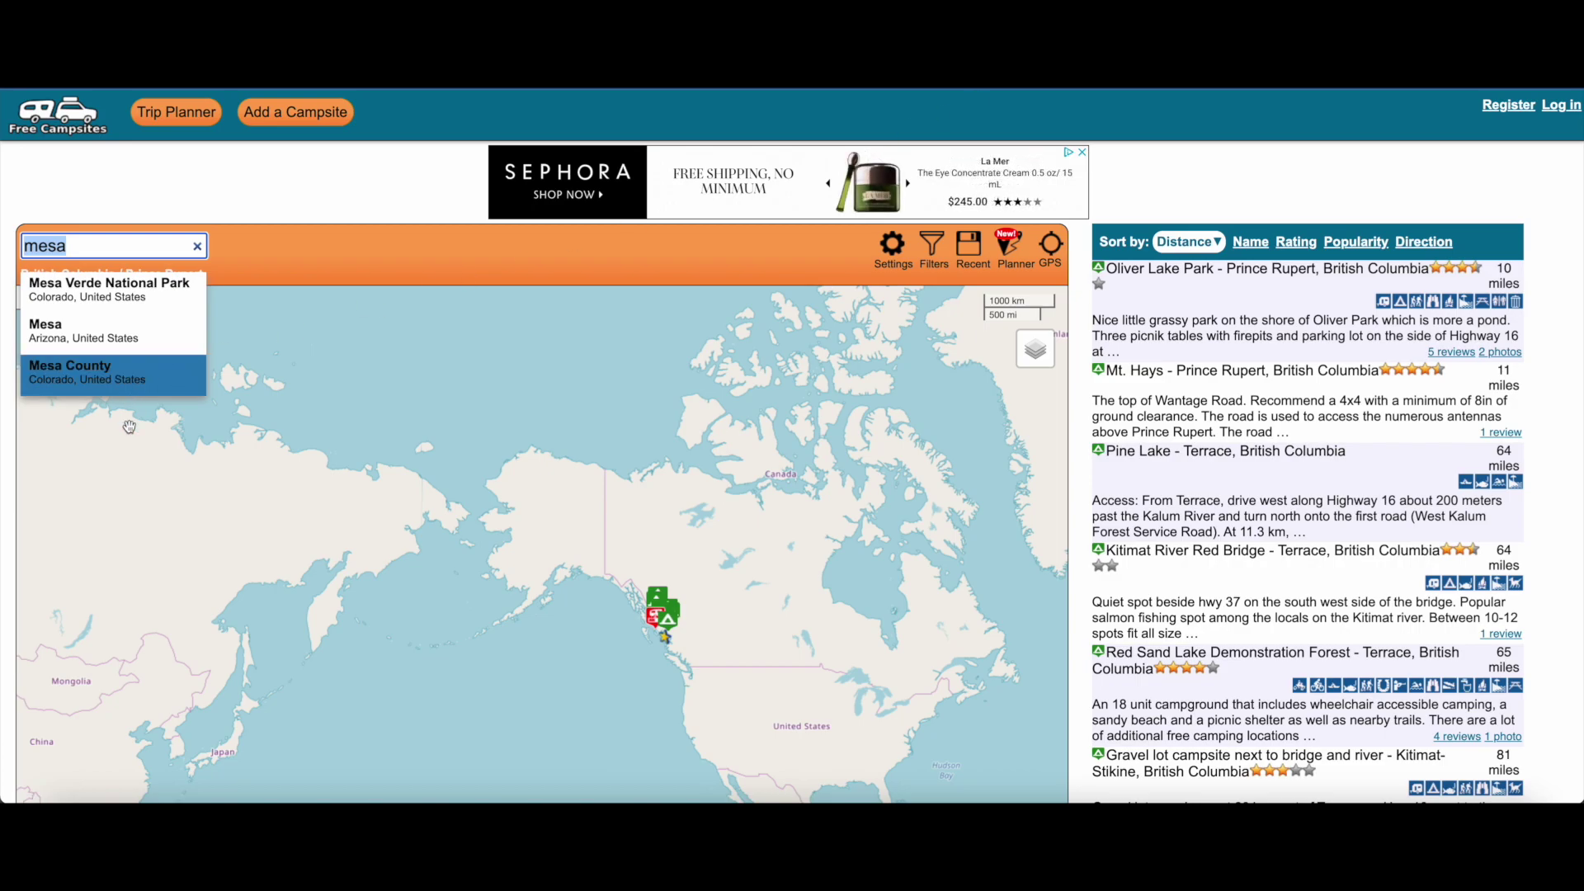
On the Free Campsites website, look up Mesa Verde National Park and open the "BLM land at Mesa Verde National Park" listing
left_click(124, 291)
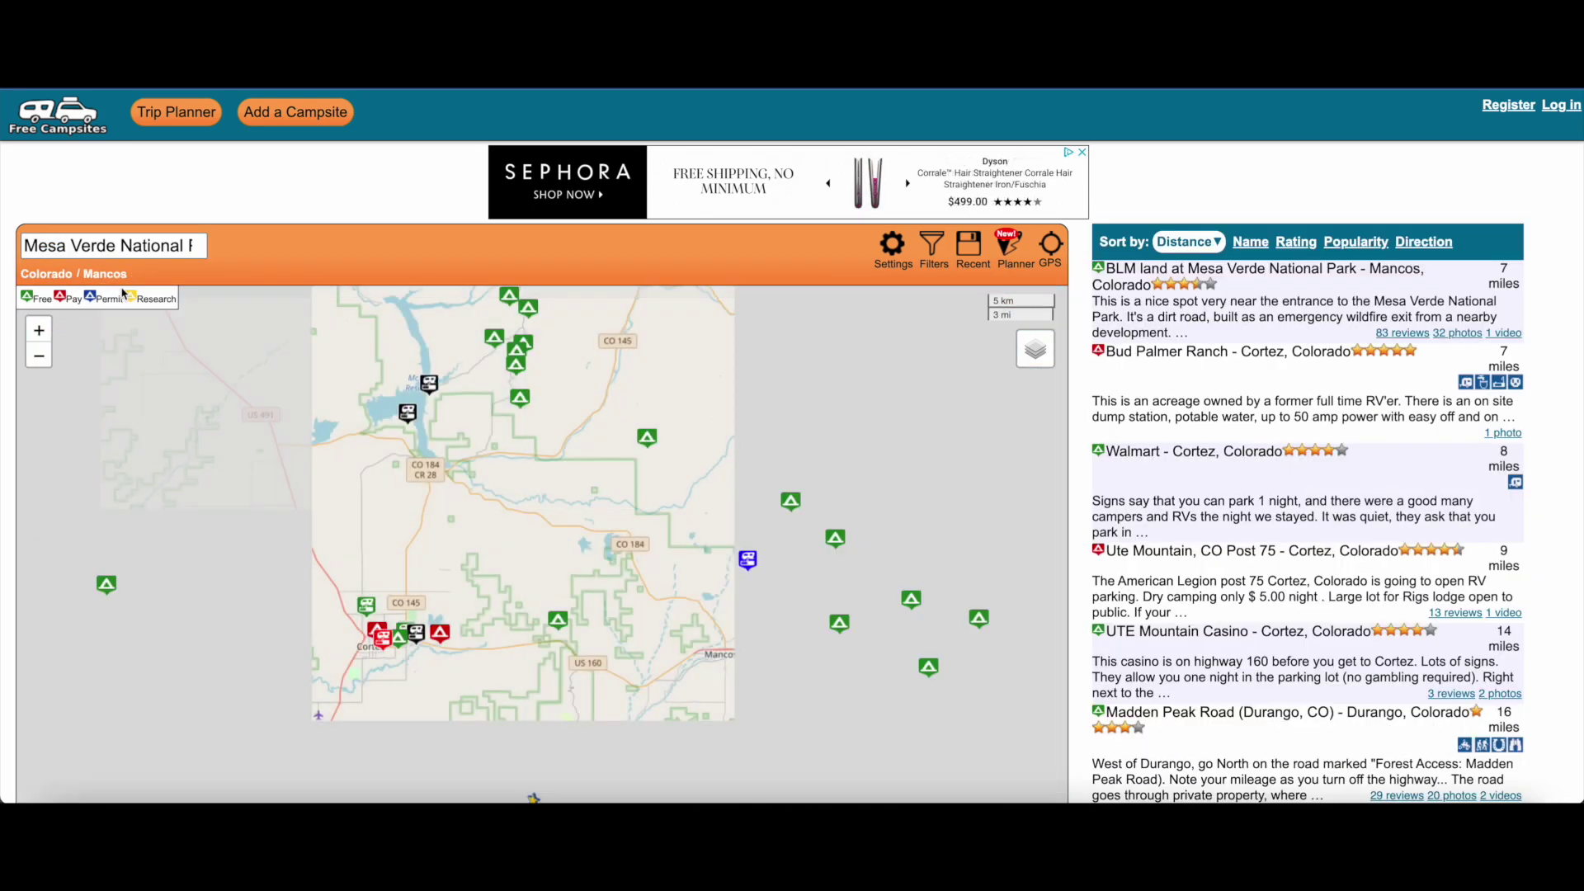
left_click(559, 620)
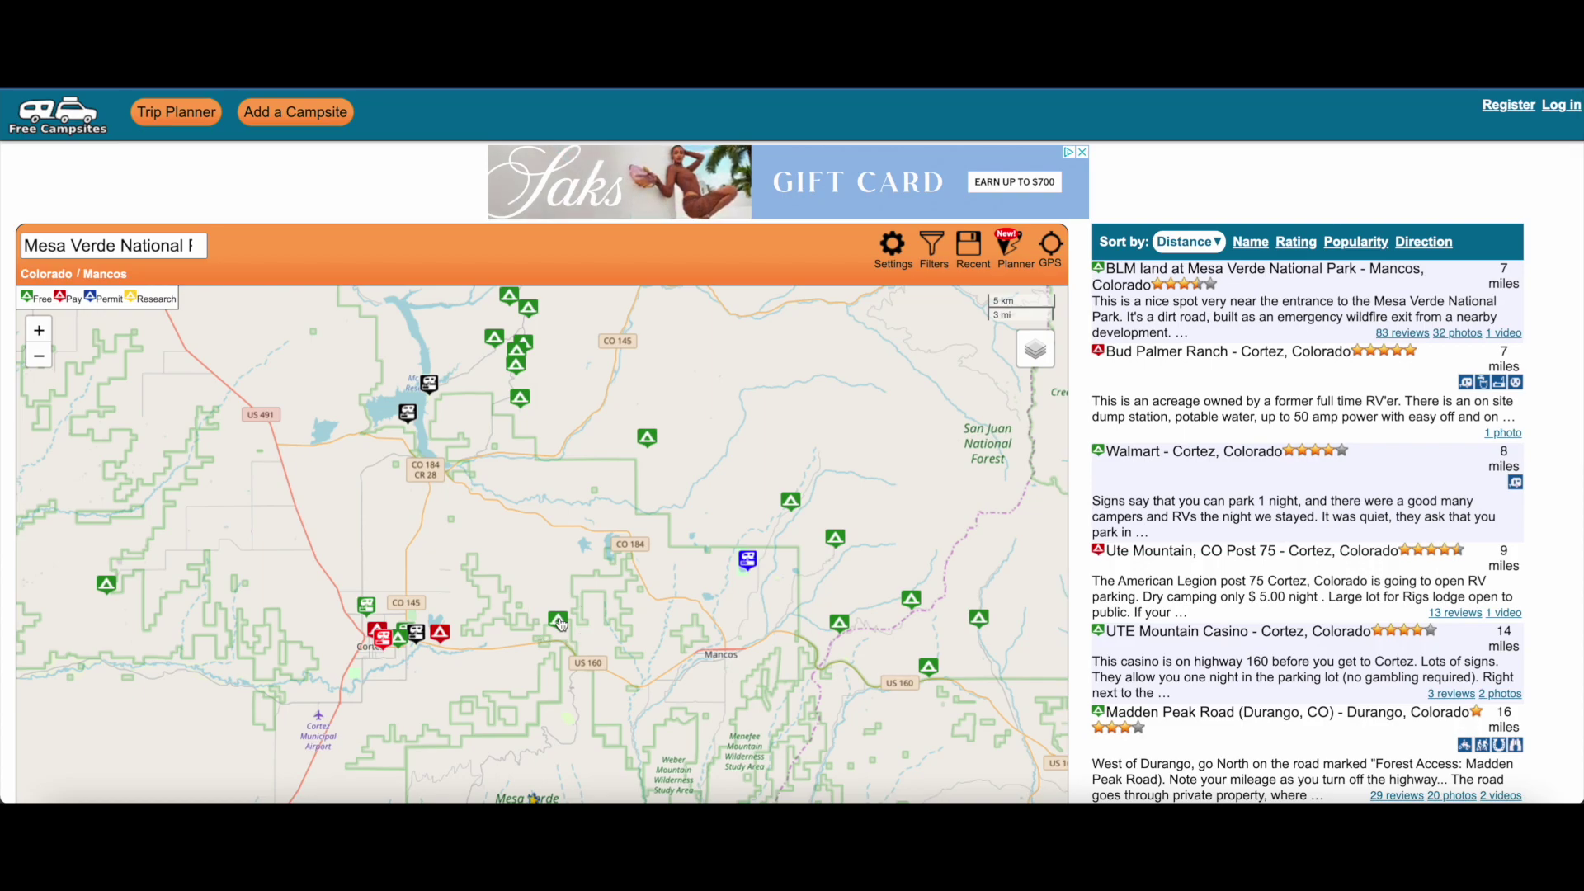
left_click(560, 622)
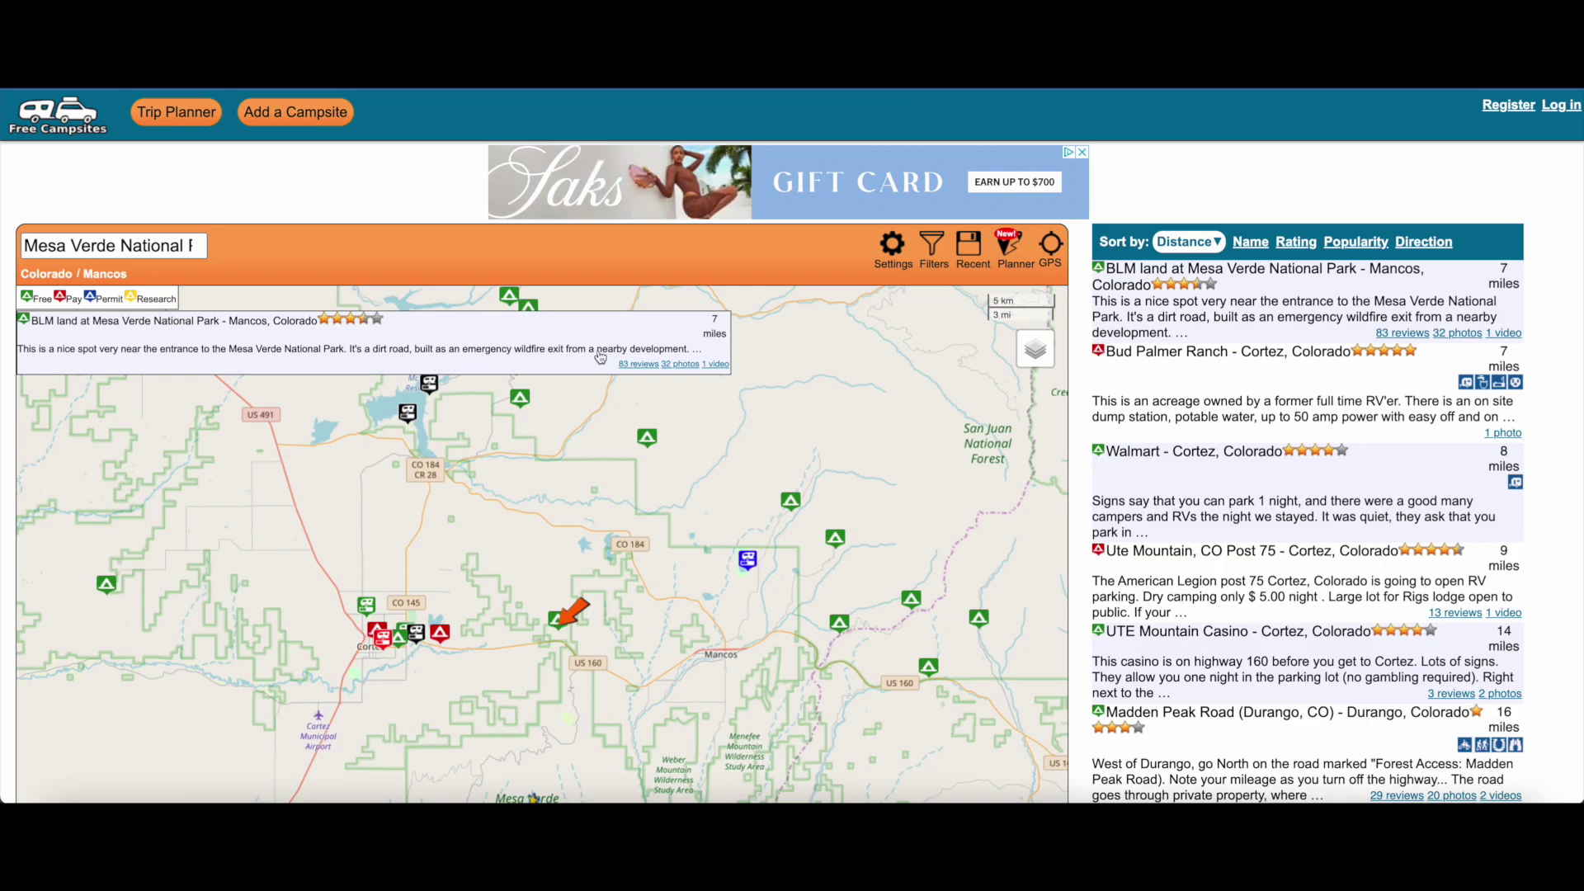
left_click(673, 351)
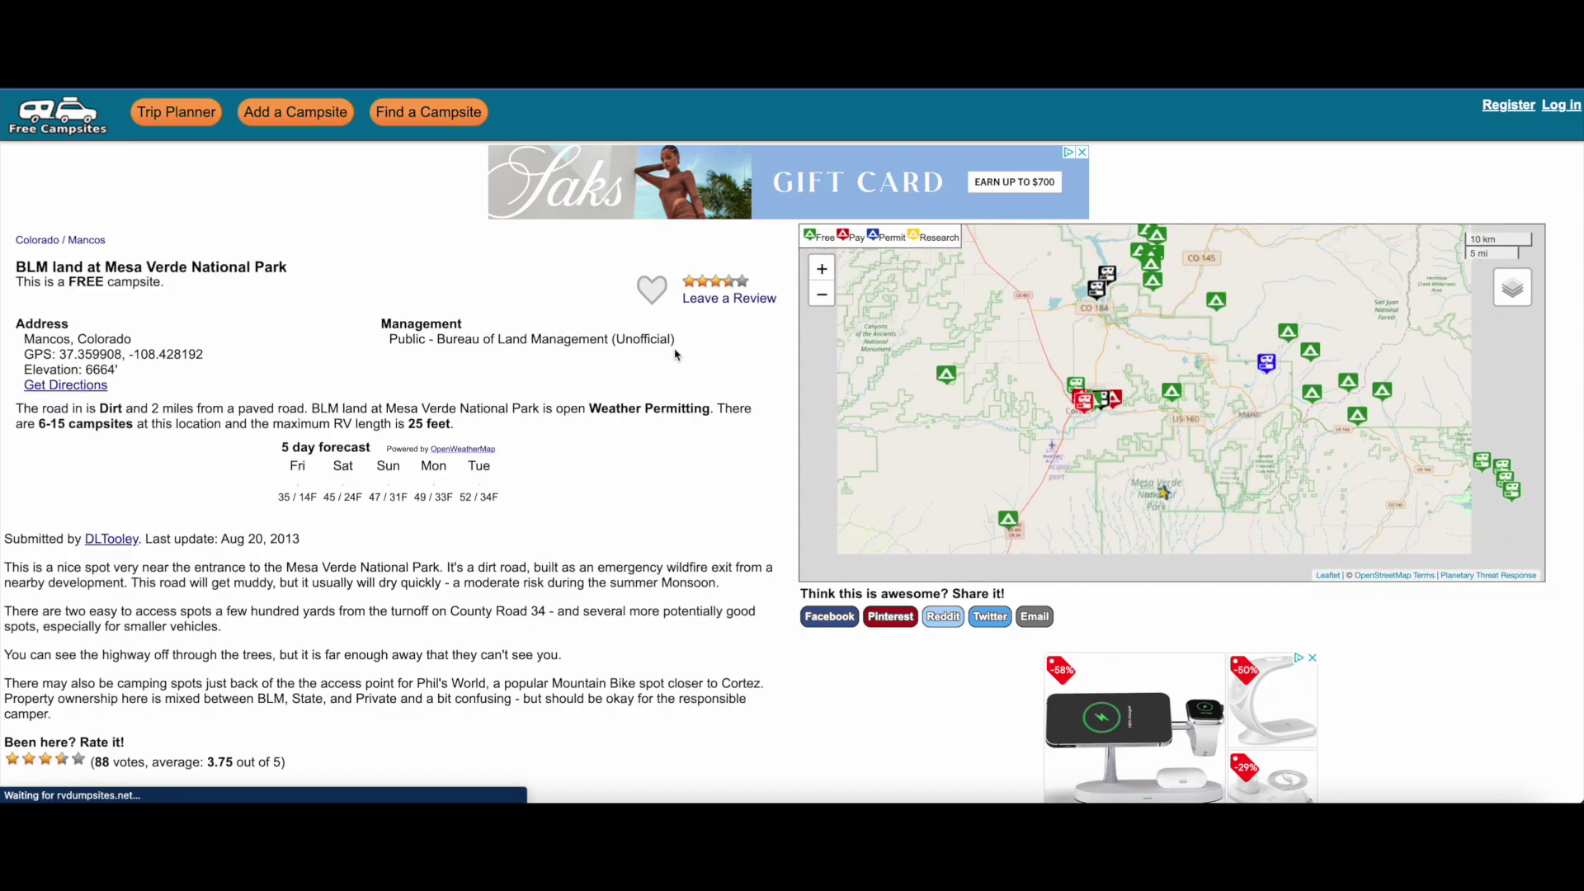
Examine the BLM campsite's road access, RV length limit, description, cellular availability and photos
scroll(648, 514, "down", 2)
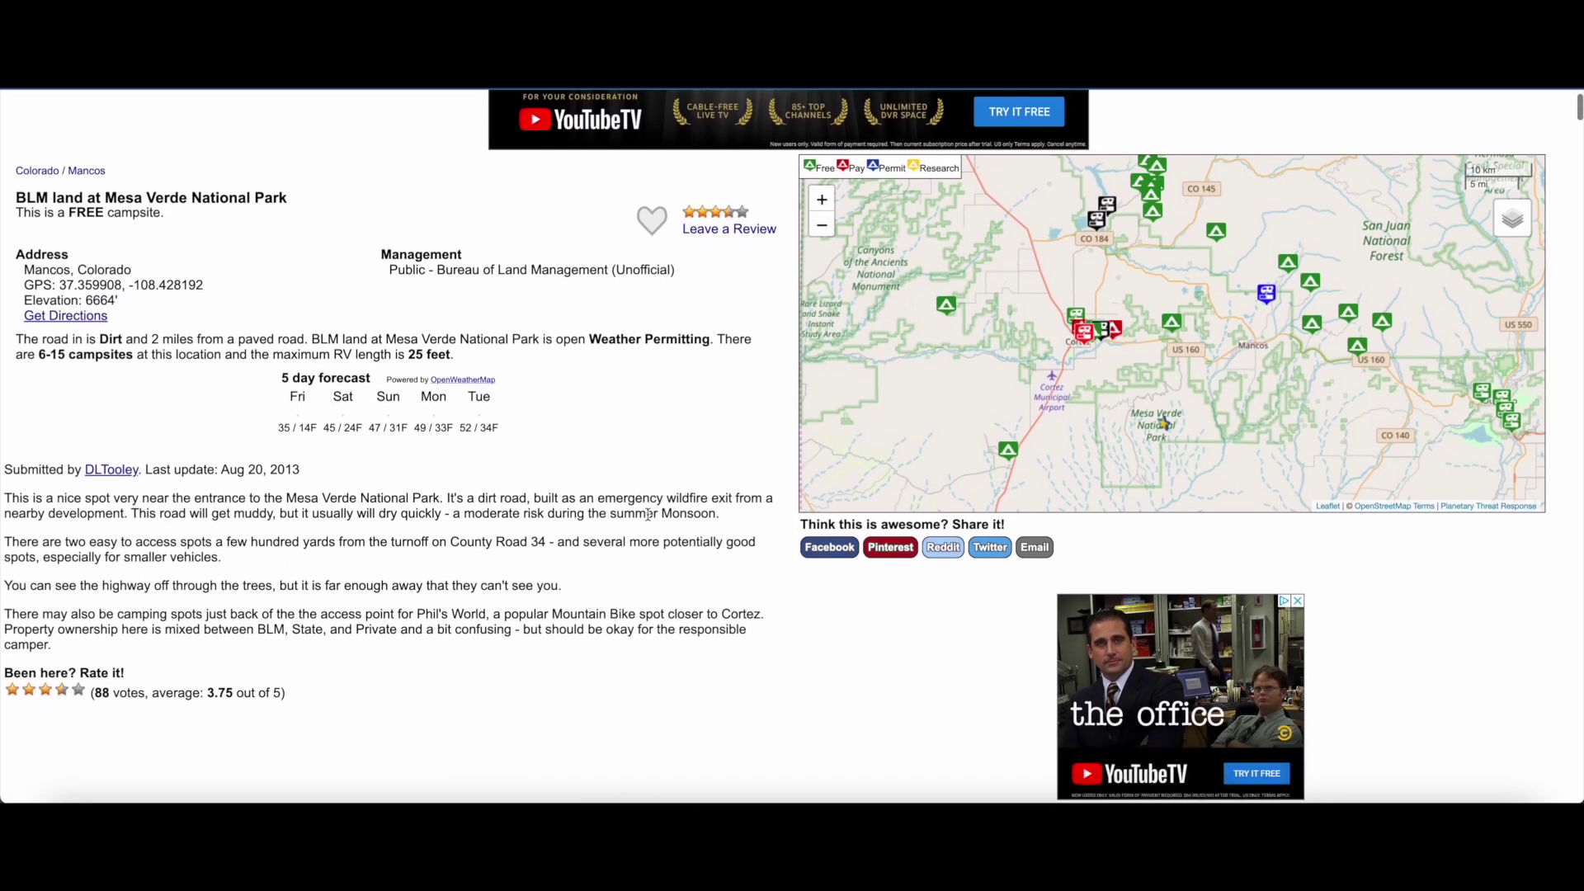
scroll(649, 514, "down", 2)
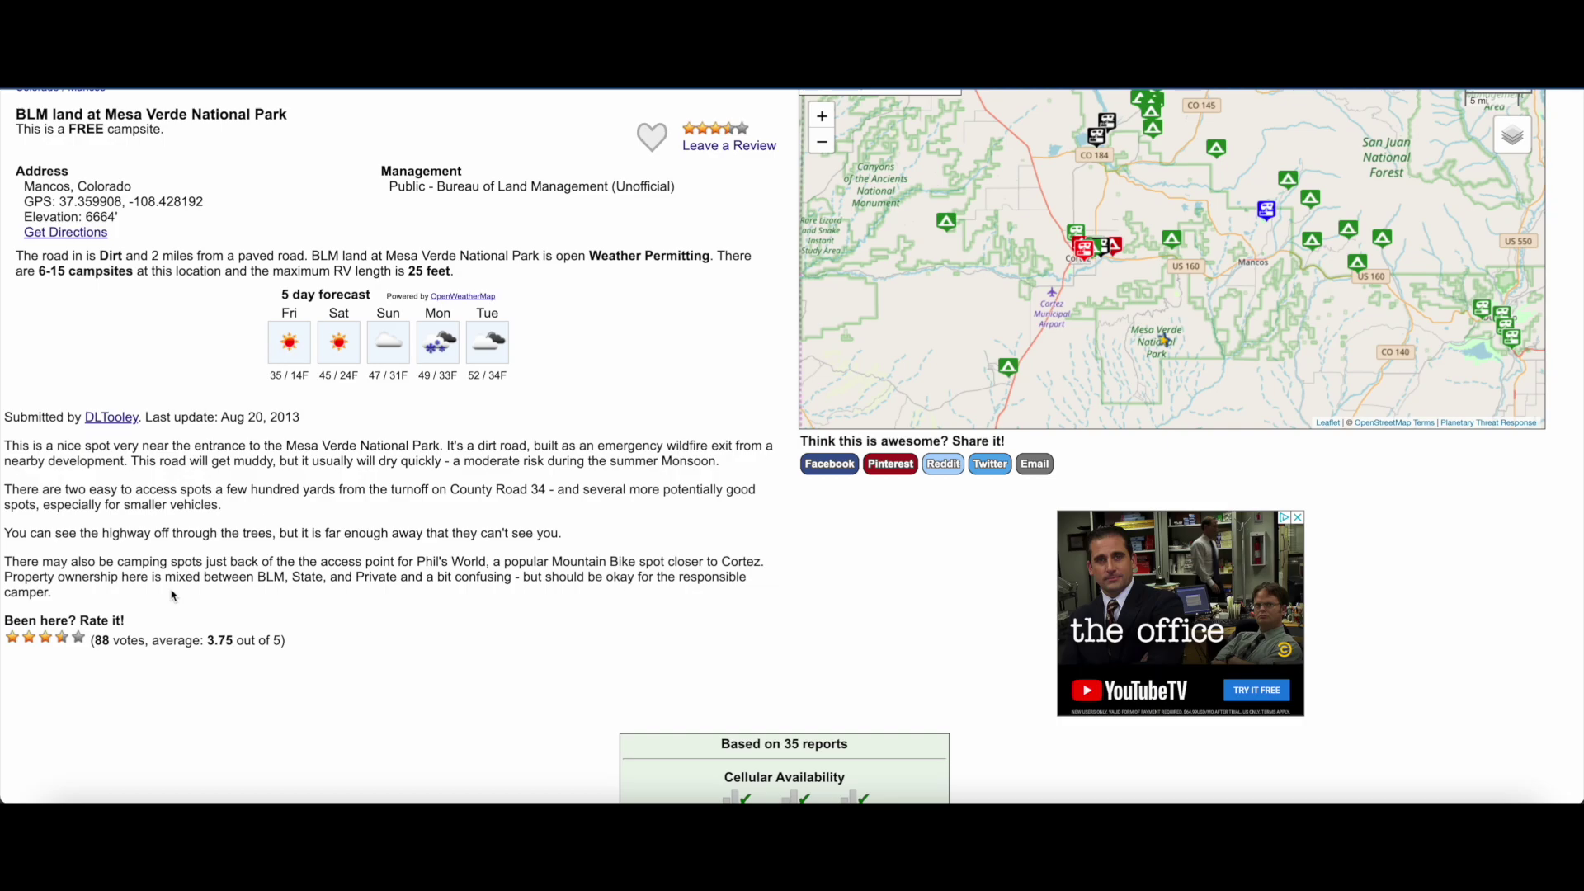
scroll(173, 594, "down", 3)
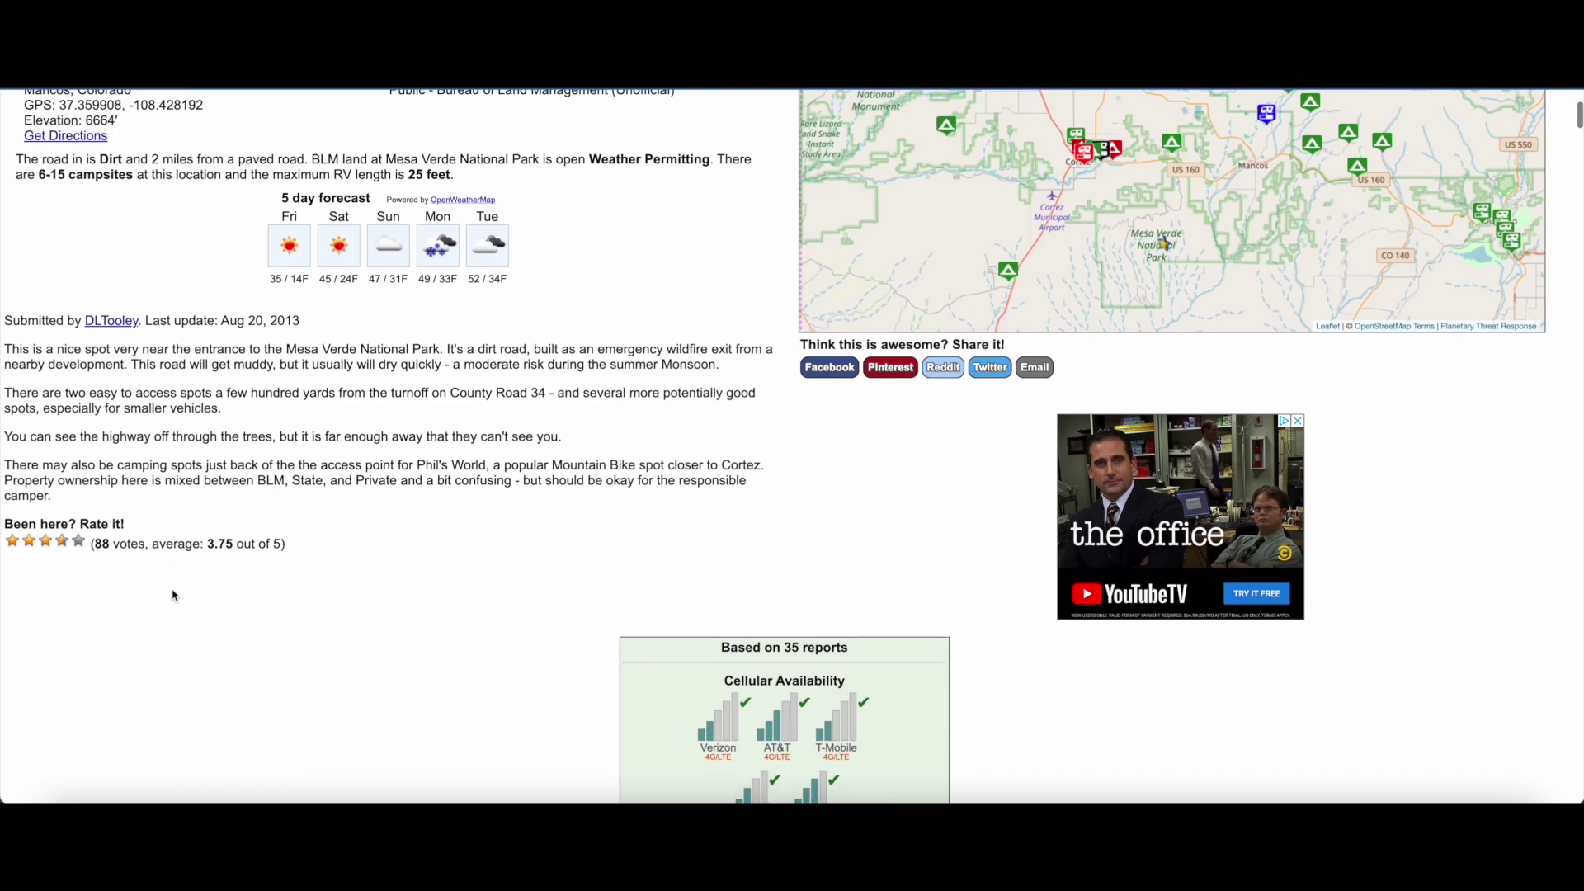
scroll(173, 595, "down", 5)
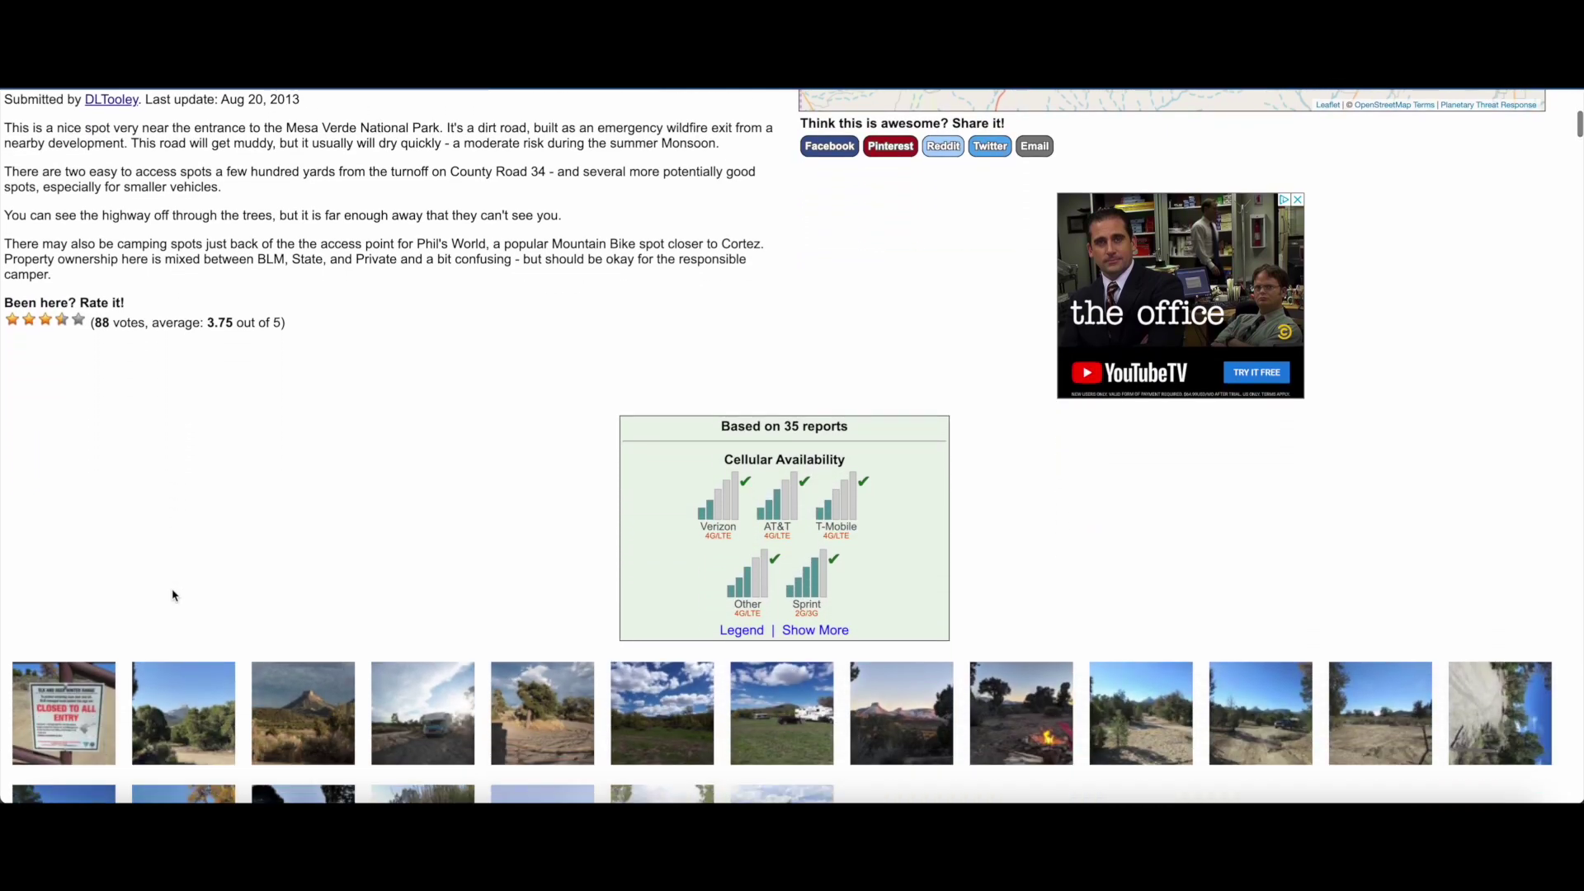
scroll(174, 594, "up", 10)
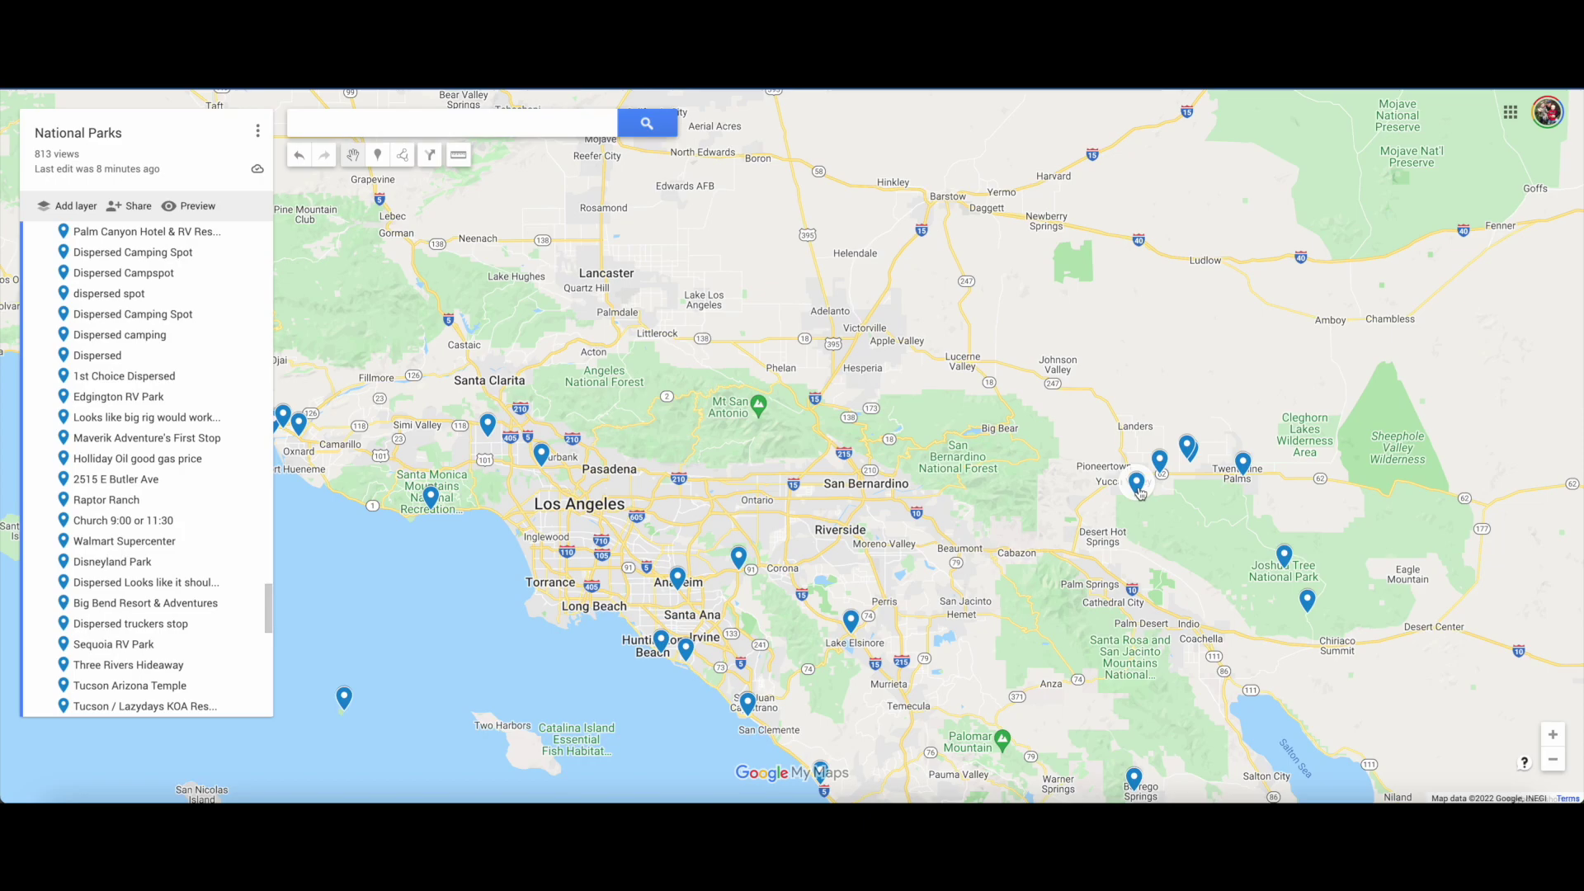
Switch to Google My Maps and check the pins for Black Rock Nature Center, Joshua Tree National Park, Cottonwood Visitor Center and Oasis Visitor Center
left_click(1138, 489)
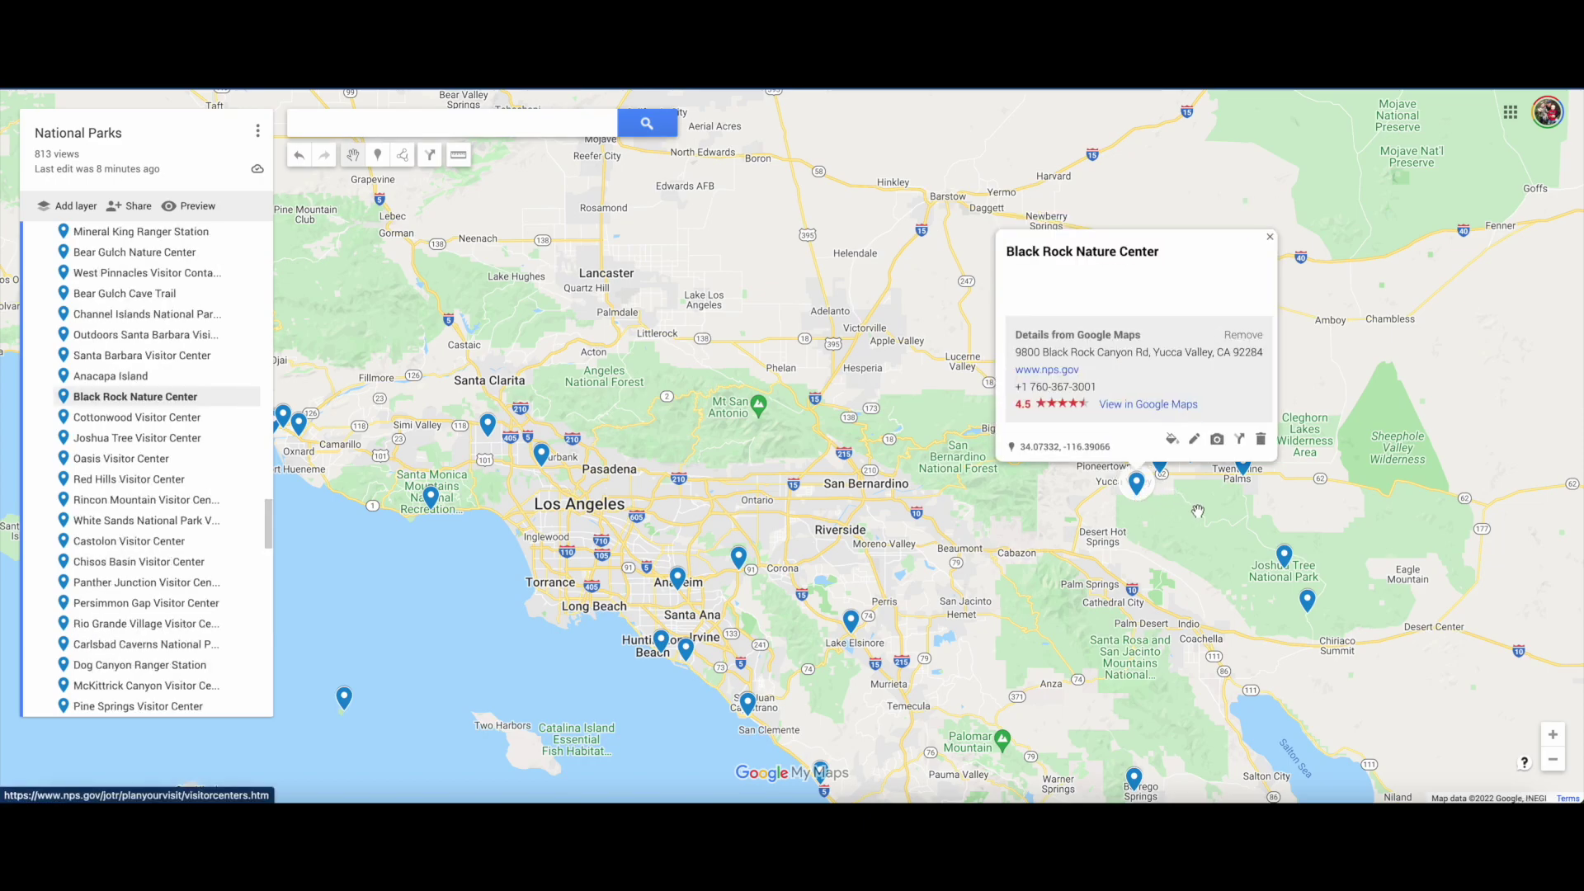
left_click_drag(1198, 512, 1086, 517)
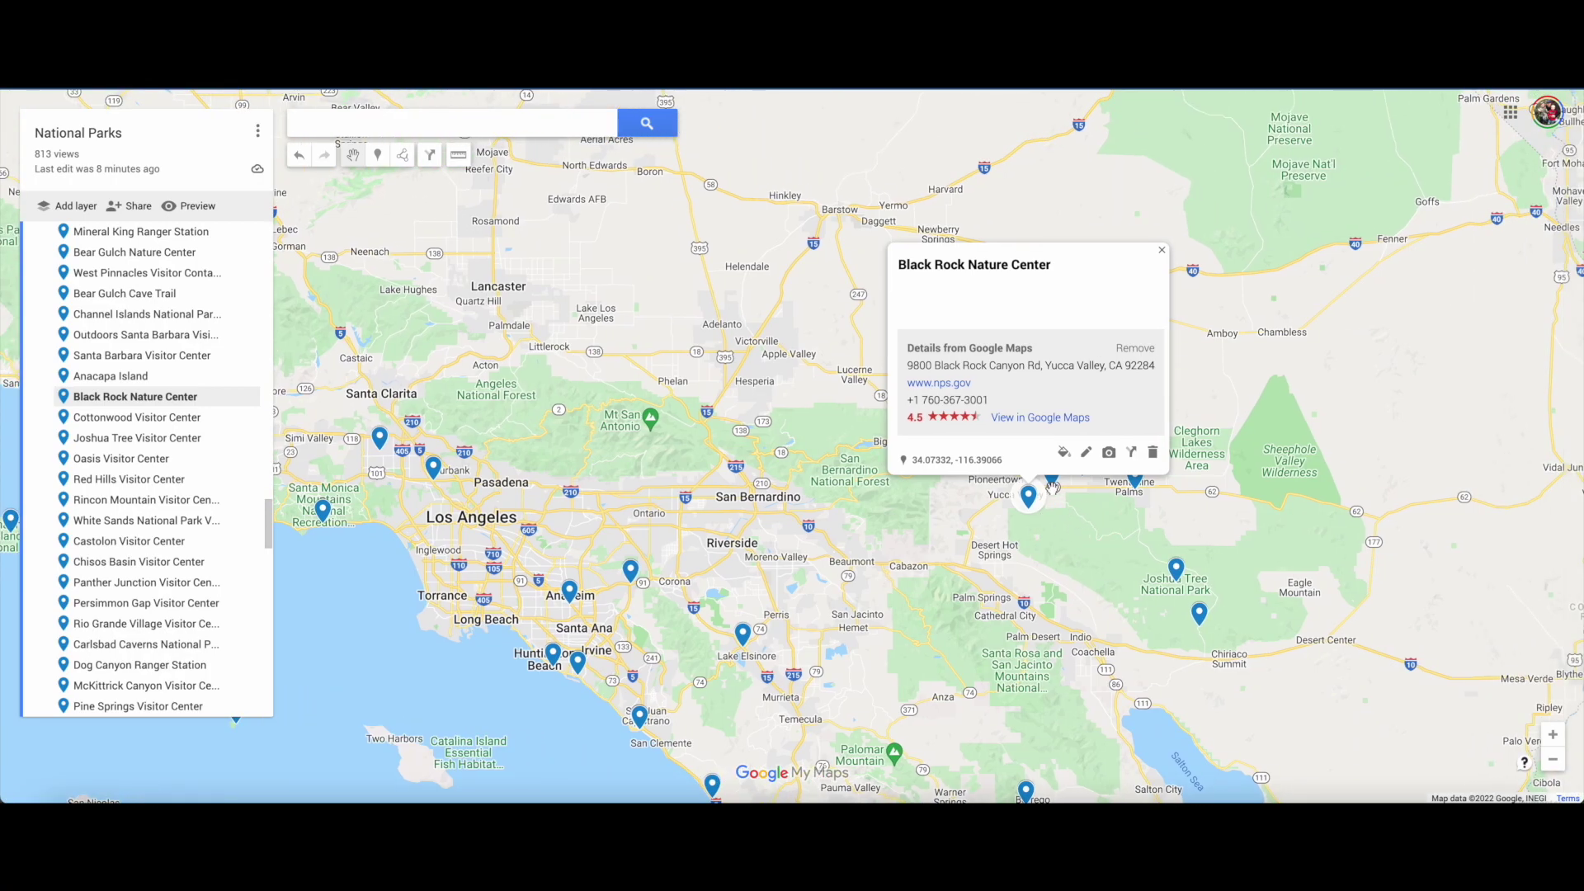
left_click(1177, 570)
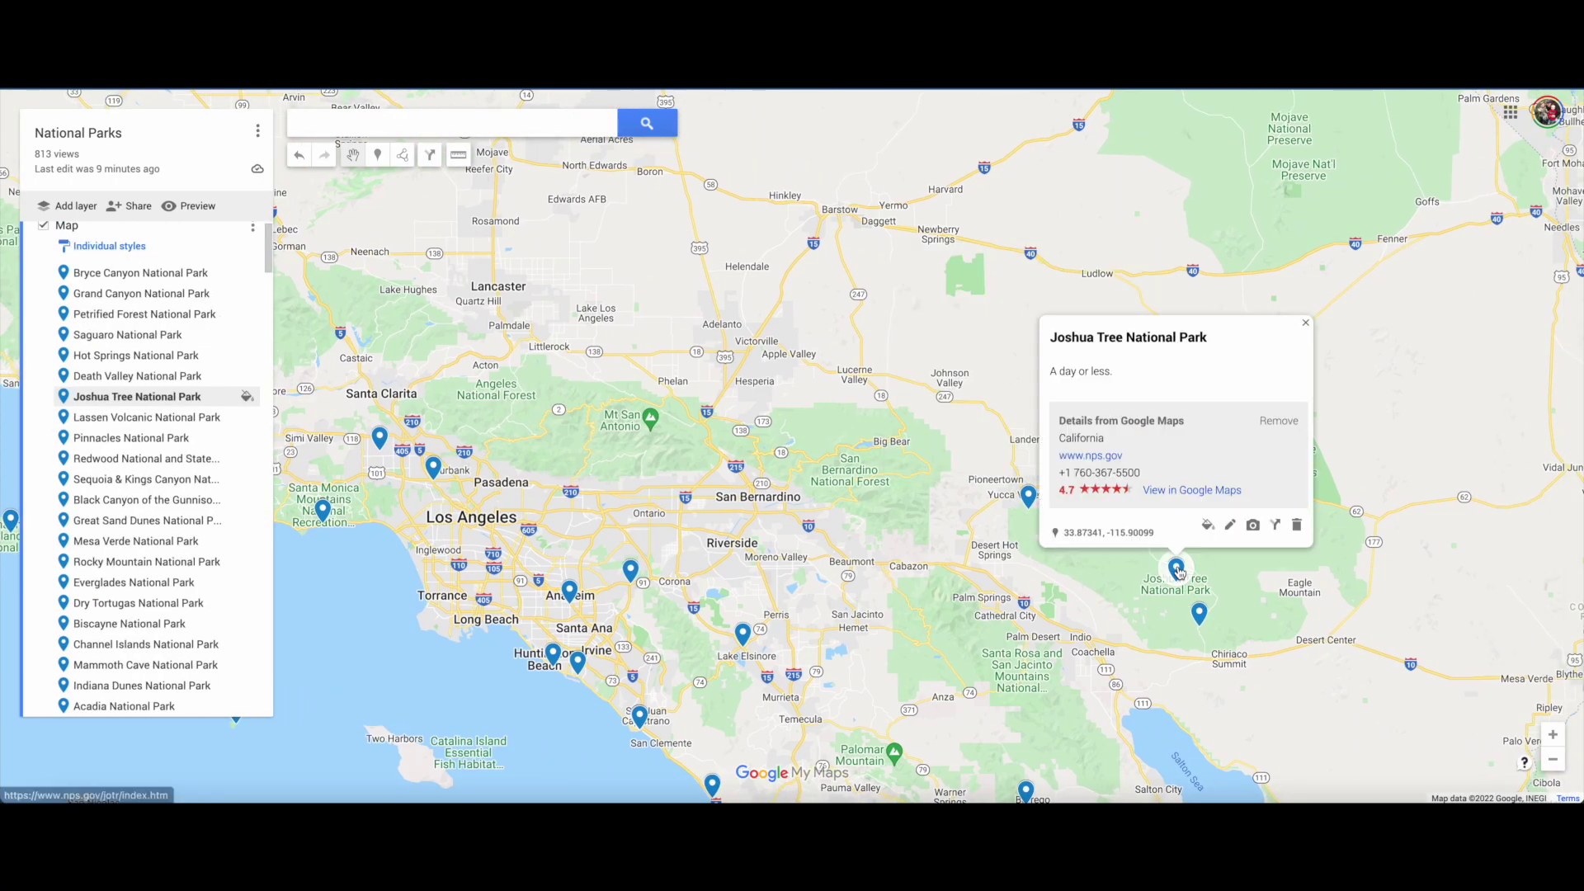
left_click(1199, 622)
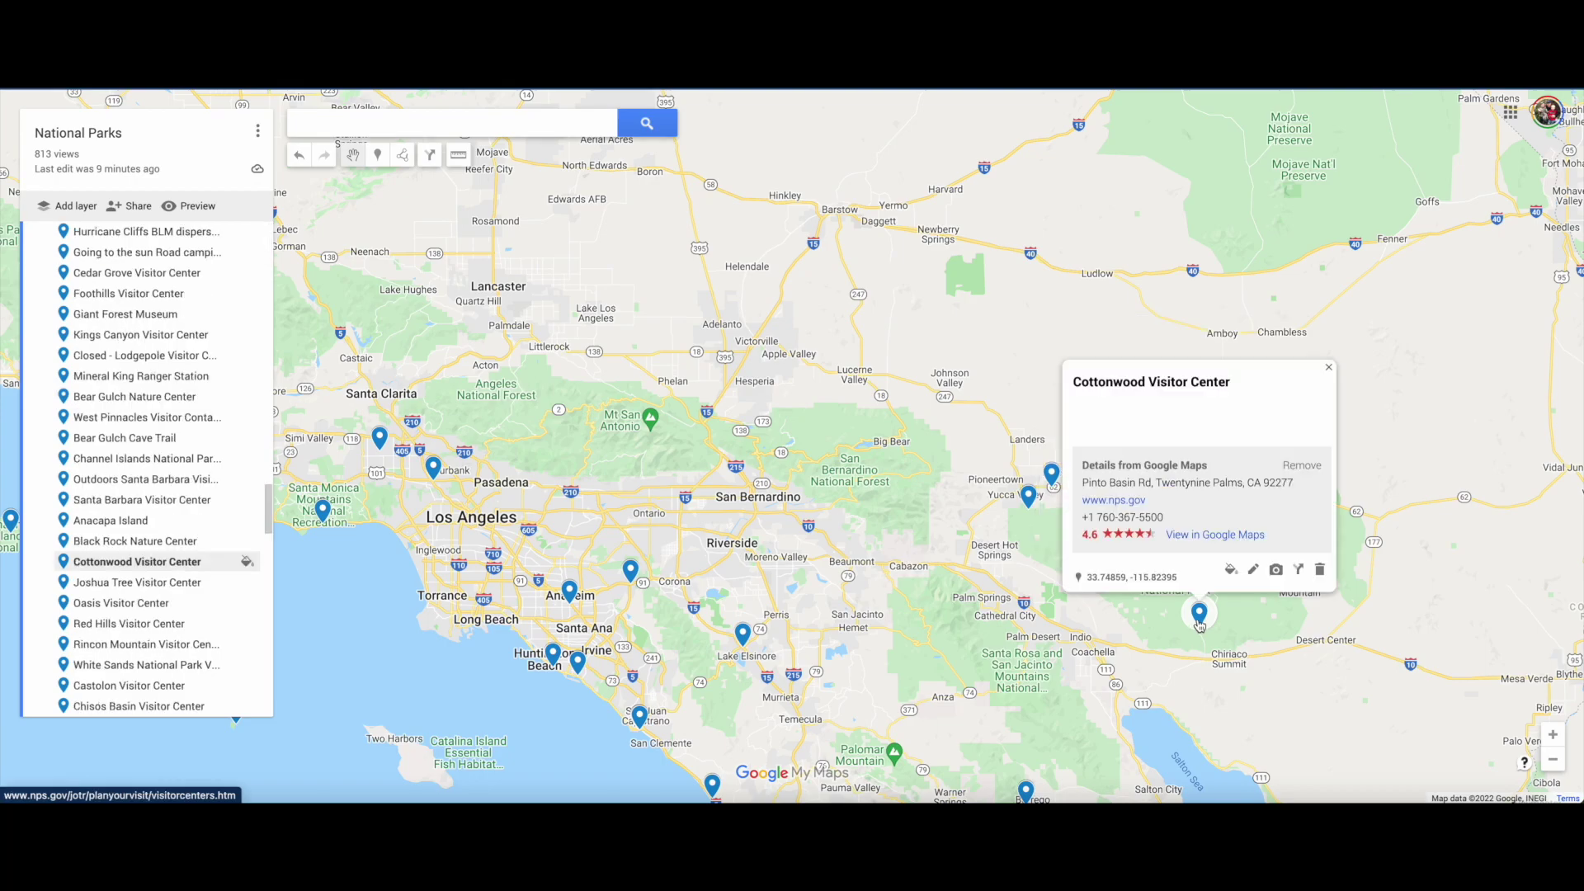
left_click(1165, 691)
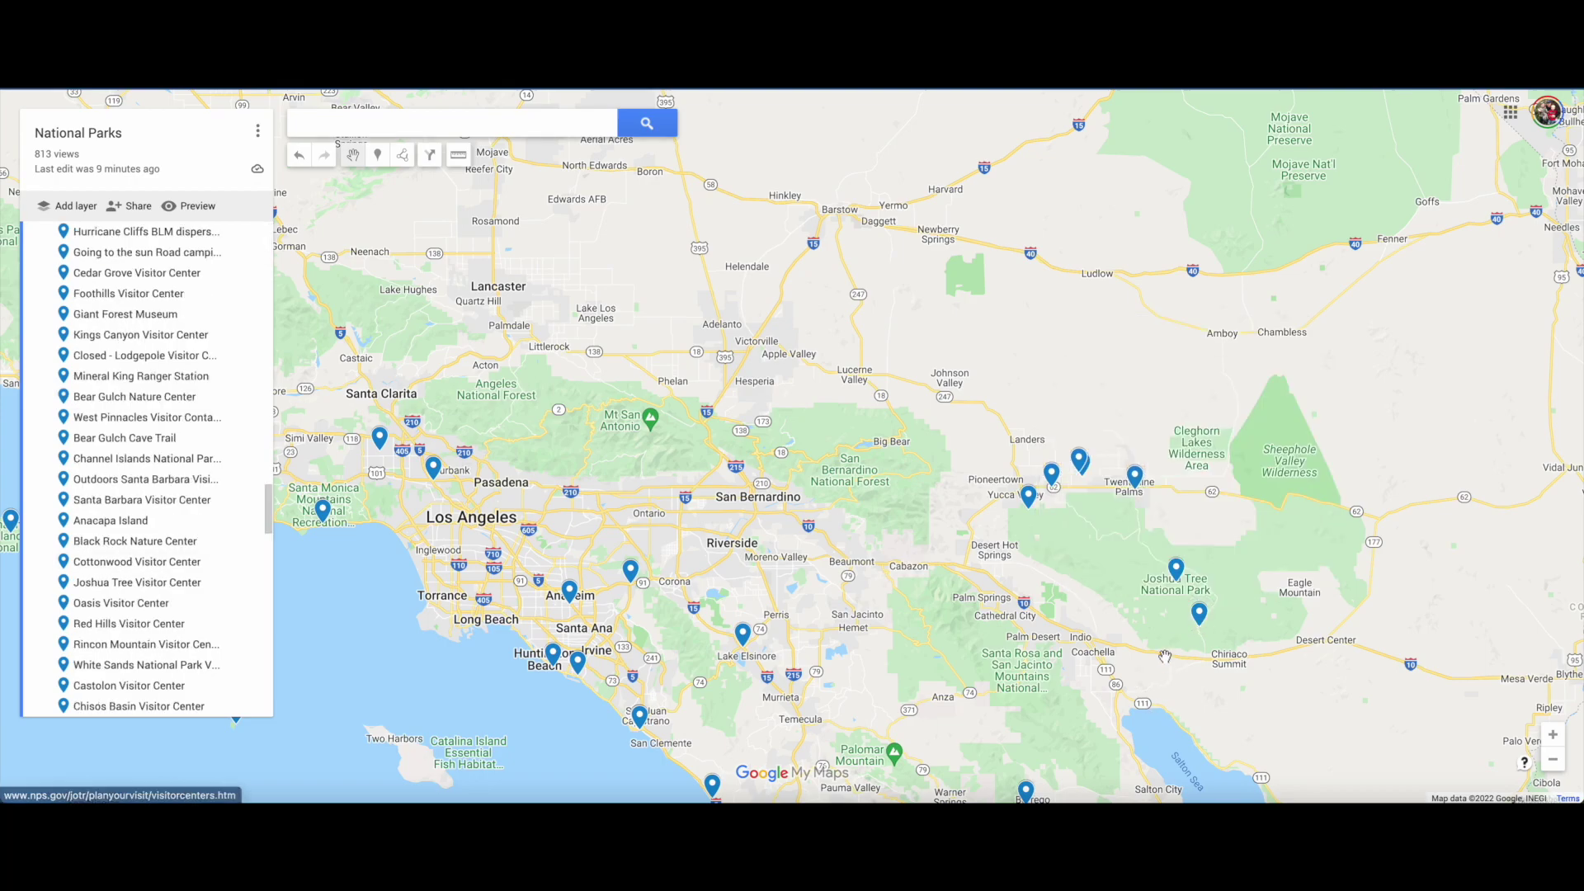
left_click(1135, 475)
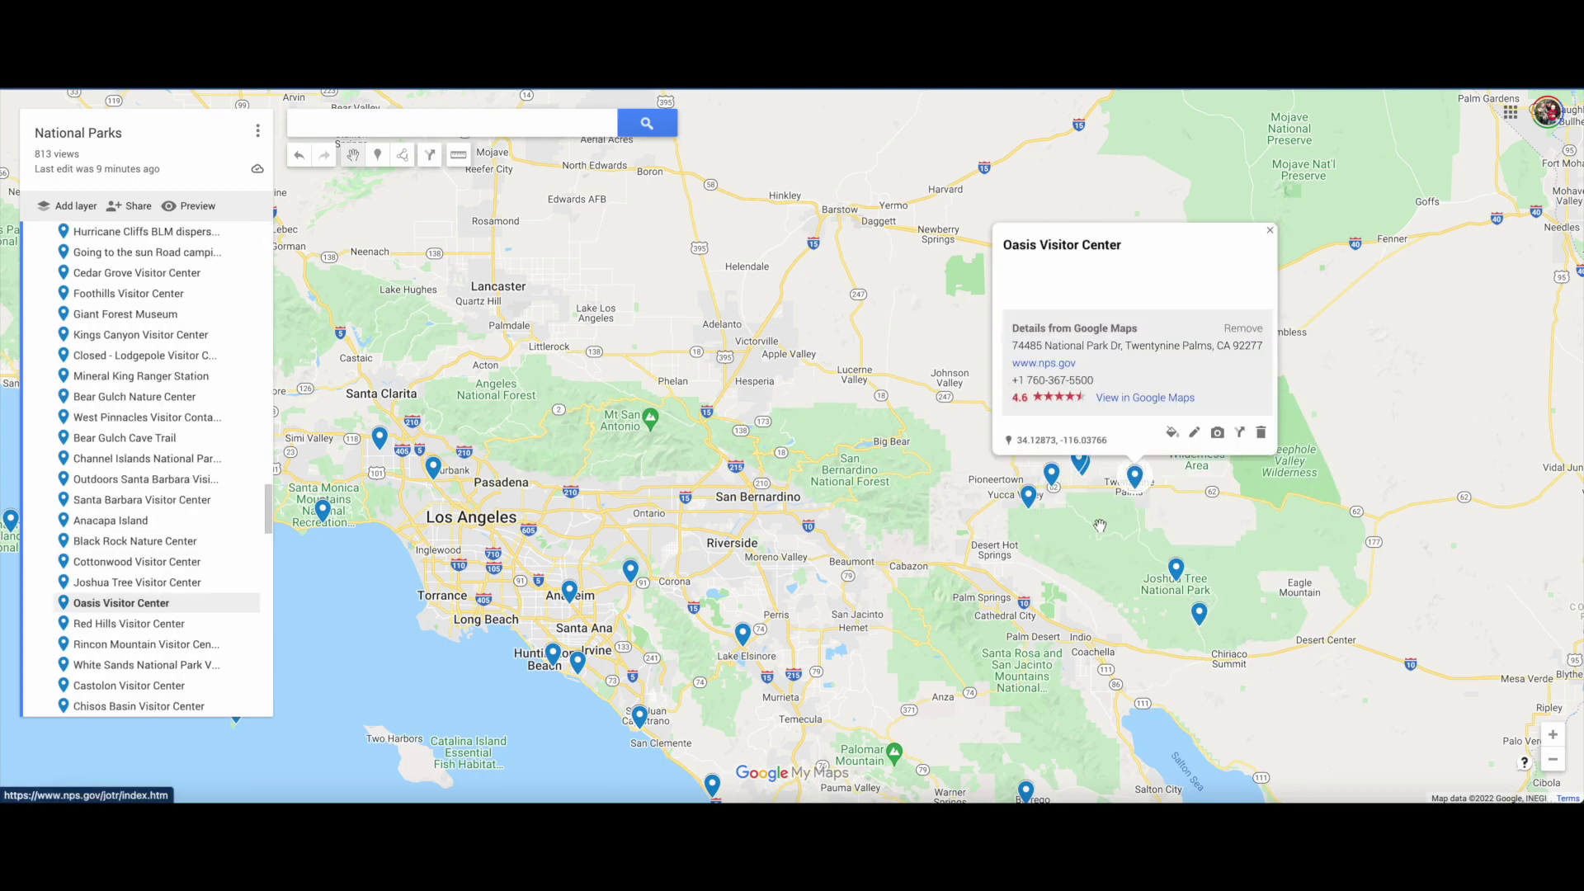
Open the "Dispersed Looks like it should work" pin near Joshua Tree and follow its saved link to The Dyrt
scroll(1099, 526, "up", 2)
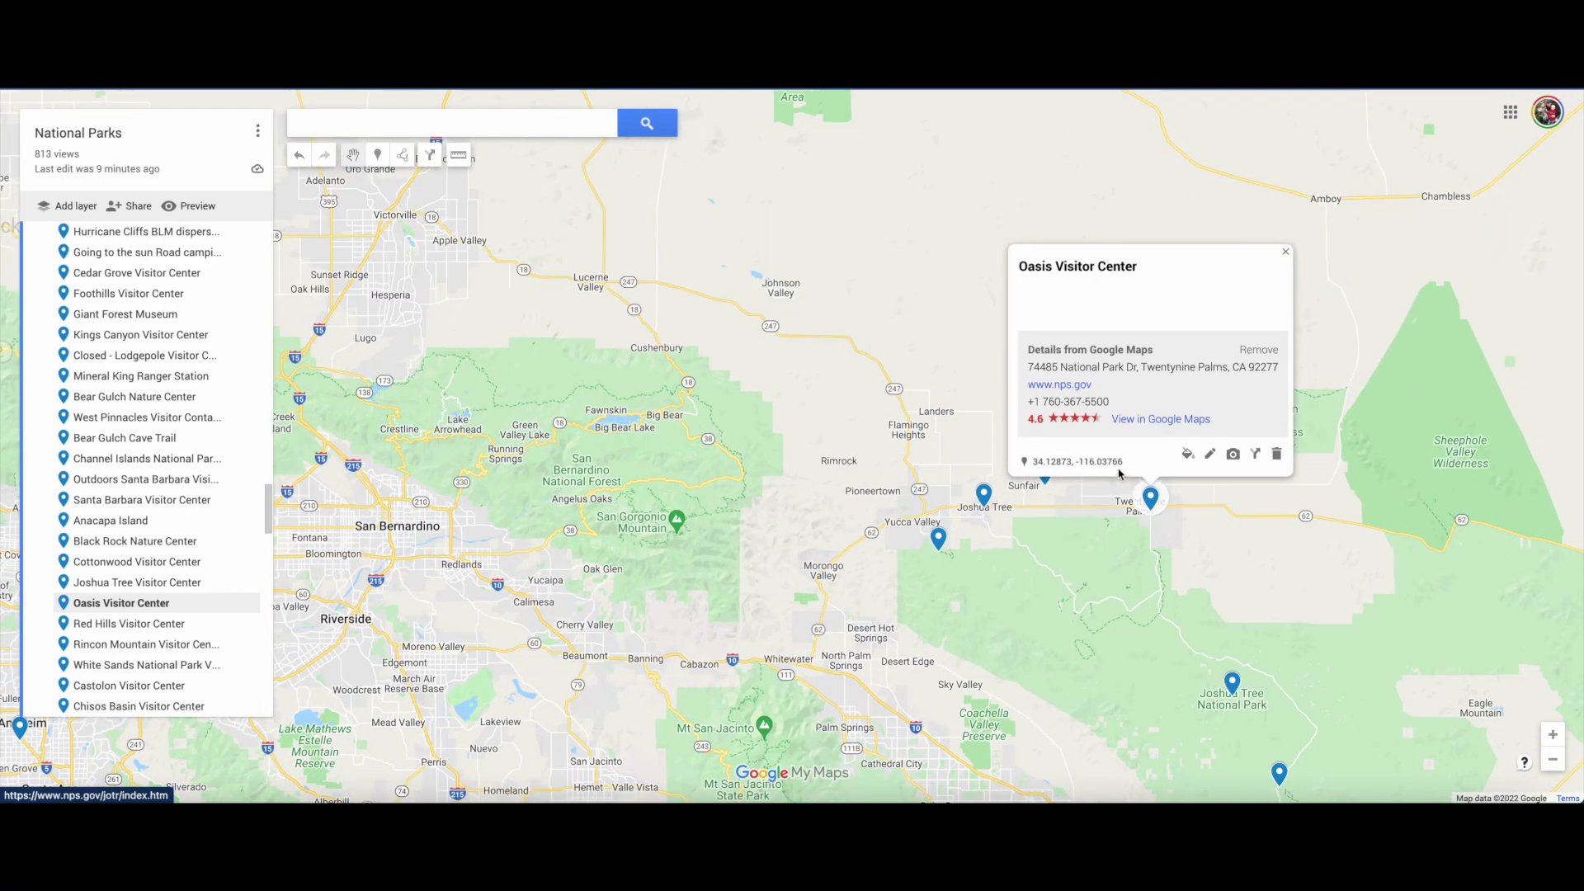
left_click(1063, 542)
left_click(1045, 475)
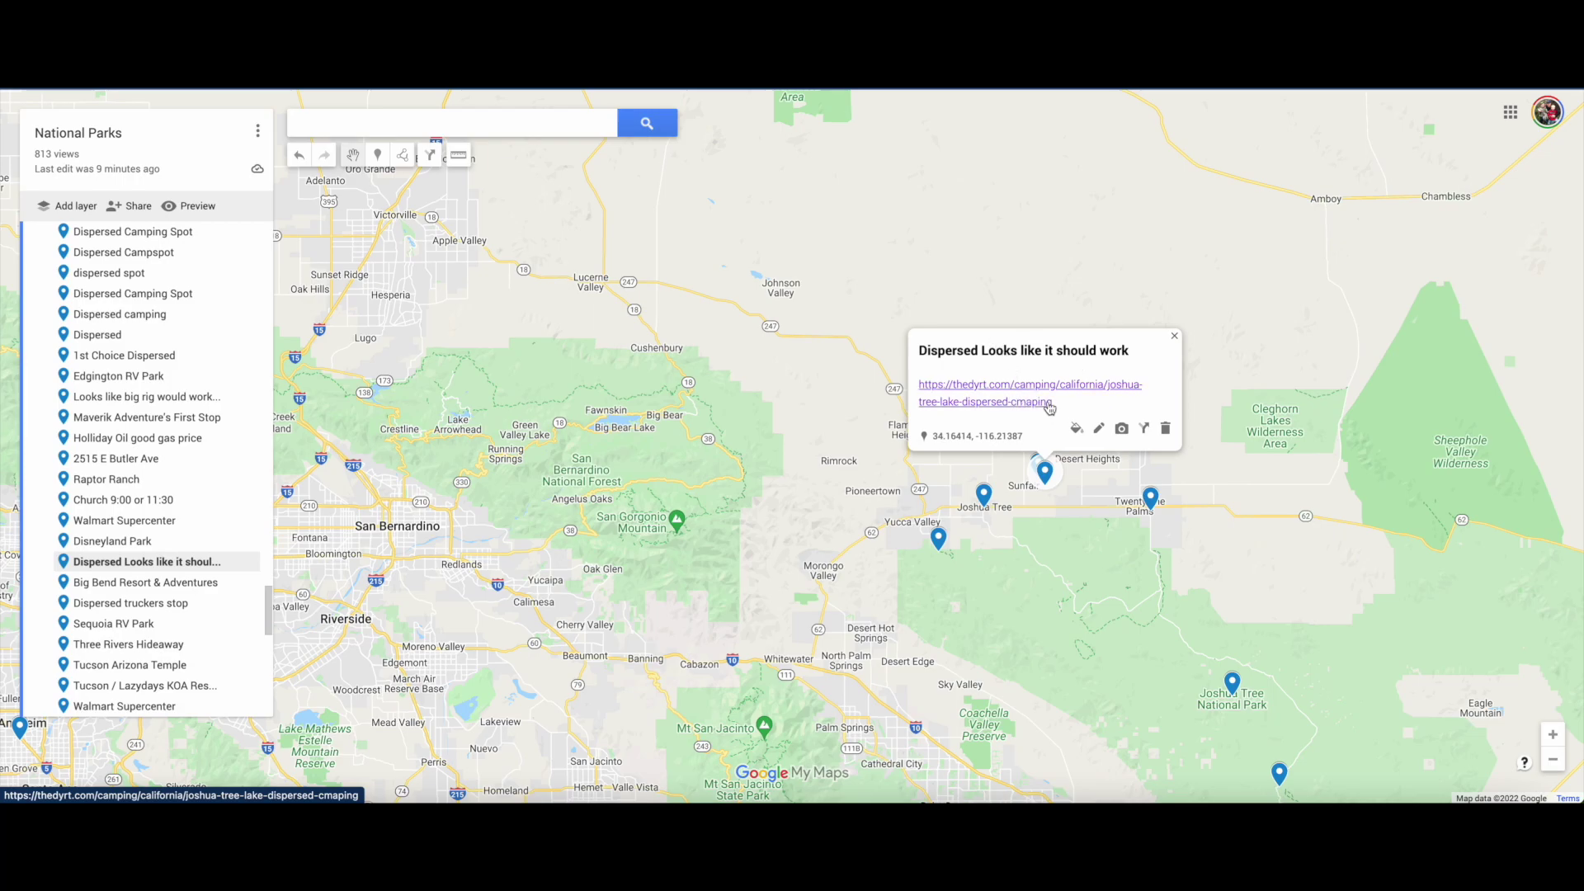
left_click(1017, 405)
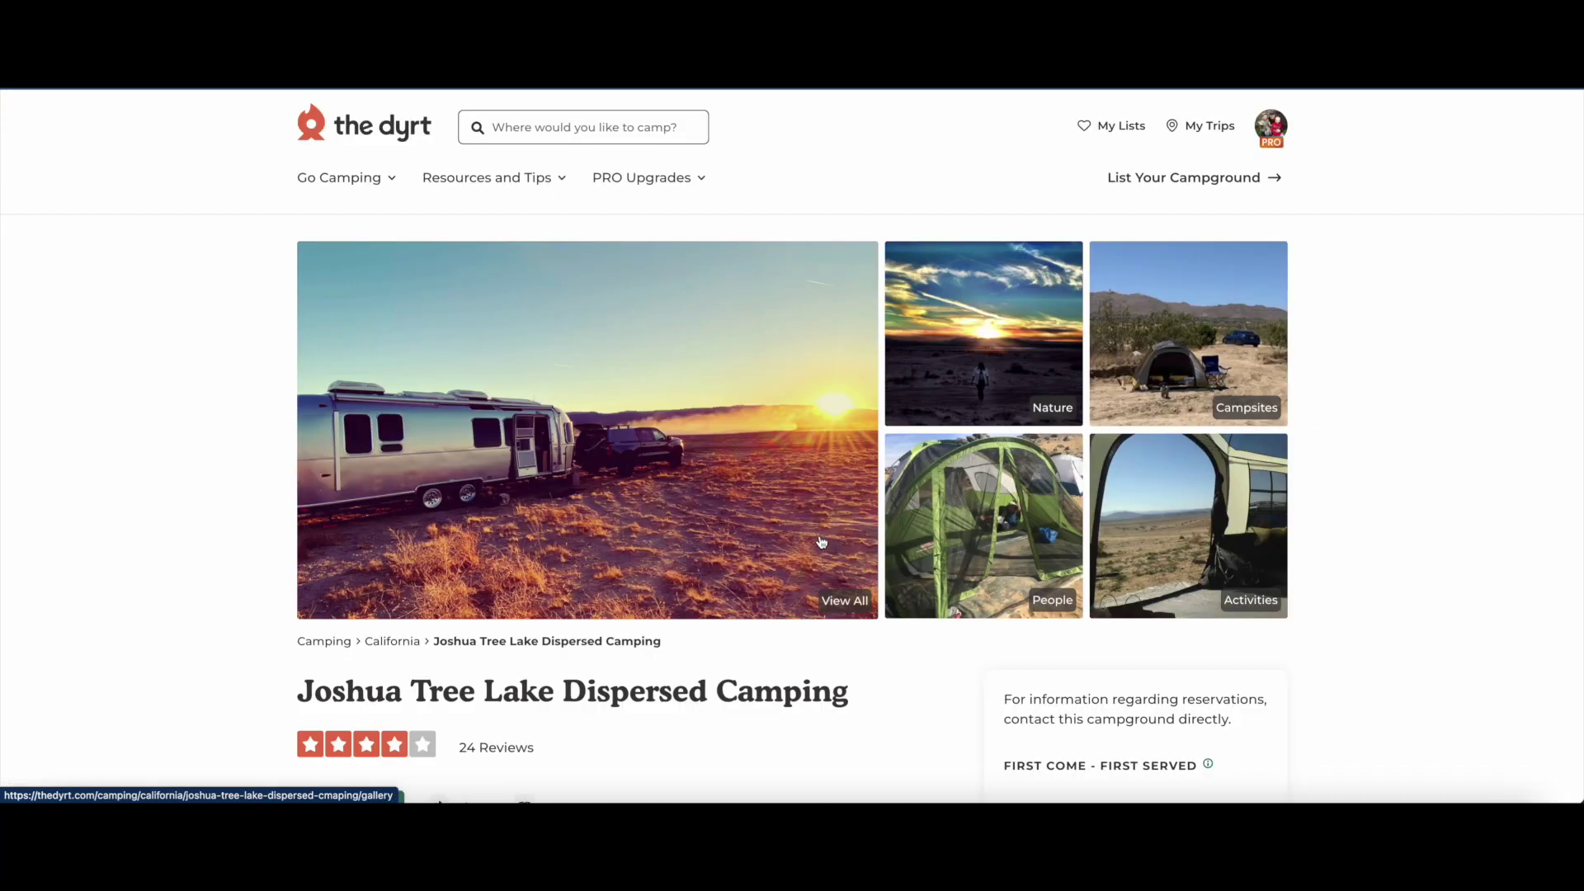
Examine the Joshua Tree Lake Dispersed Camping page for its reservation policy, connectivity and site types
scroll(799, 560, "down", 2)
scroll(798, 561, "down", 2)
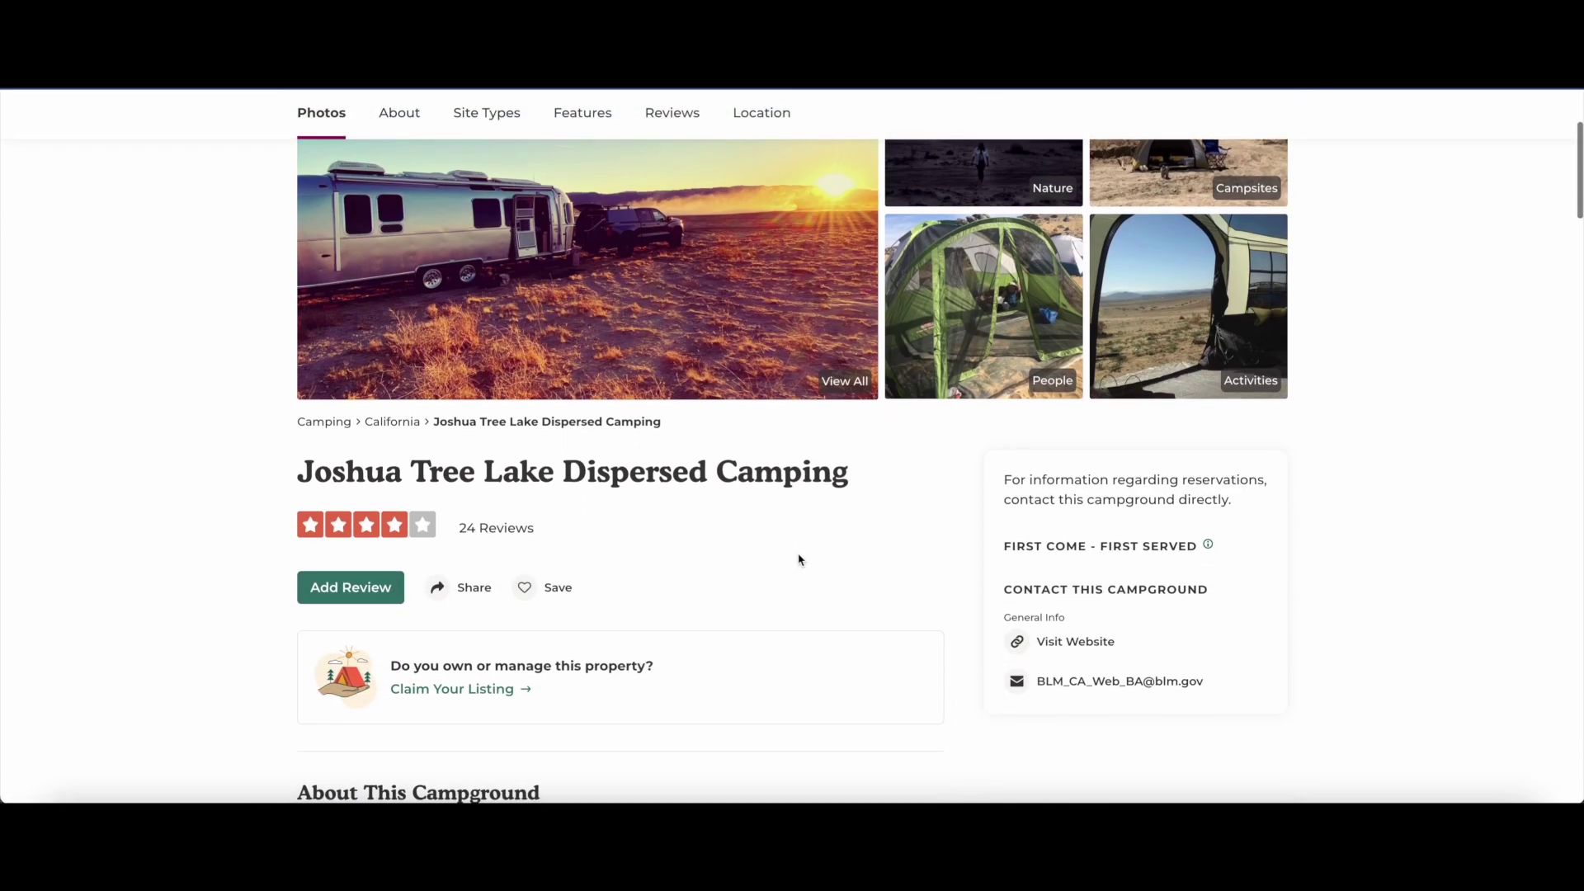
scroll(799, 560, "down", 1)
scroll(798, 560, "down", 7)
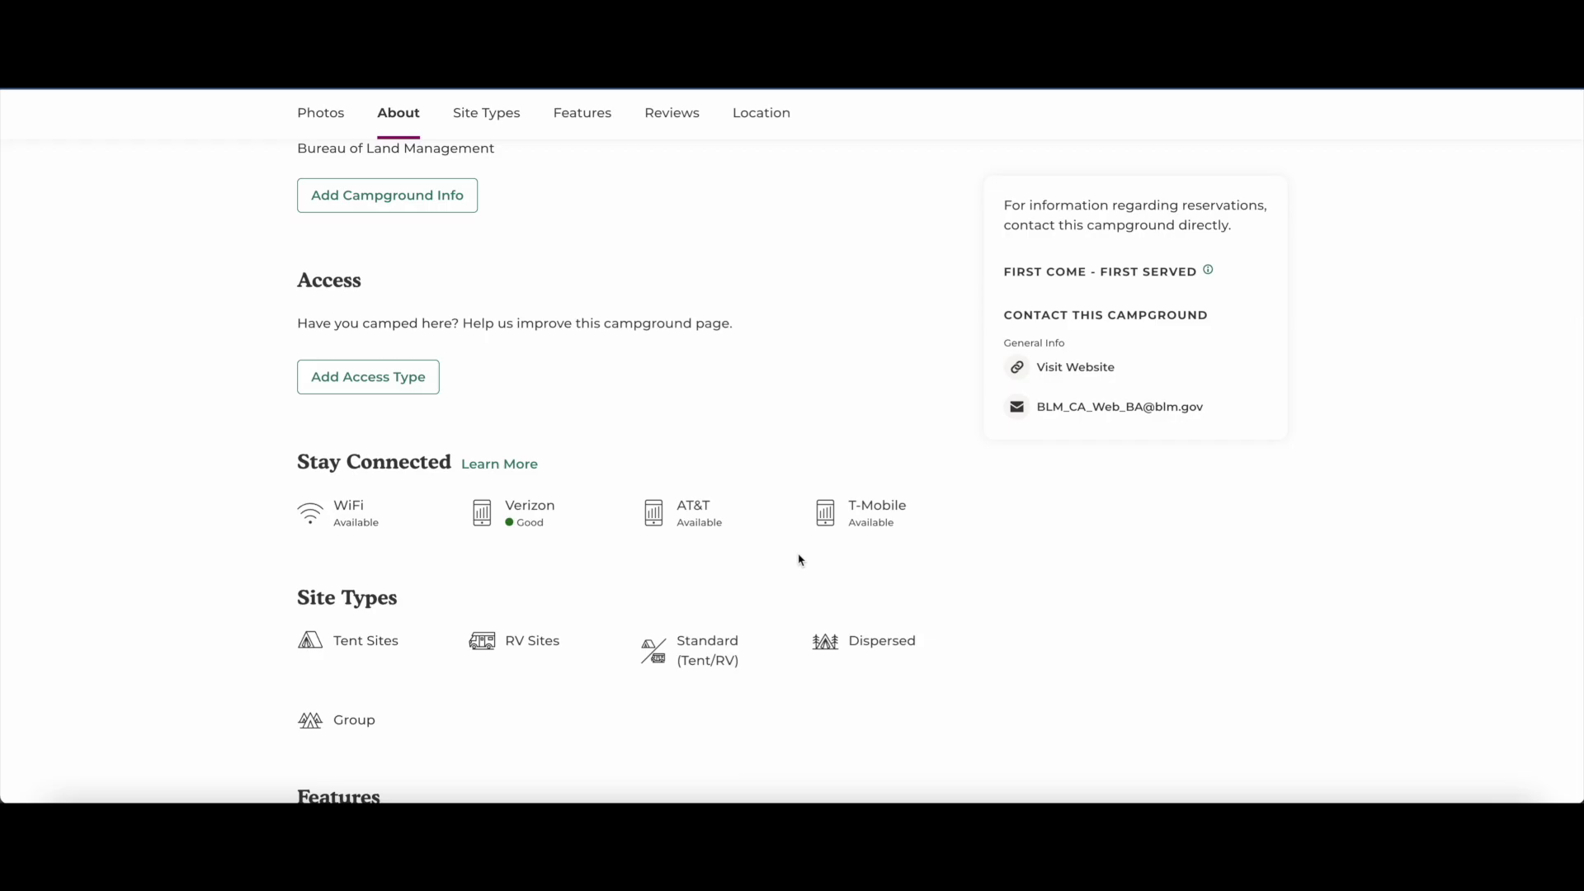
scroll(799, 560, "up", 8)
scroll(799, 560, "up", 2)
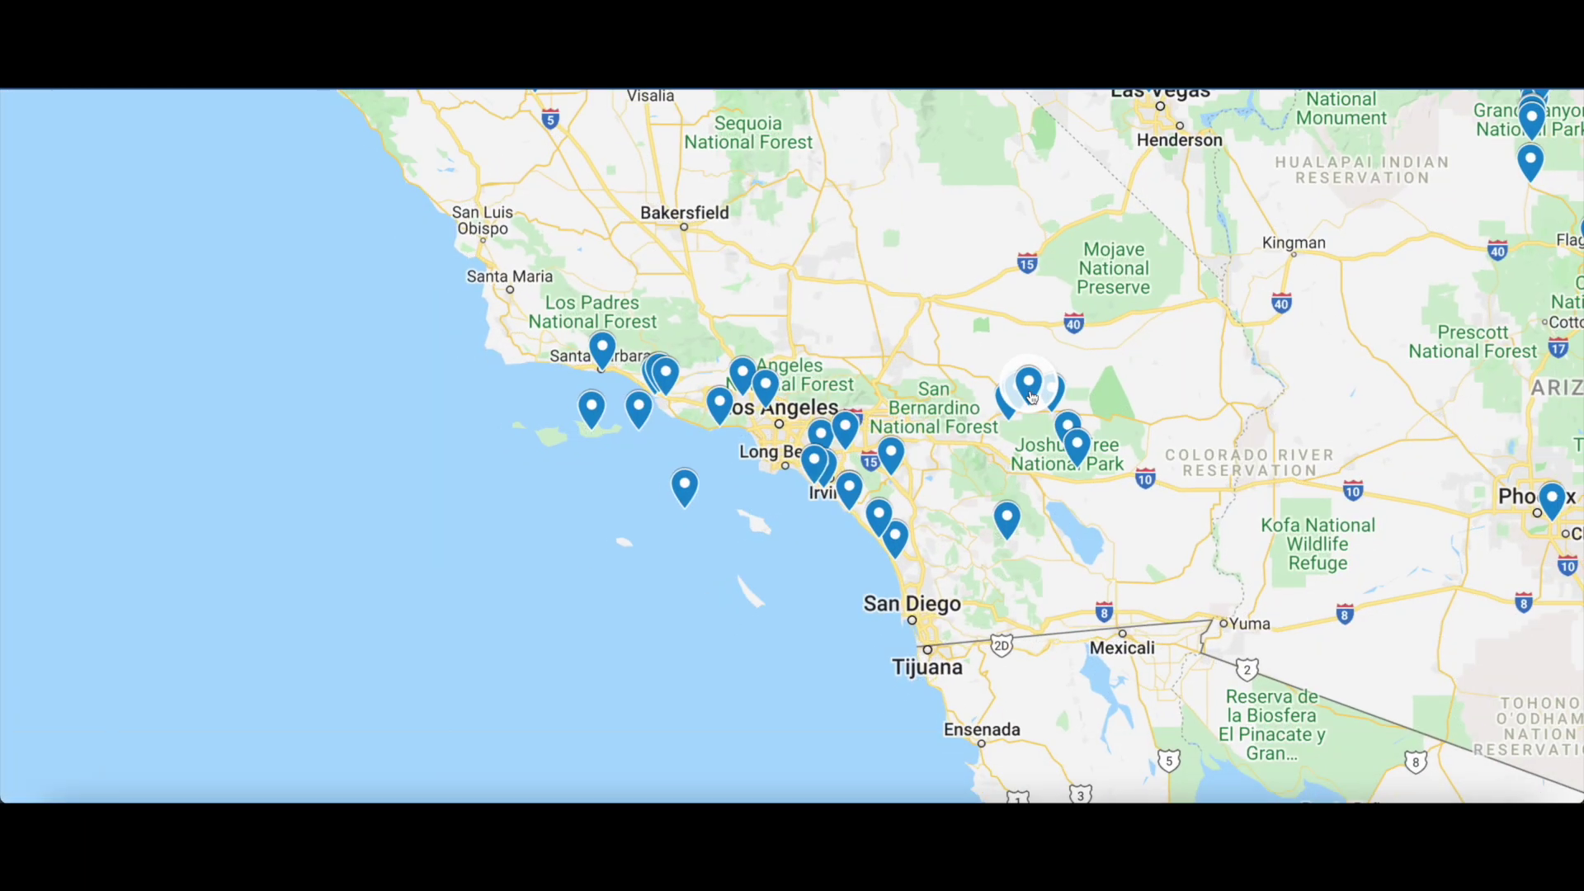
Survey the saved pins across the United States on the custom map
scroll(1031, 397, "down", 5)
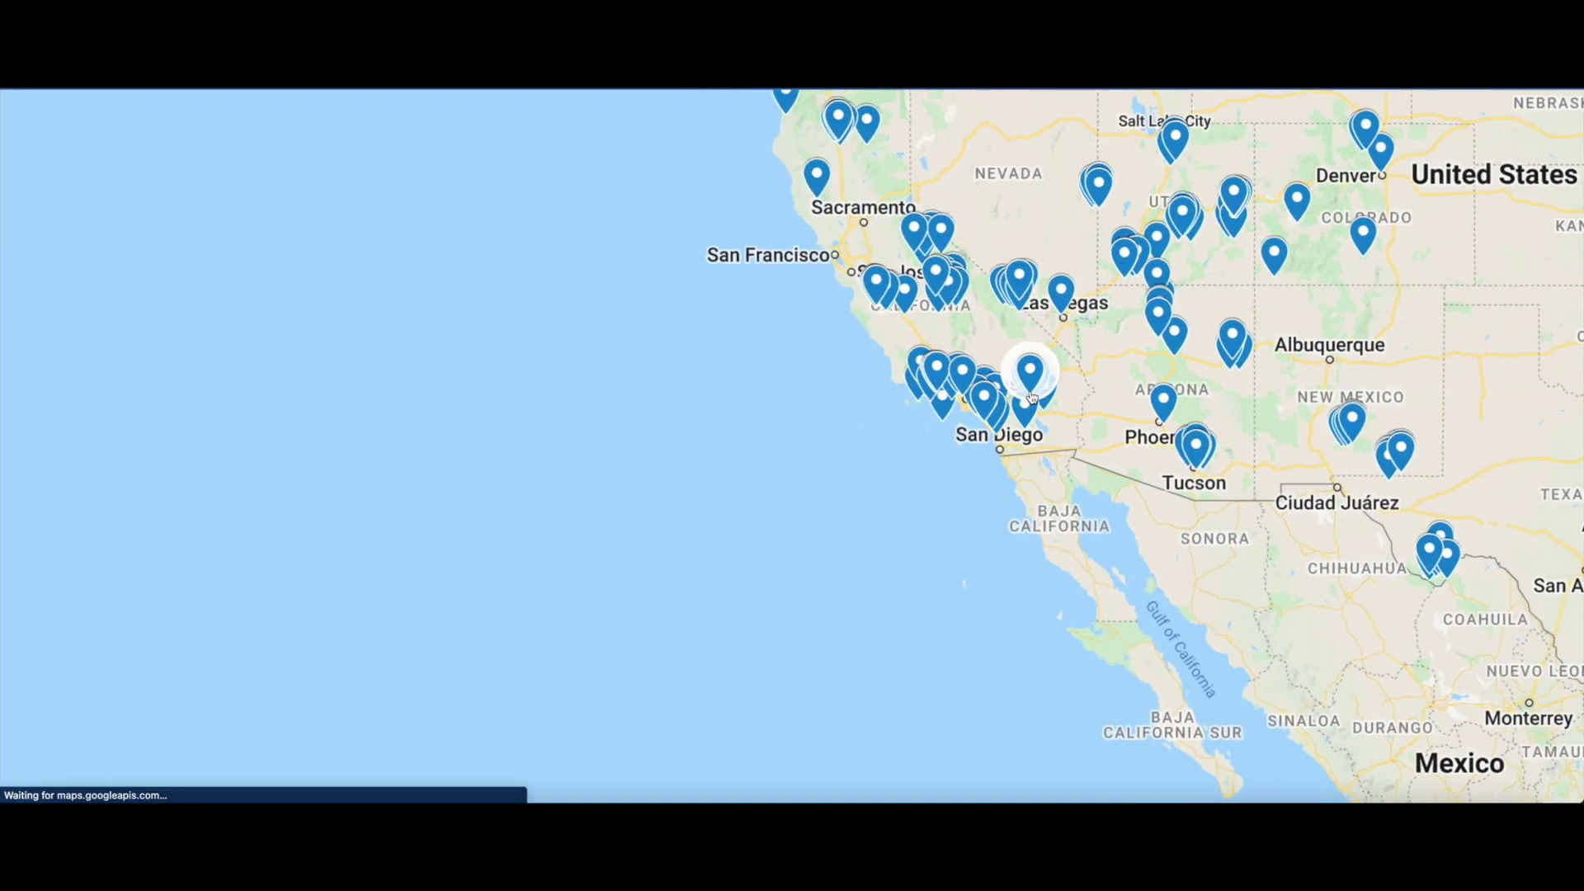
left_click_drag(1302, 398, 849, 548)
scroll(842, 549, "down", 1)
scroll(842, 549, "down", 1)
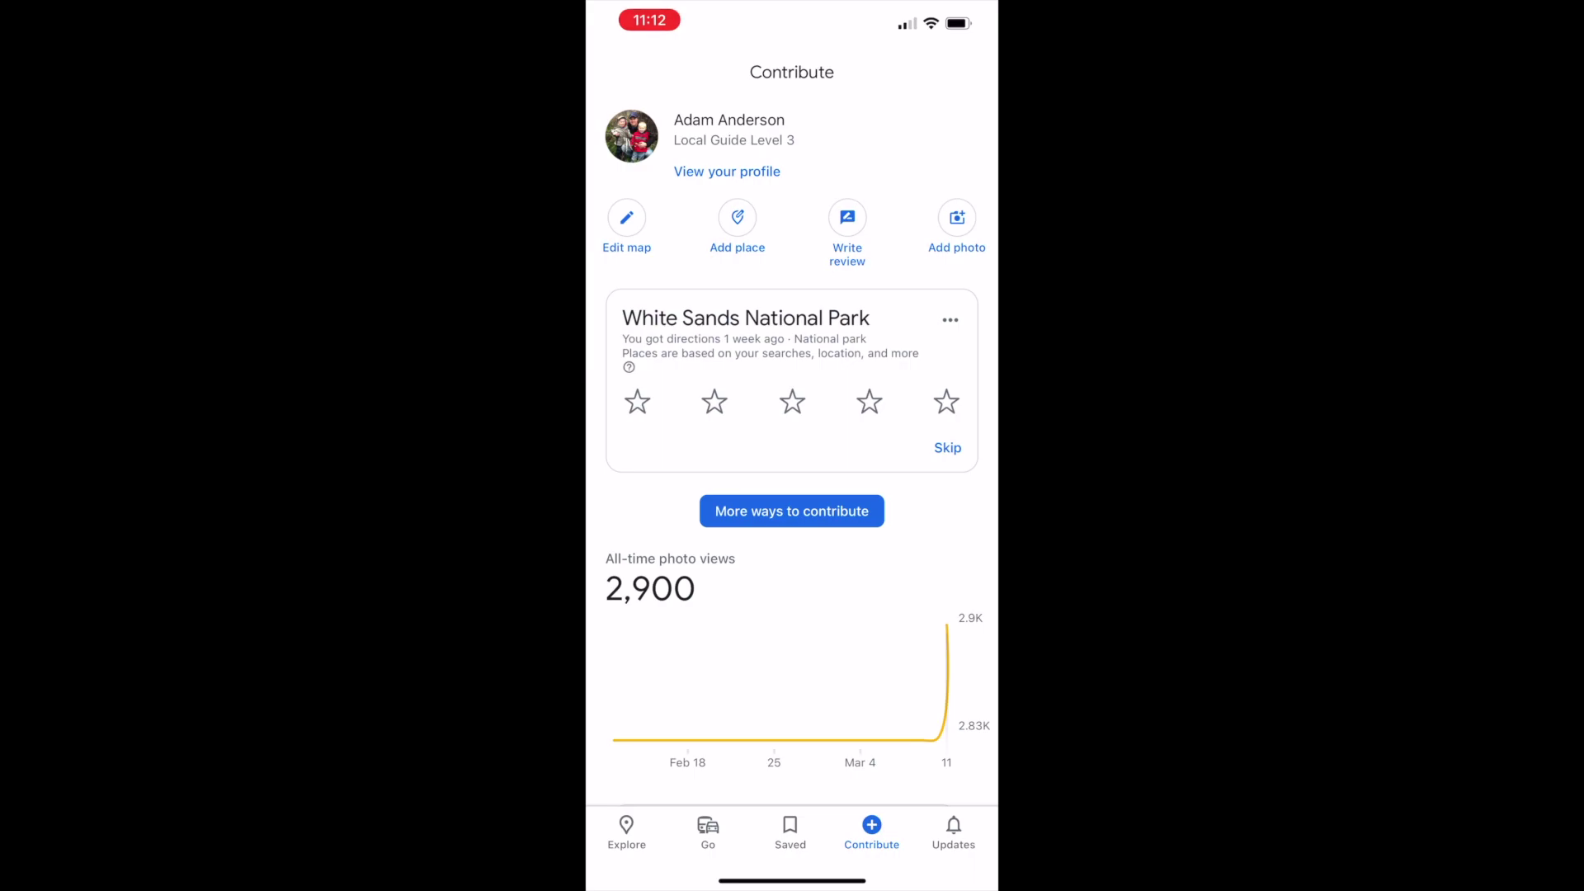
Switch to Google Maps on the phone and open the National Parks map from the saved maps
left_click(790, 834)
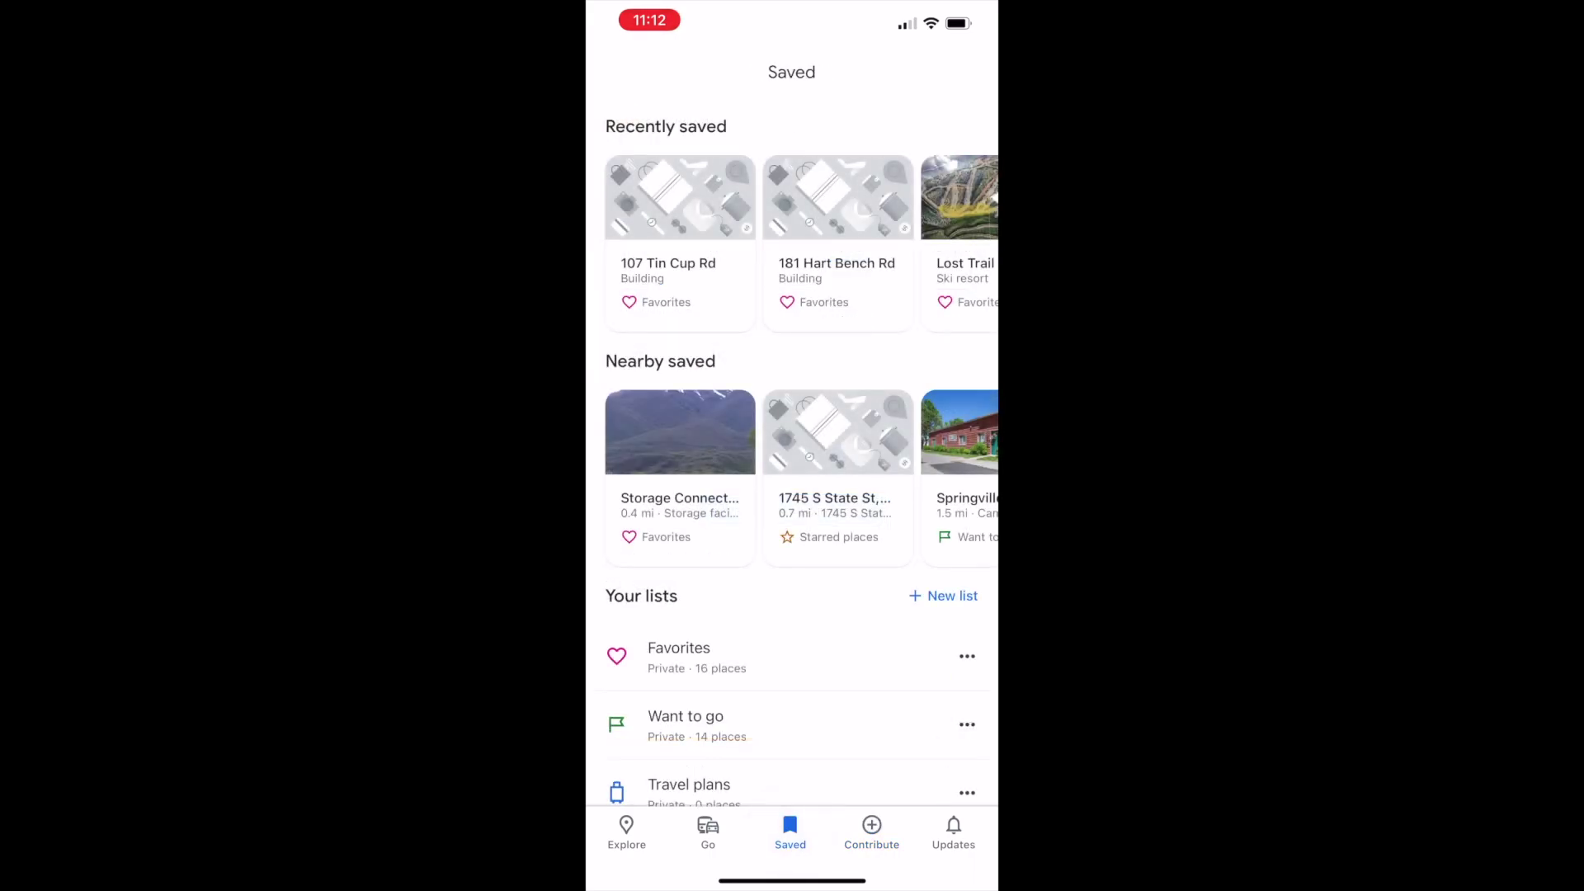
scroll(792, 453, "down", 4)
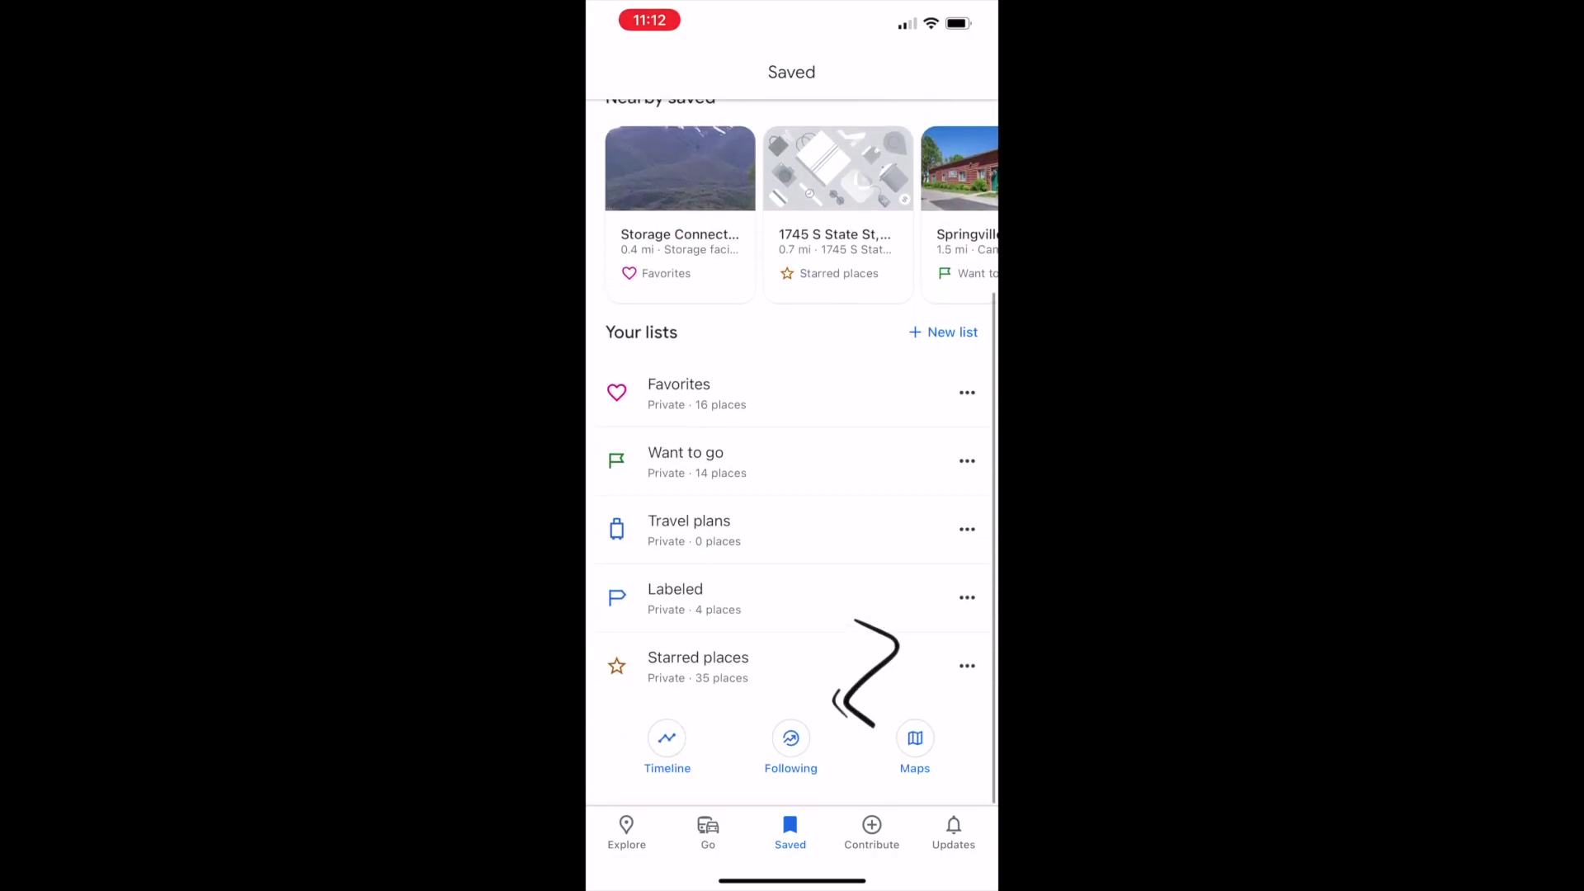
left_click(915, 737)
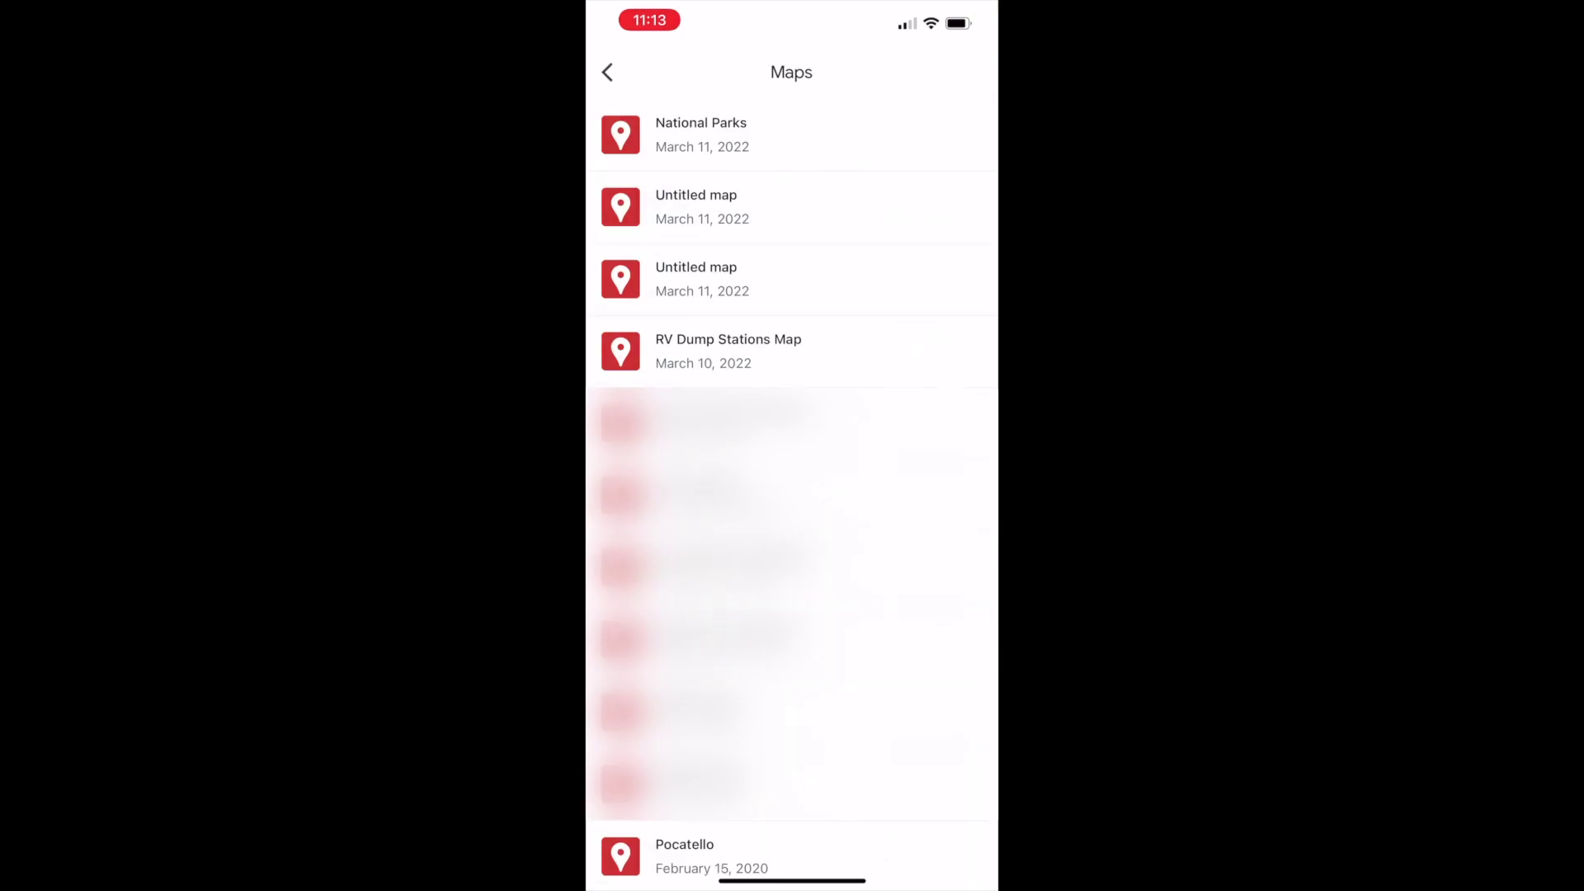
left_click(701, 134)
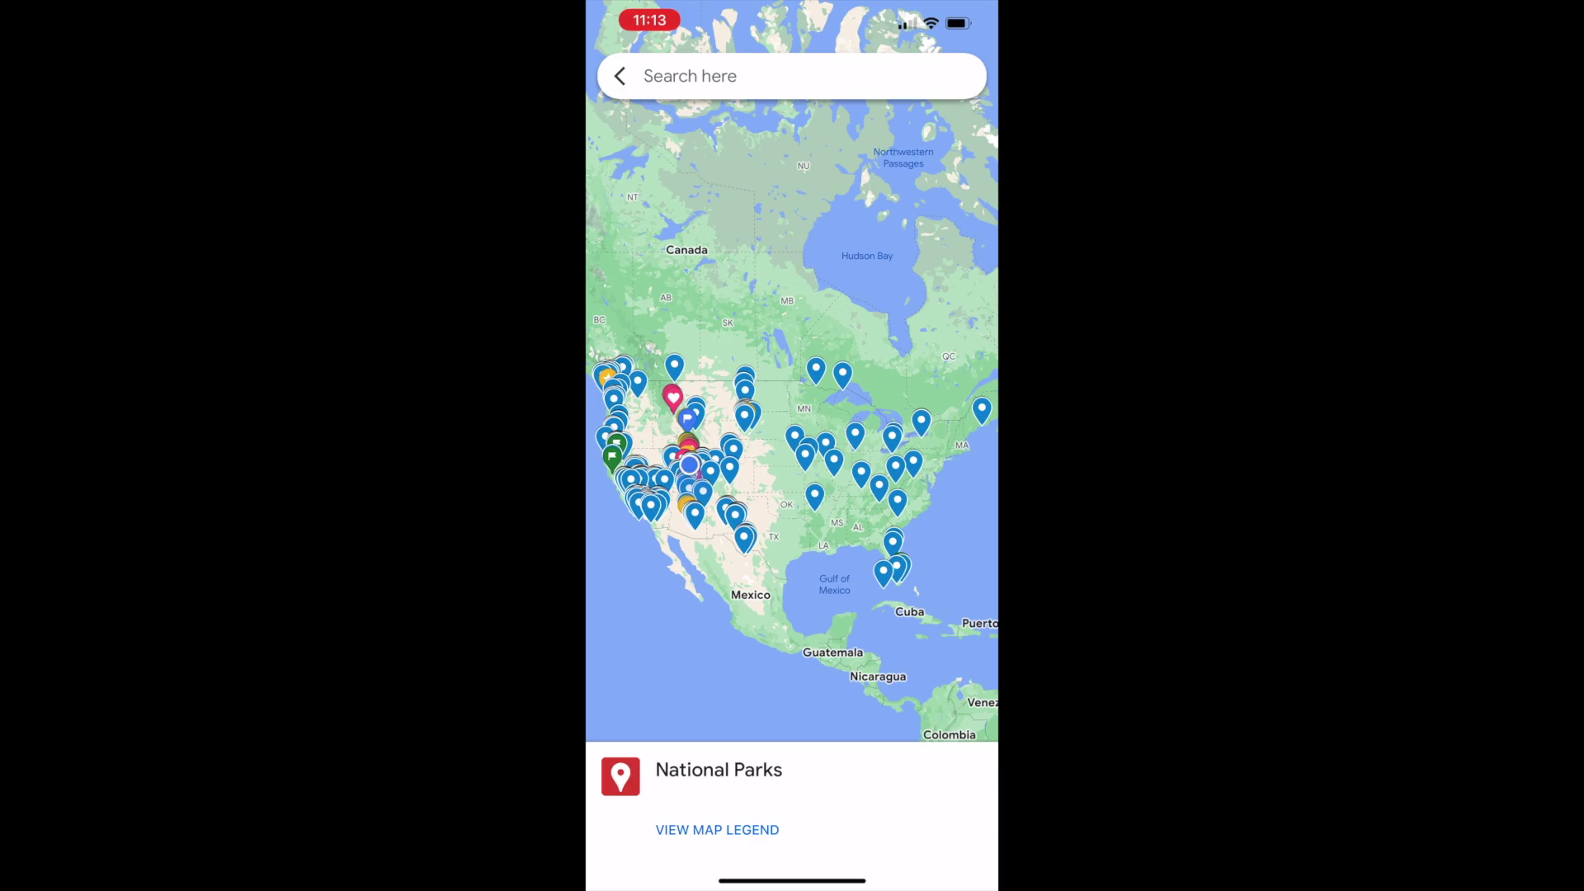
Find the Beaver Meadows Visitor Center pin in Colorado's Rocky Mountains and select it for directions from the current location
scroll(782, 437, "up", 5)
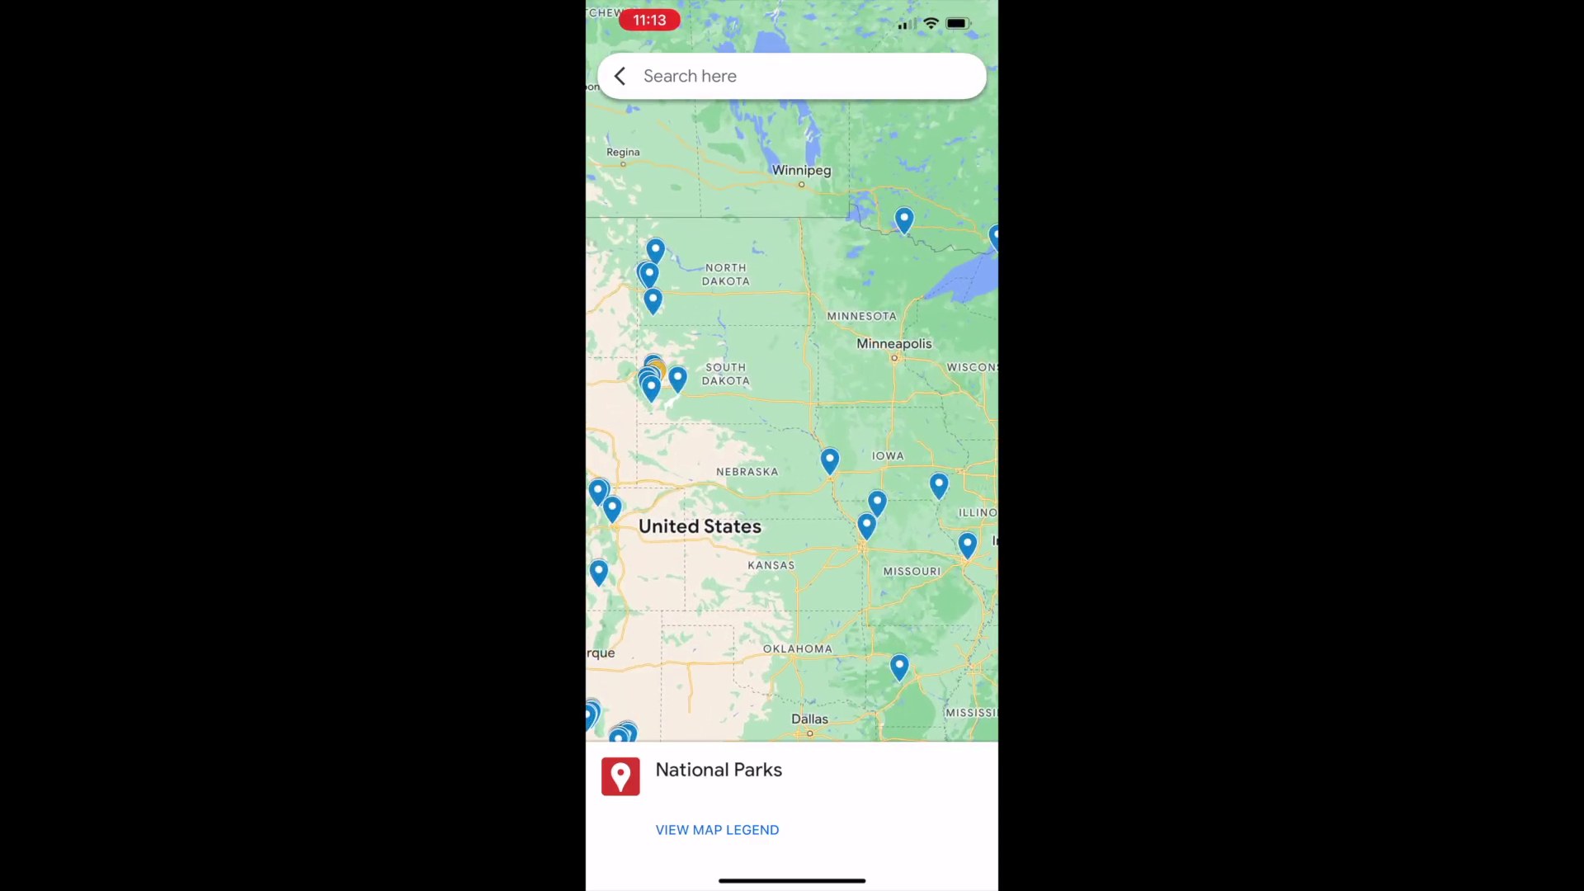
left_click_drag(702, 413, 809, 435)
scroll(688, 512, "up", 3)
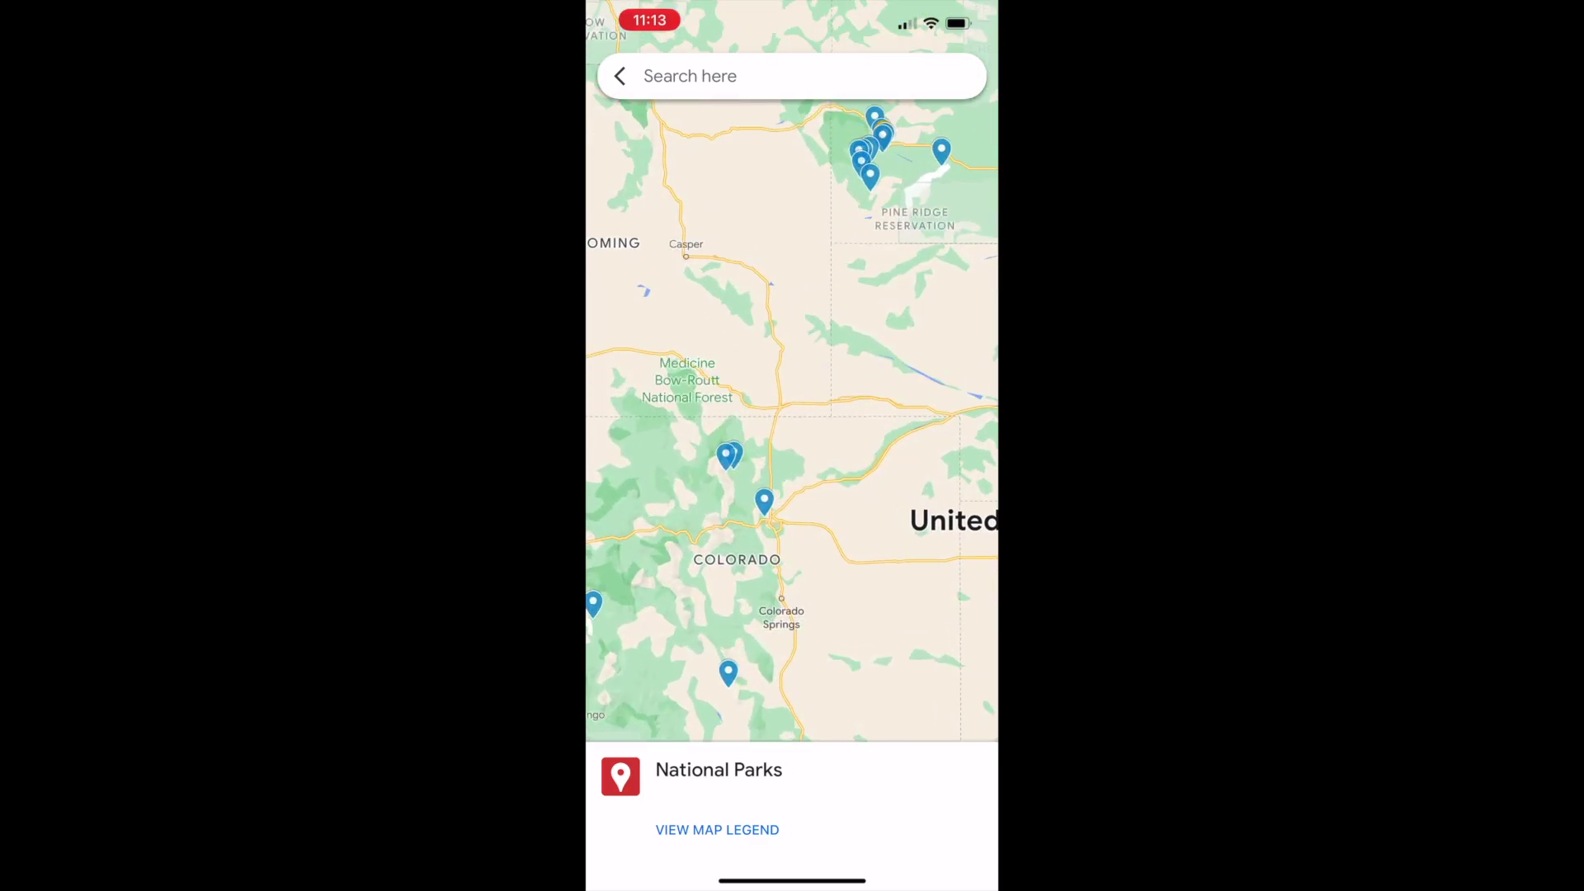
scroll(730, 454, "up", 5)
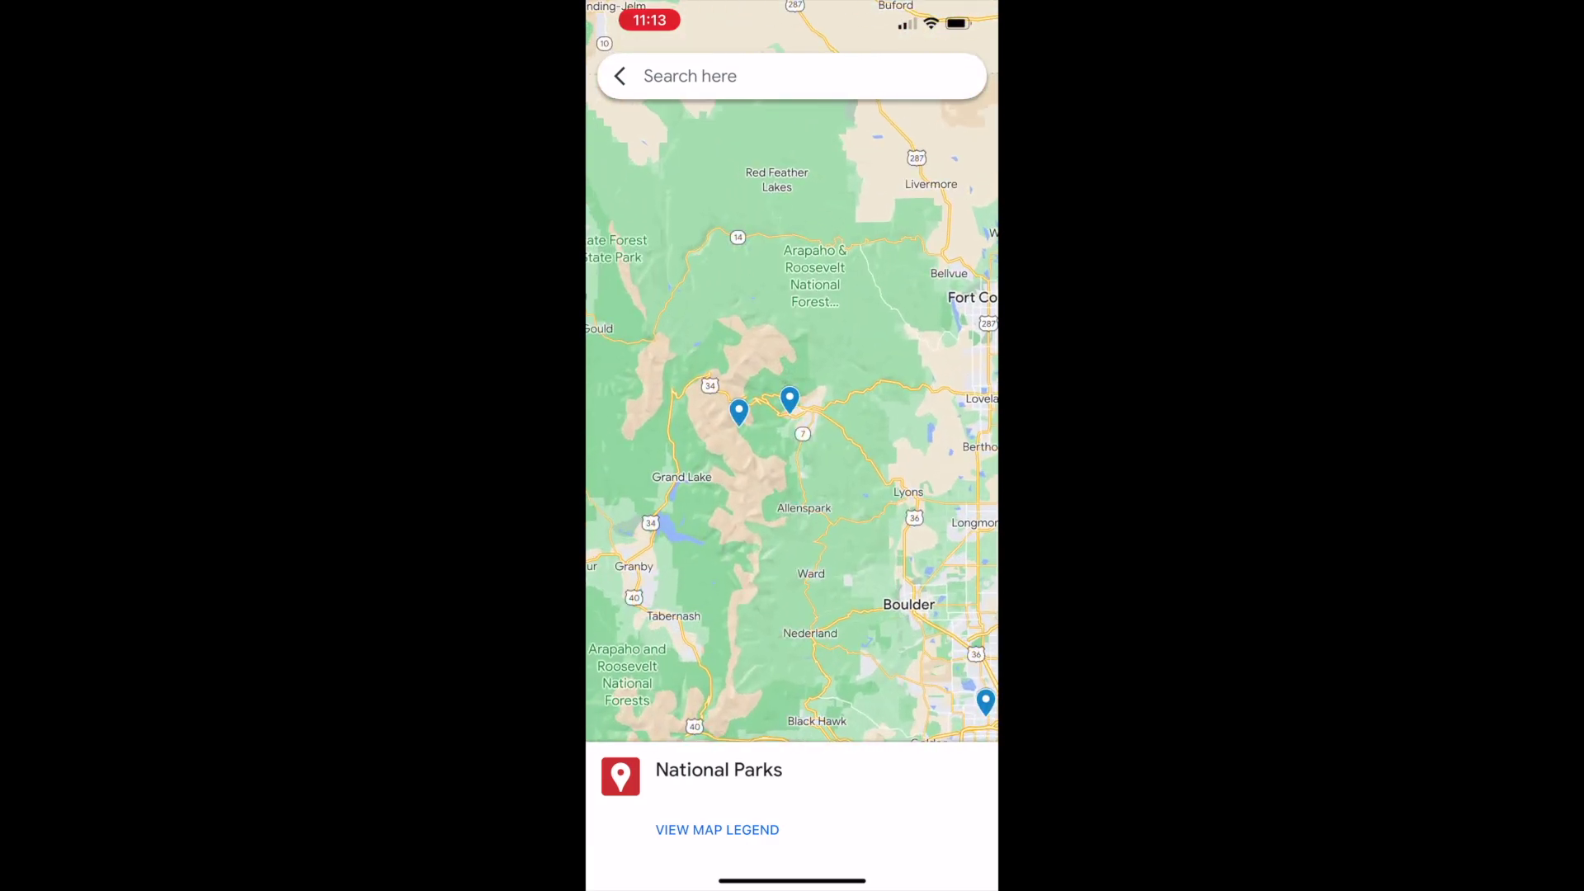
scroll(764, 395, "up", 3)
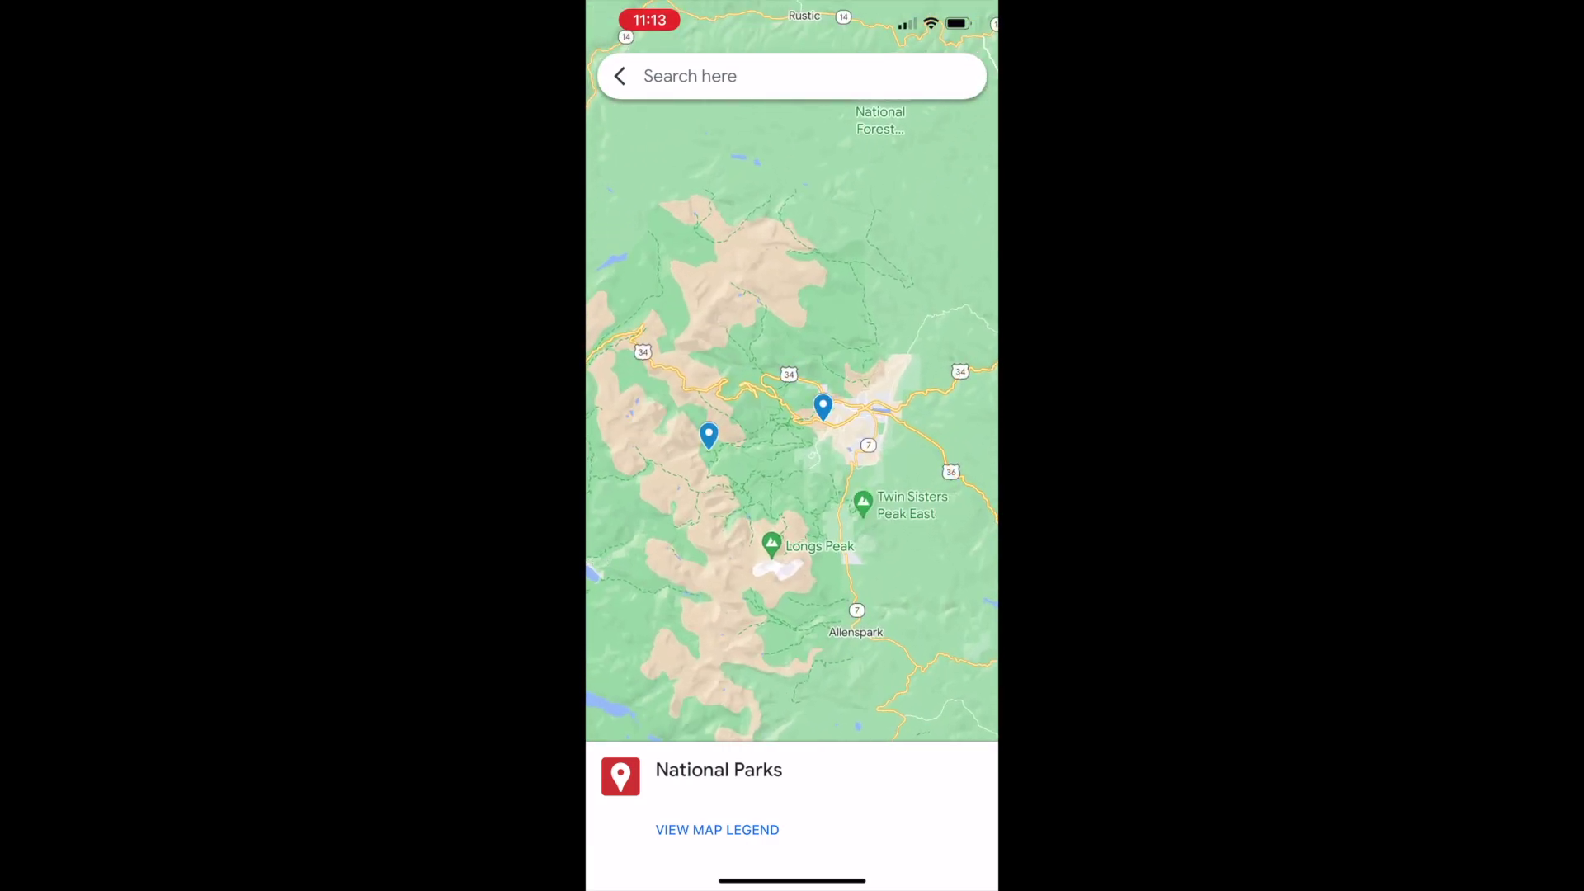
left_click(822, 406)
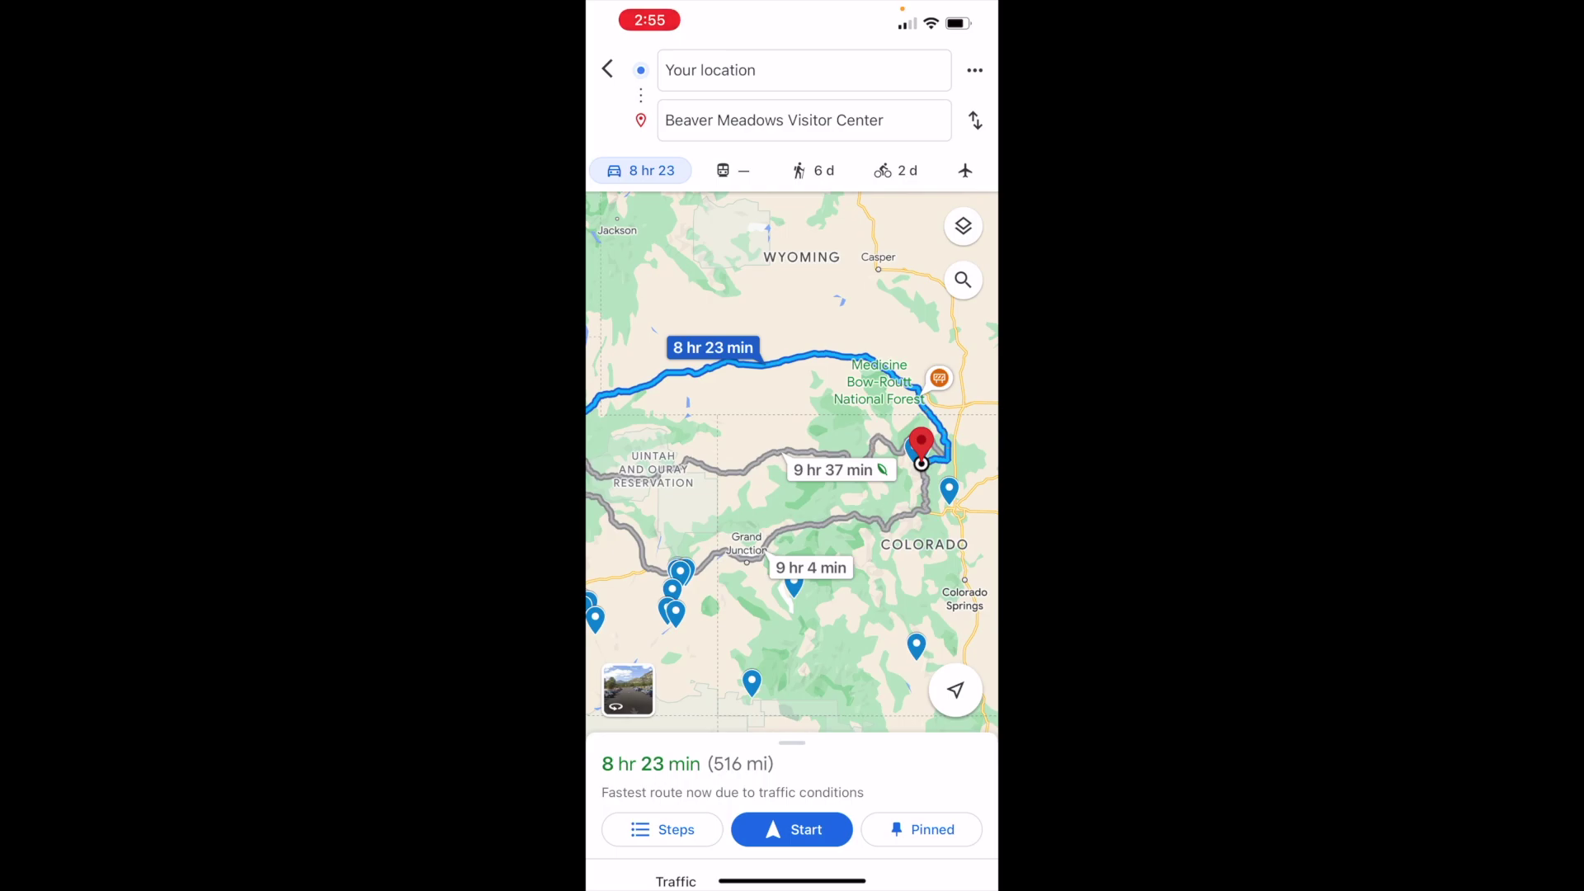
Add Denver as a stop after Beaver Meadows Visitor Center on the route
left_click(974, 70)
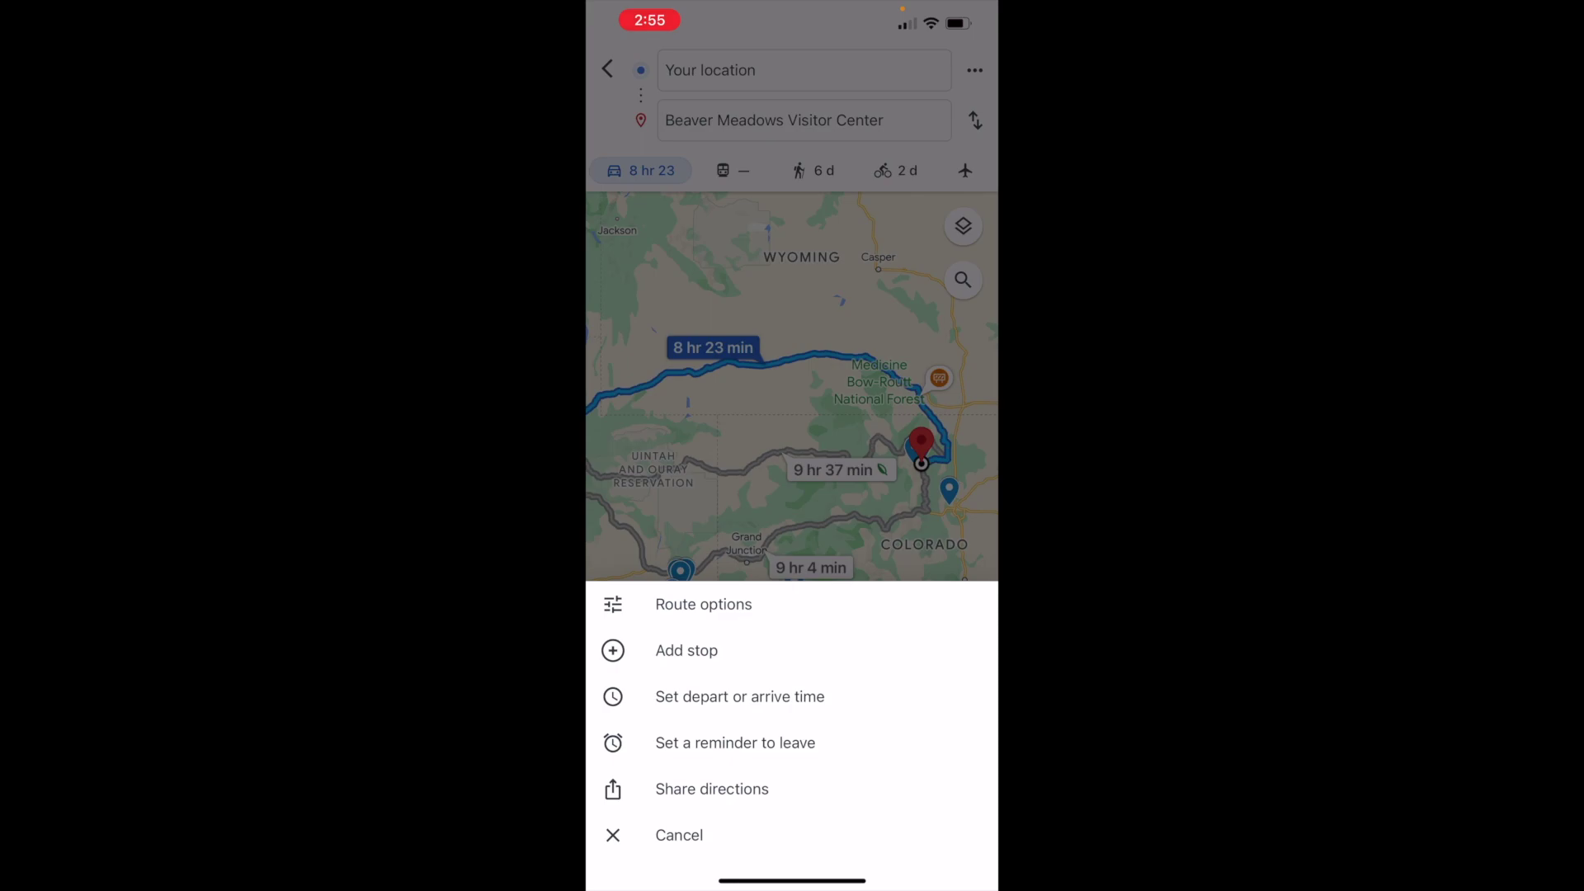
left_click(687, 650)
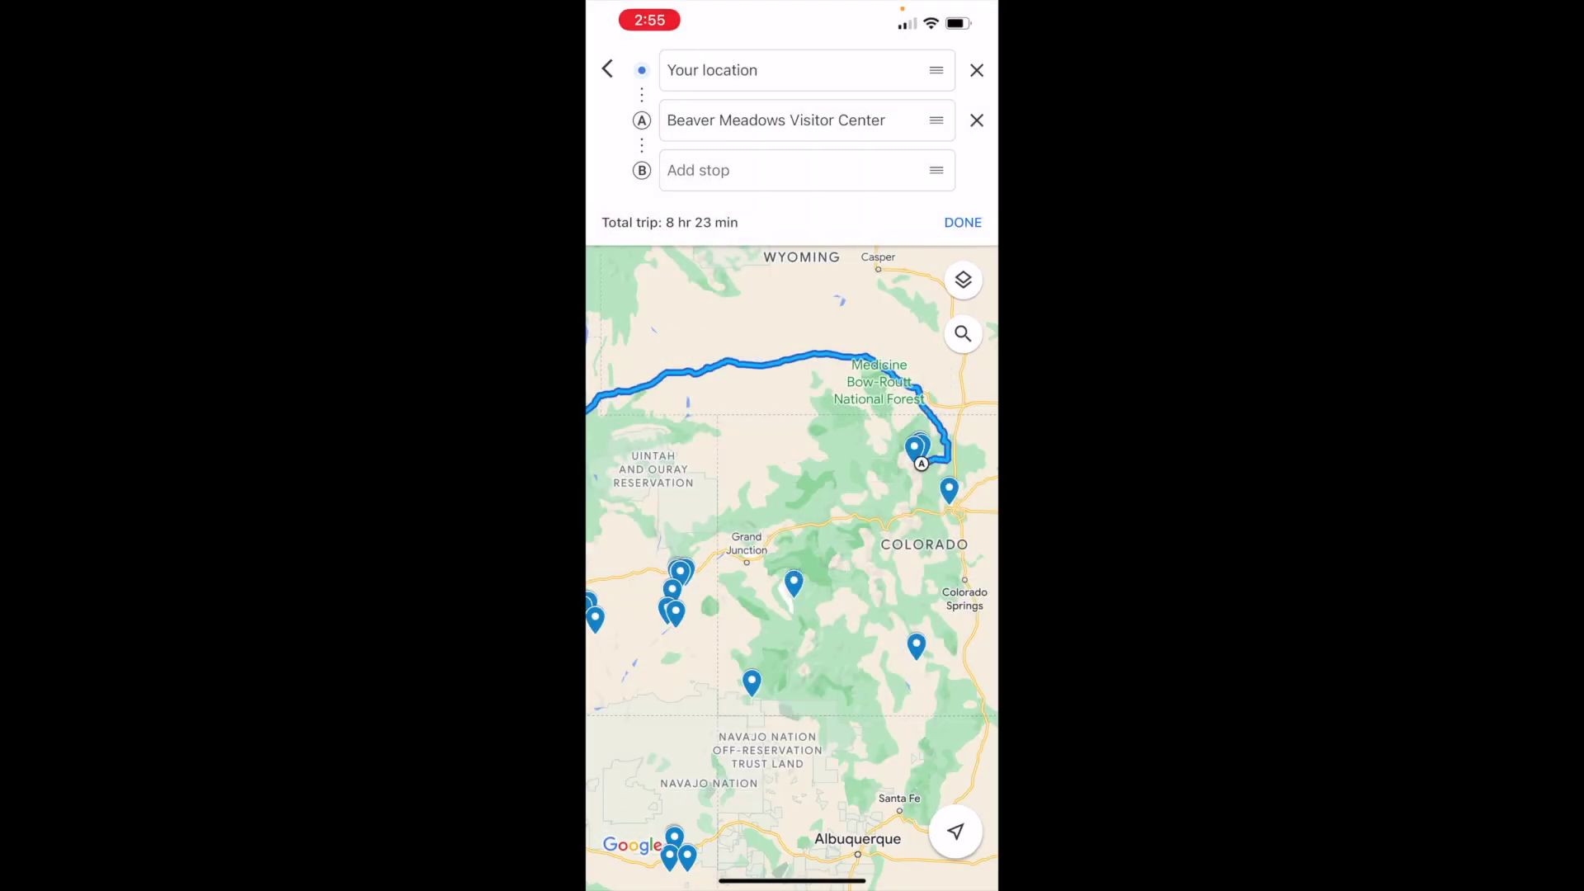
left_click(792, 170)
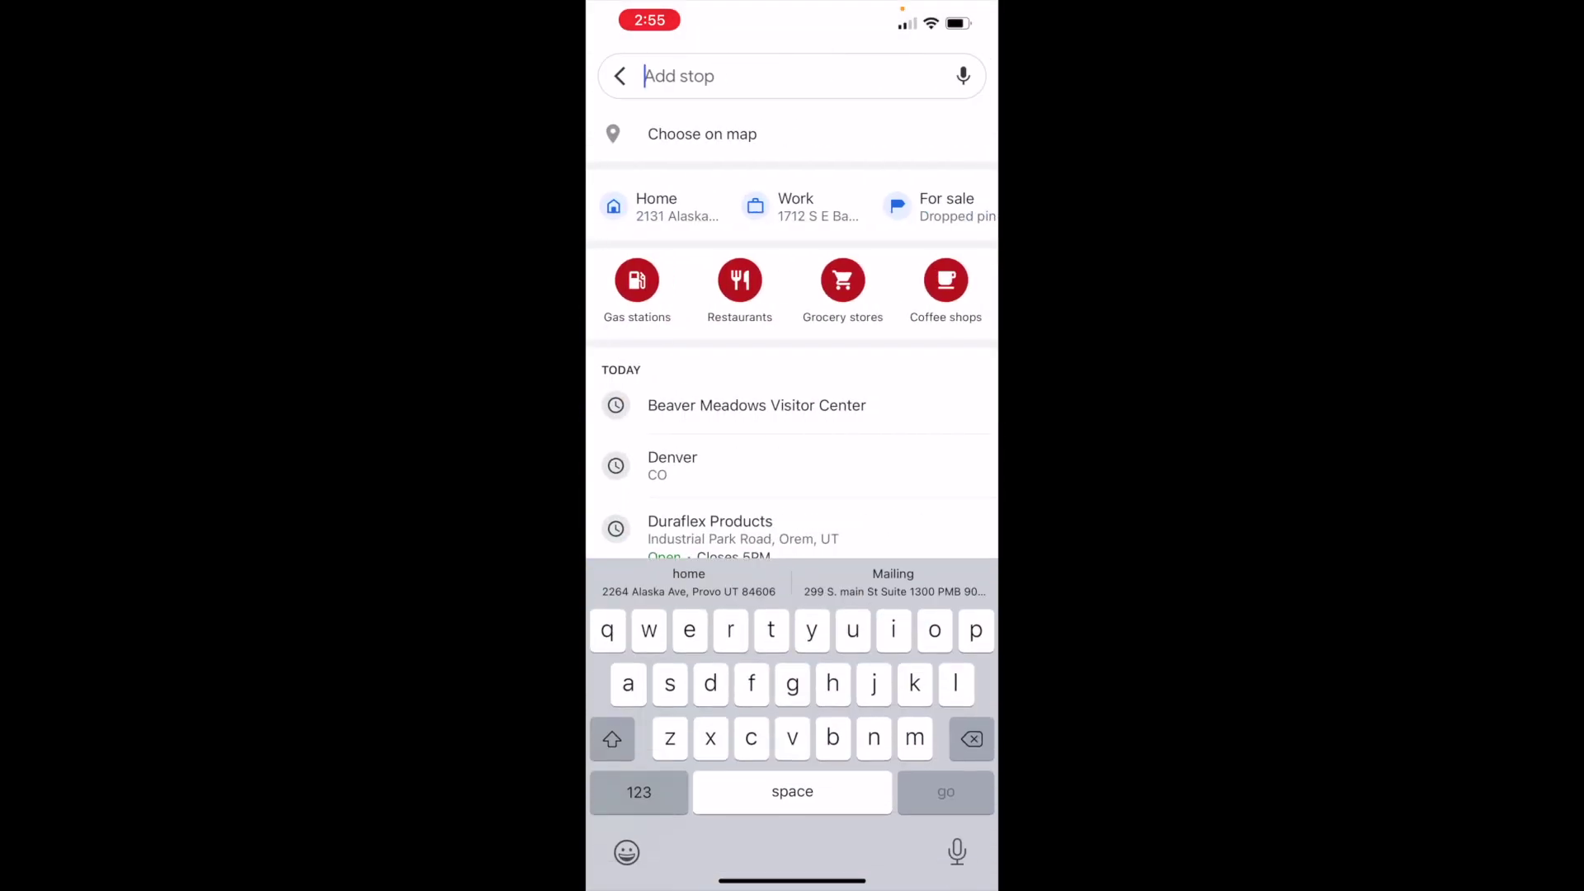
left_click(673, 465)
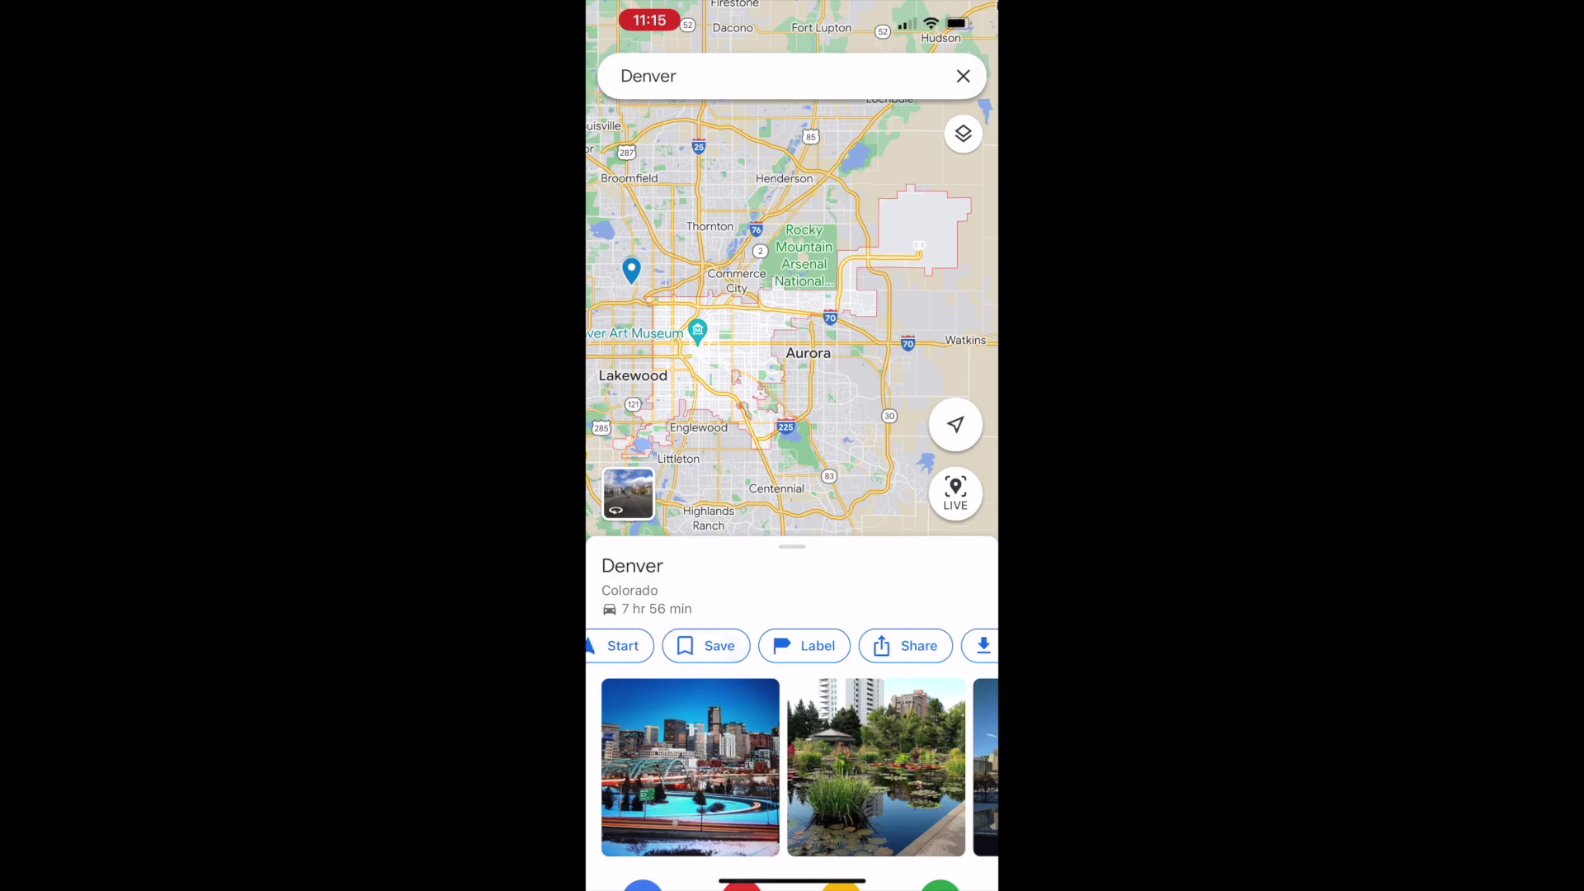
Start an offline map download for Denver and extend its area west past the Rocky Mountain pins to Vail and Aspen
scroll(792, 645, "right", 3)
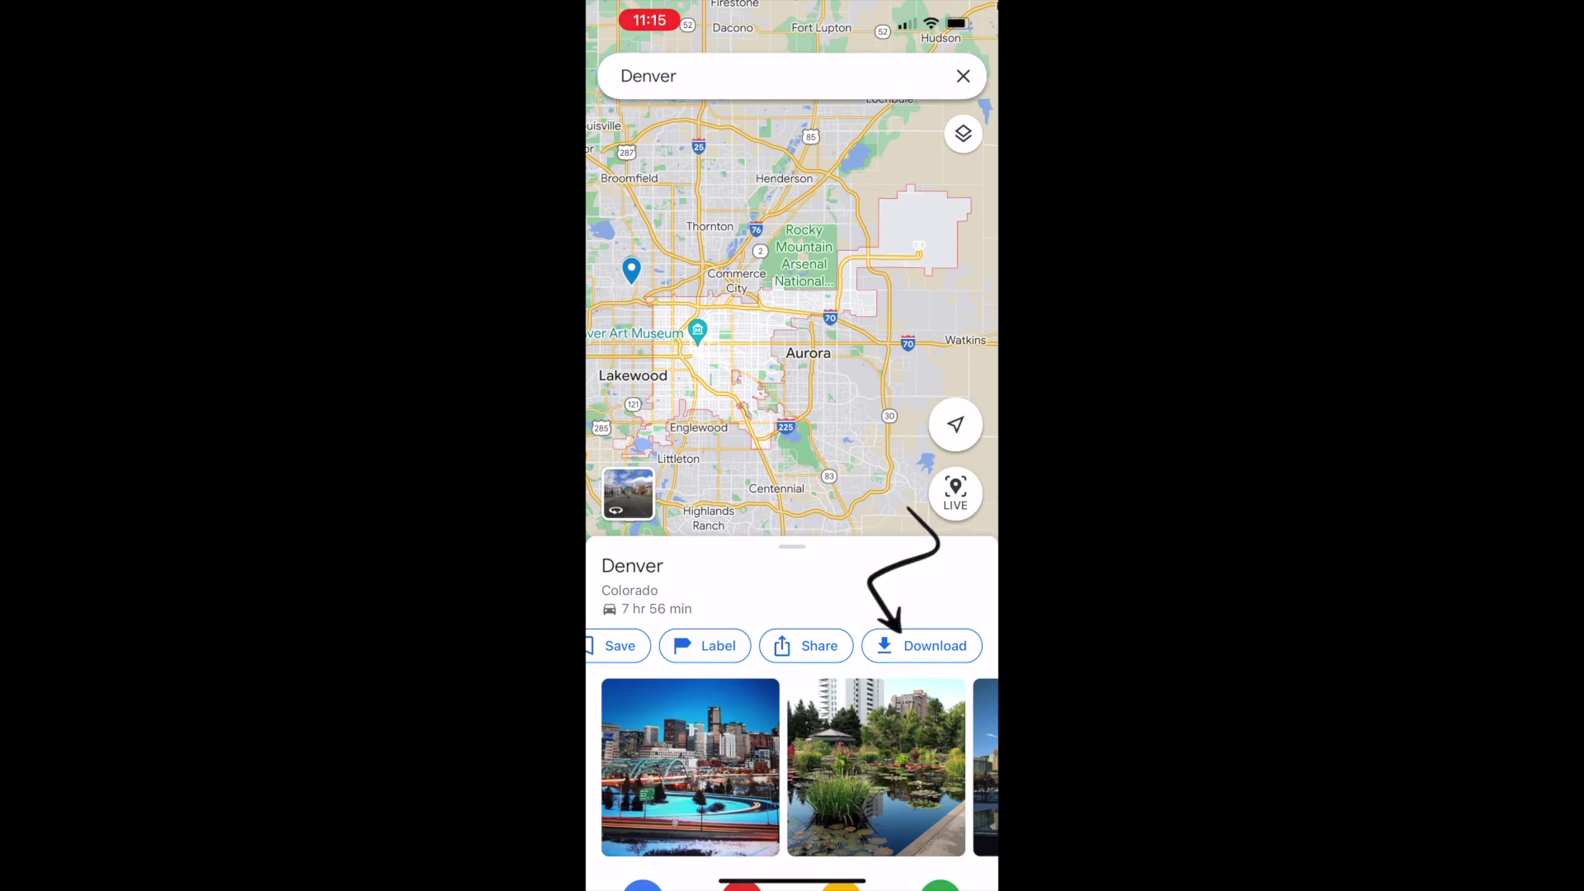
left_click(922, 645)
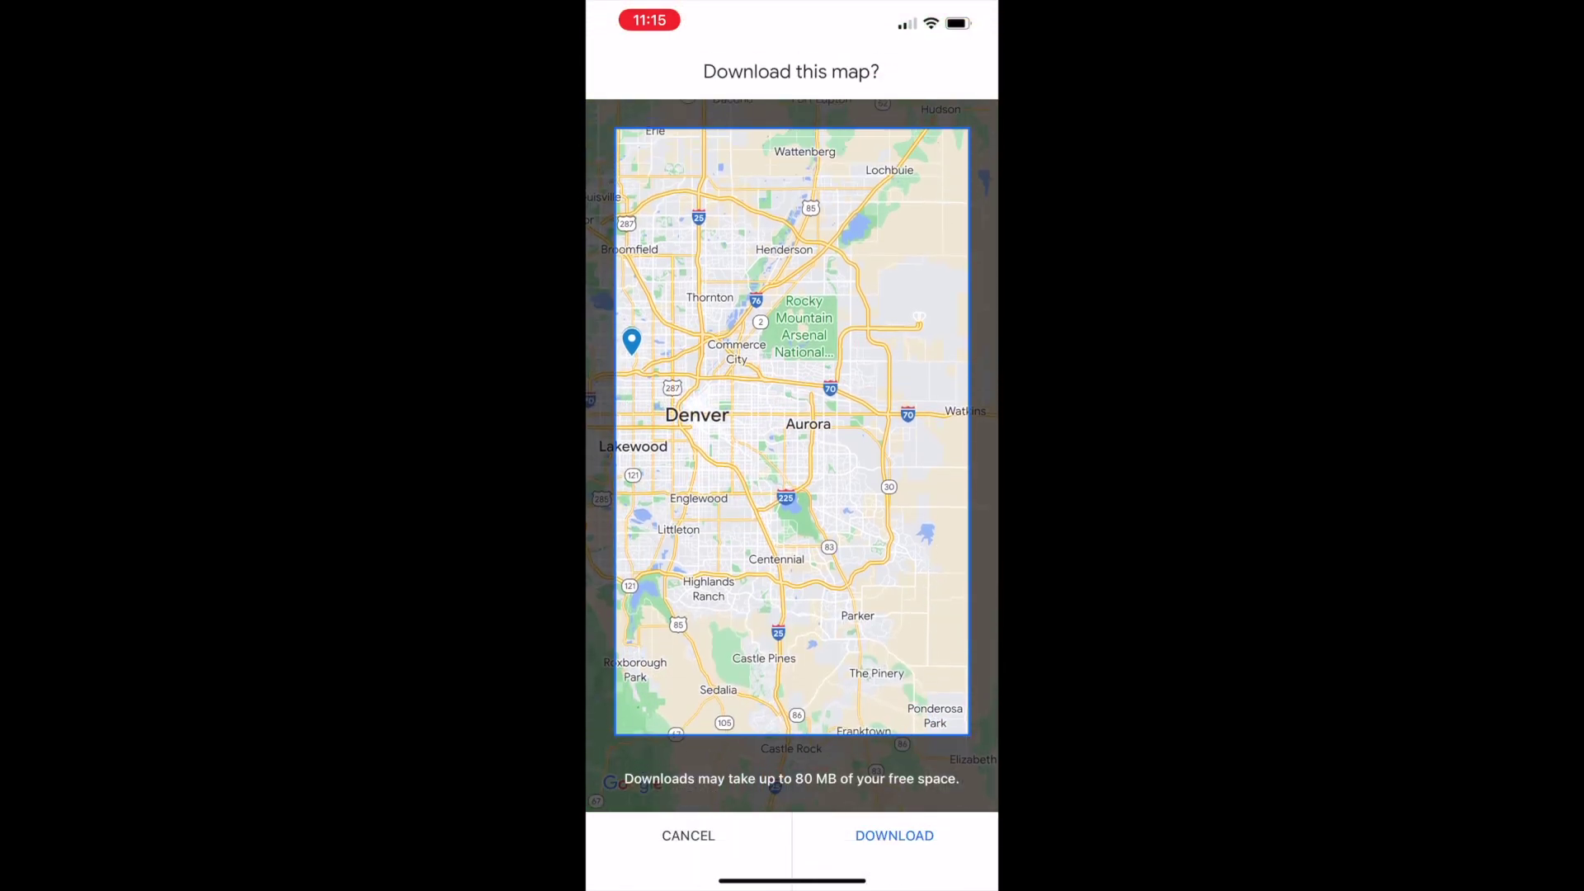
left_click_drag(792, 445, 912, 428)
scroll(792, 431, "down", 5)
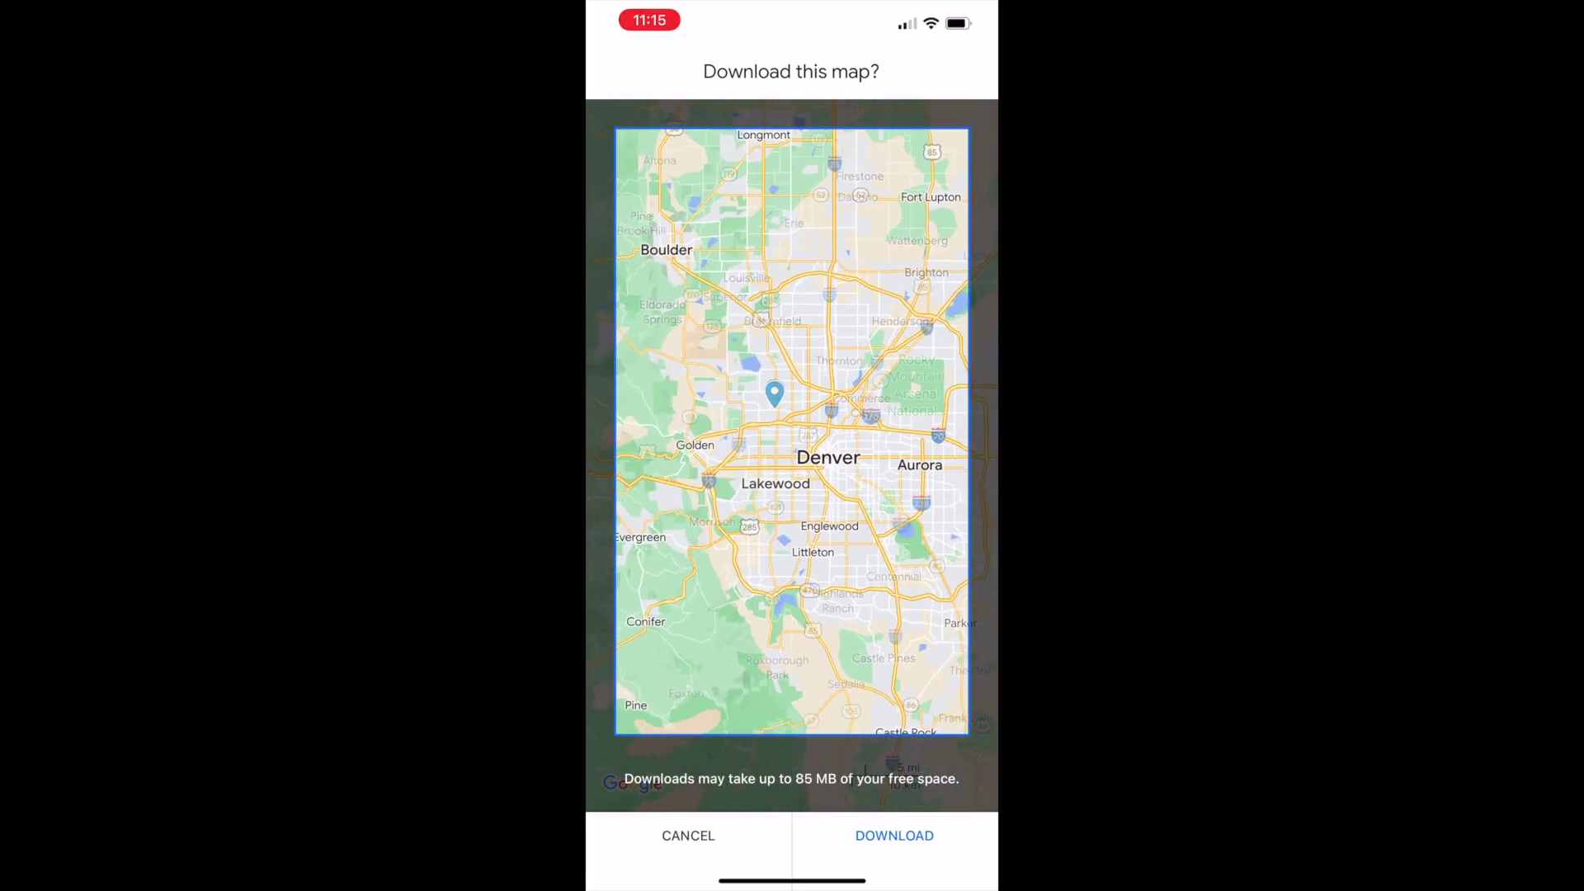
scroll(792, 432, "down", 3)
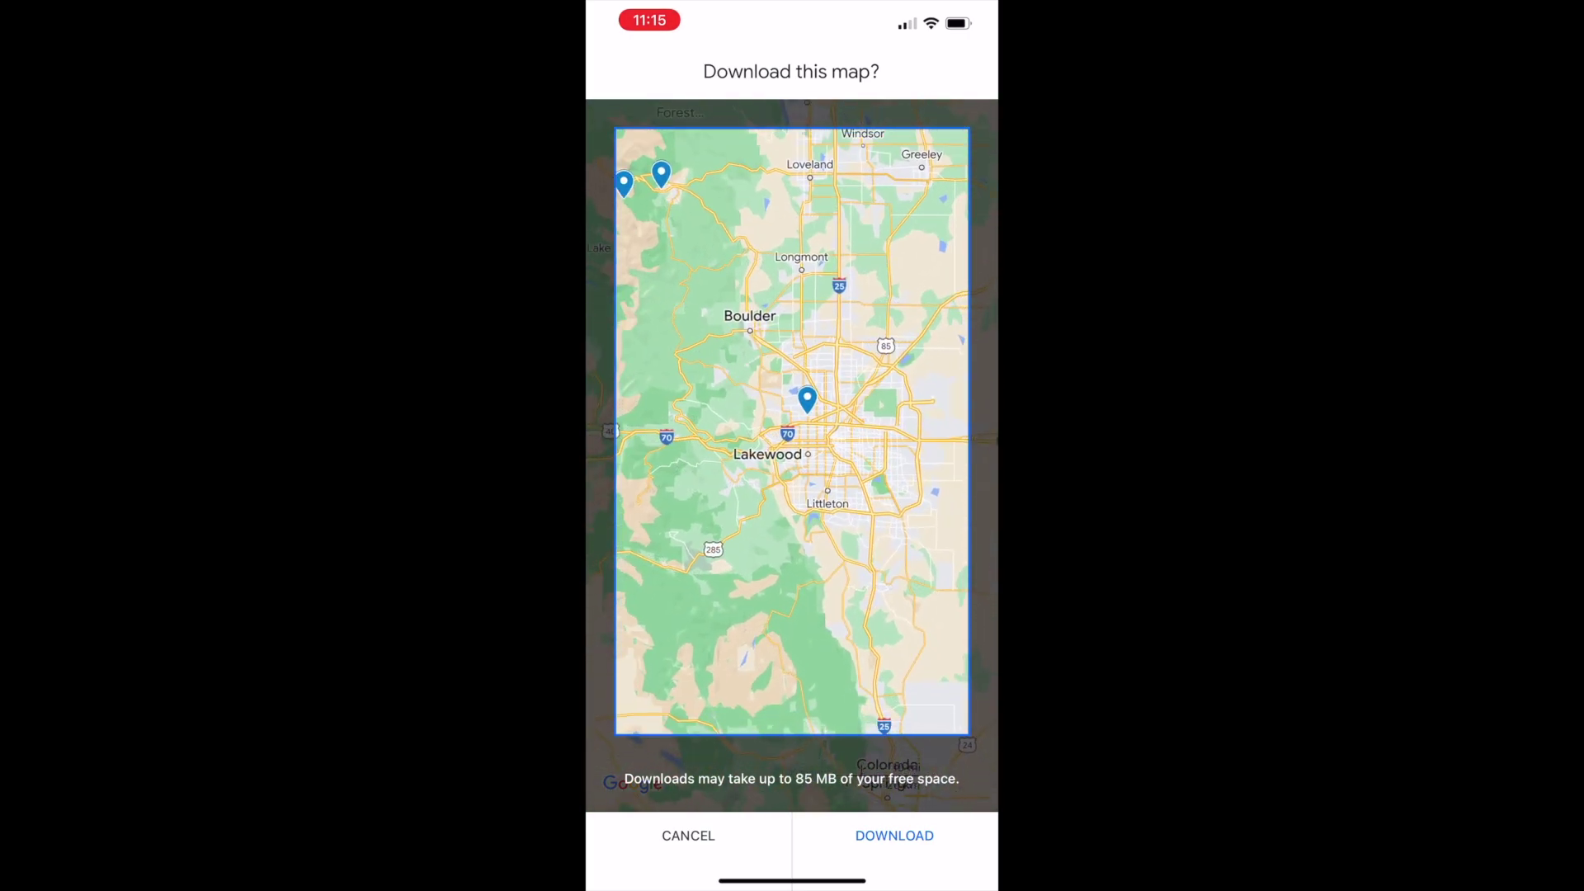
mouse_move(792, 446)
left_mouse_down()
mouse_move(850, 444)
mouse_move(815, 440)
mouse_move(808, 468)
left_mouse_up()
scroll(792, 432, "down", 3)
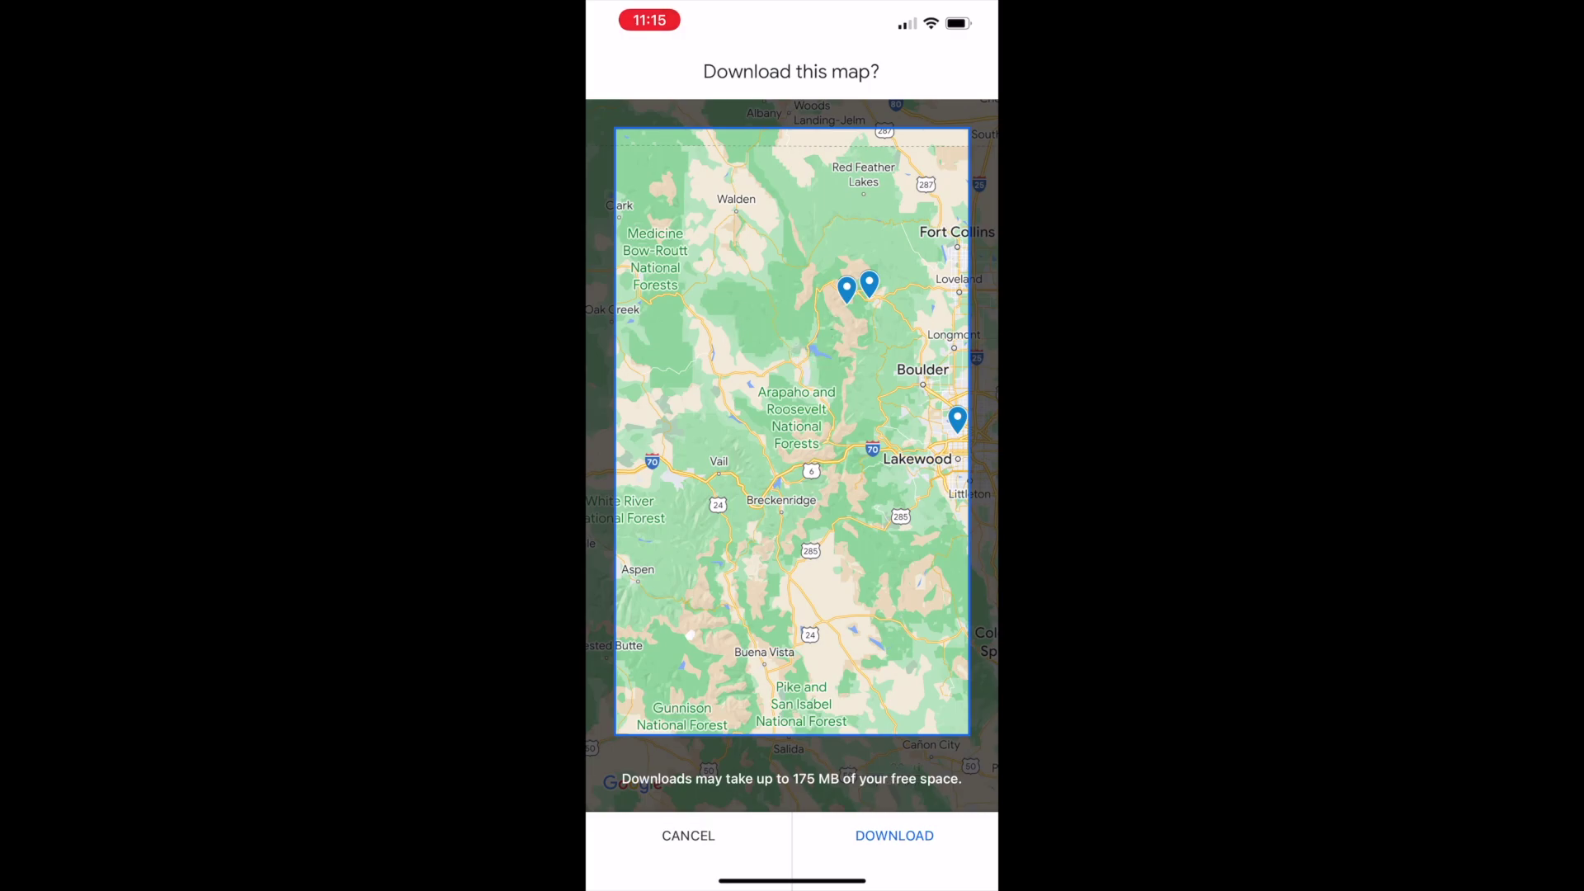
Enlarge the offline area to include the pins near Telluride and Alamosa, and download the map
scroll(792, 429, "down", 3)
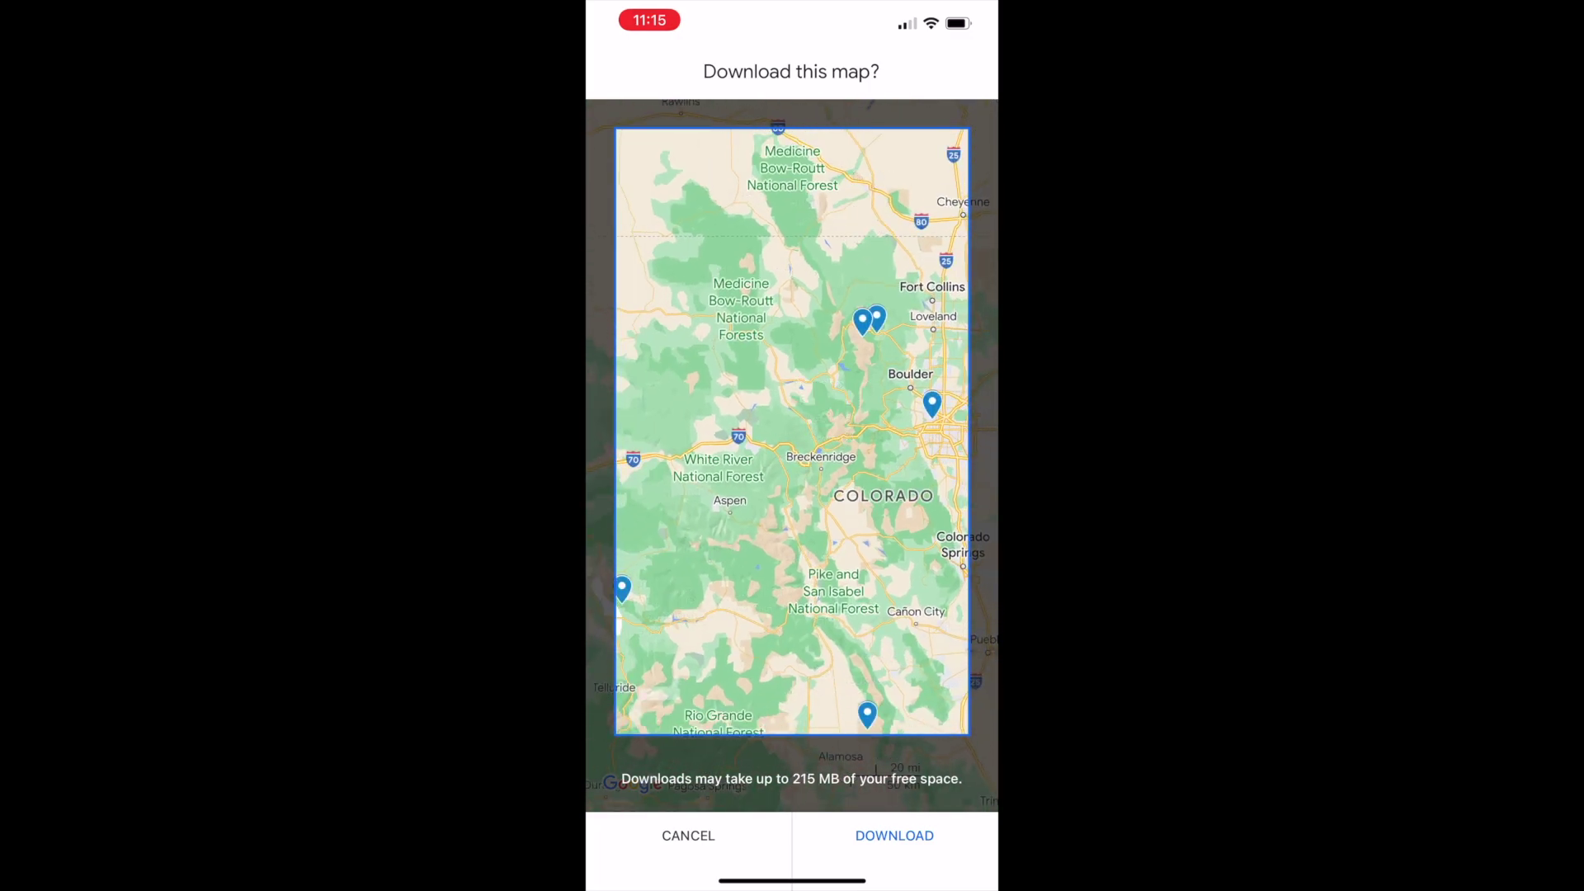
scroll(792, 429, "down", 3)
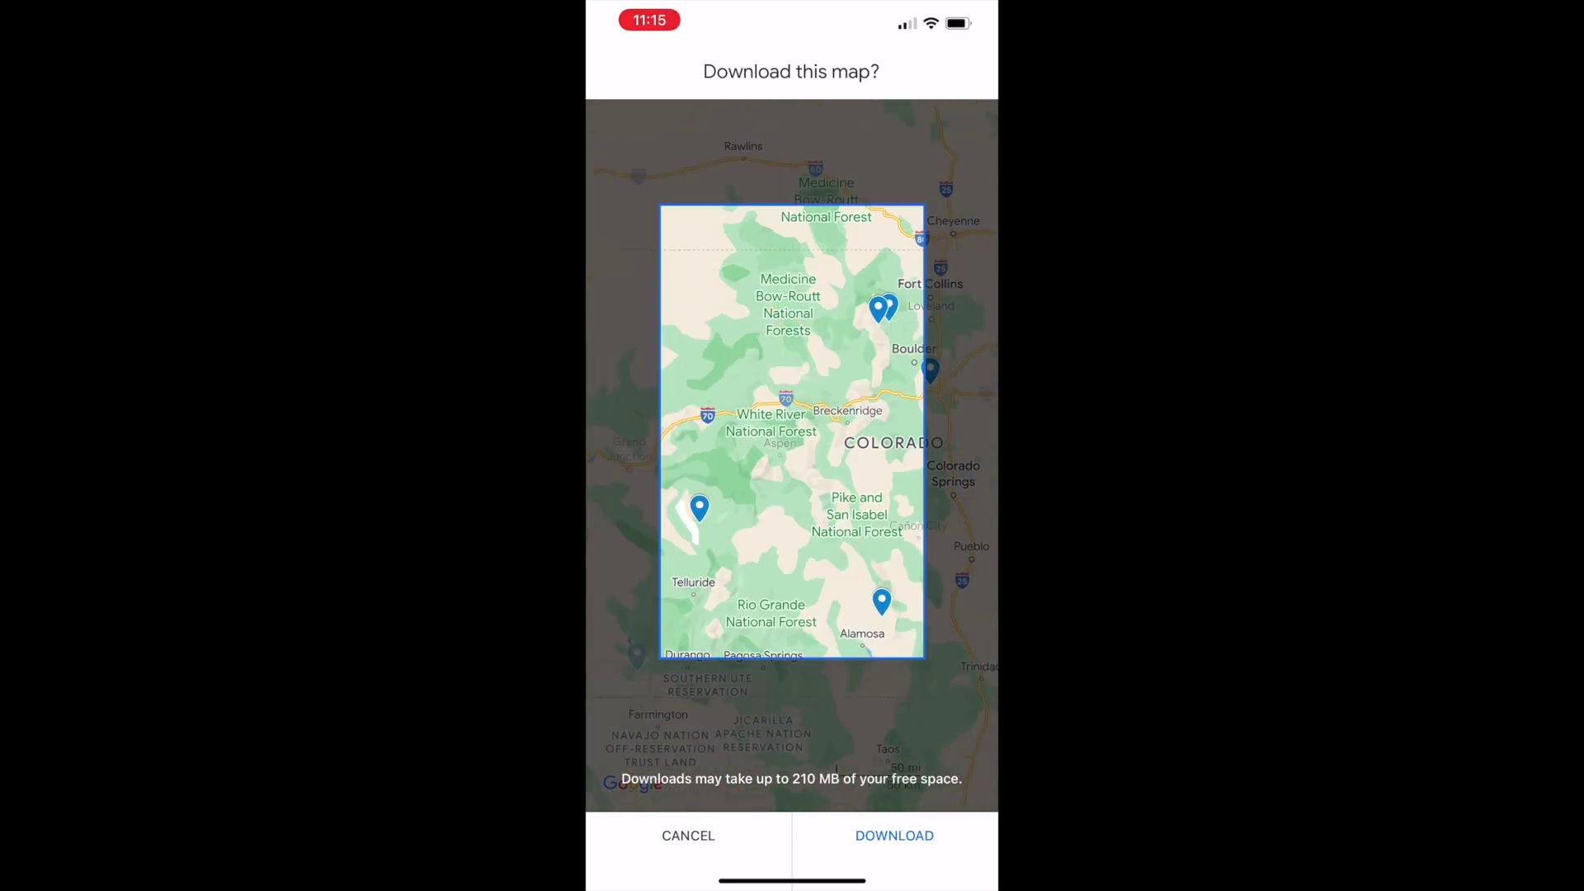
scroll(792, 429, "down", 2)
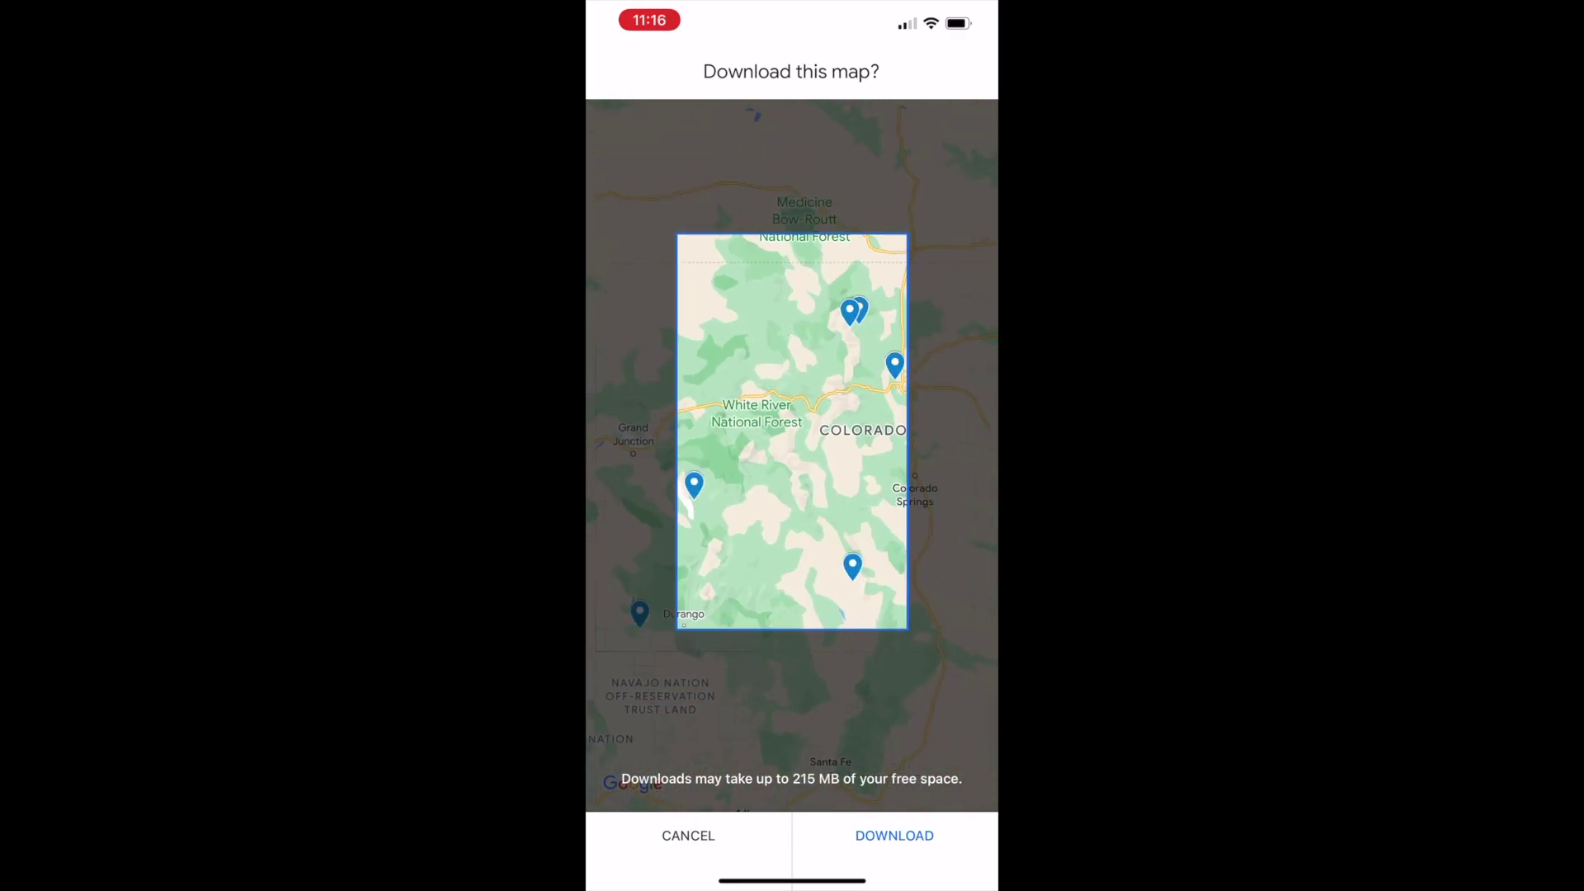
left_click_drag(792, 445, 795, 430)
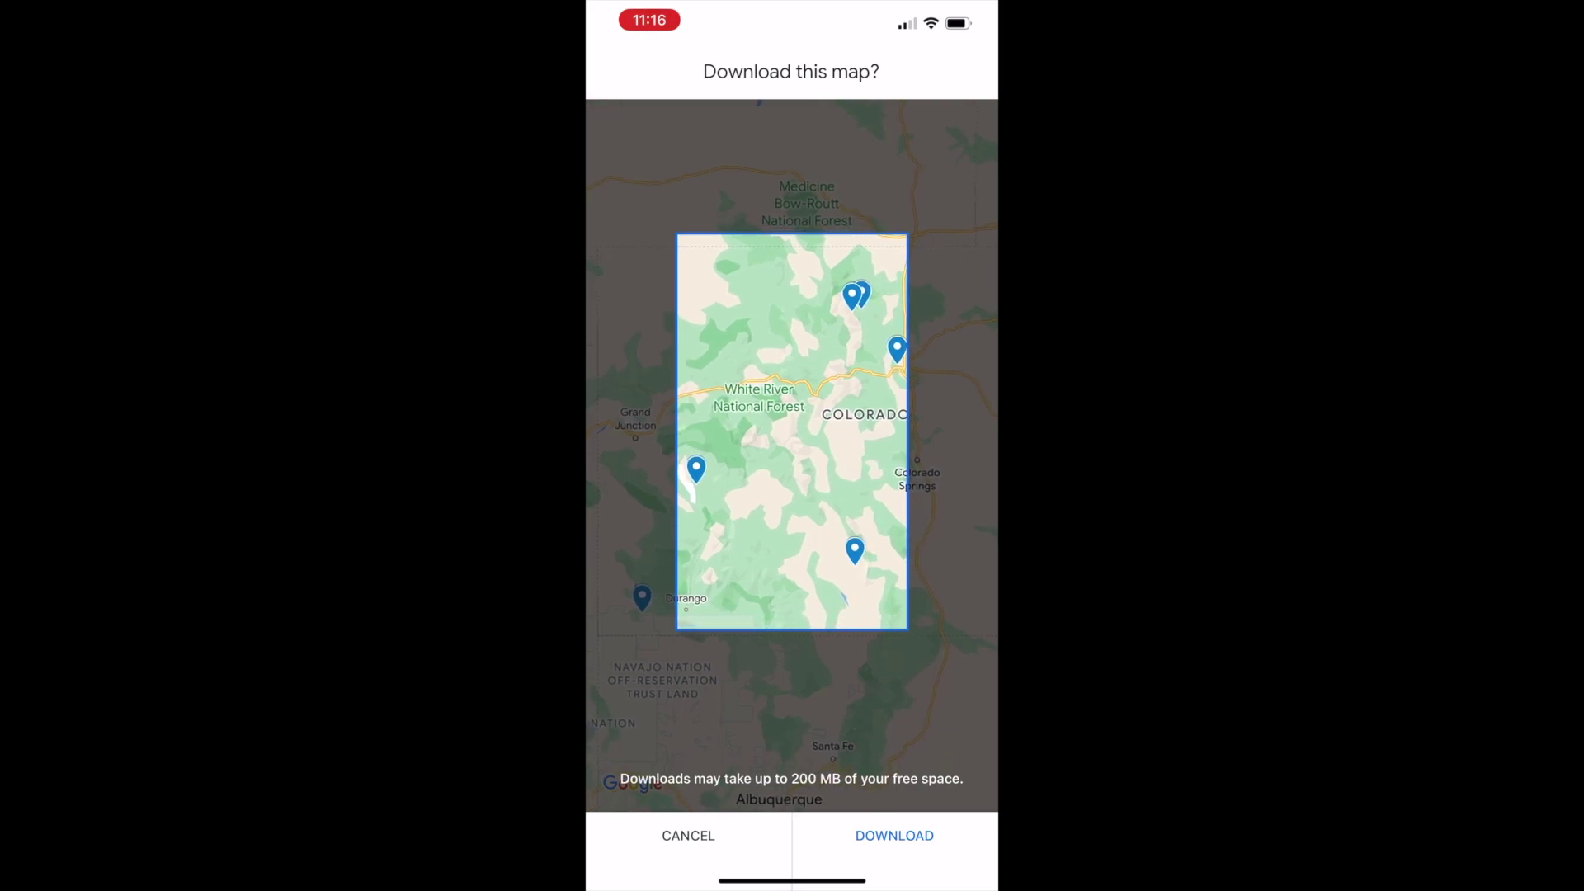
left_click(894, 836)
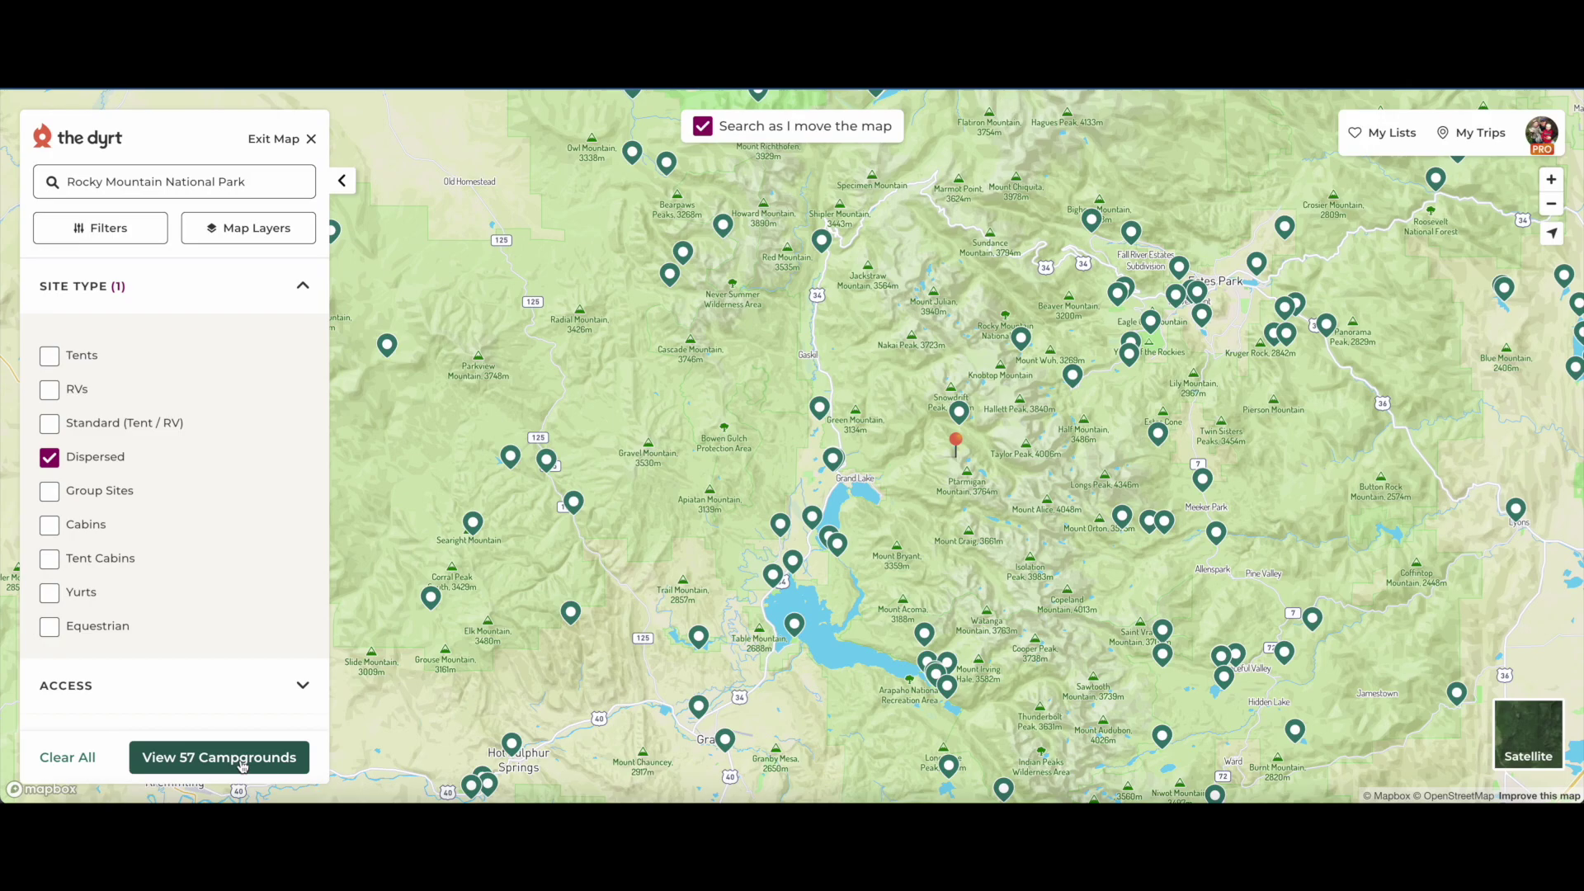
Switch to The Dyrt, add RVs to the Dispersed site type filter around Rocky Mountain National Park, and view the matching campgrounds
left_click(52, 393)
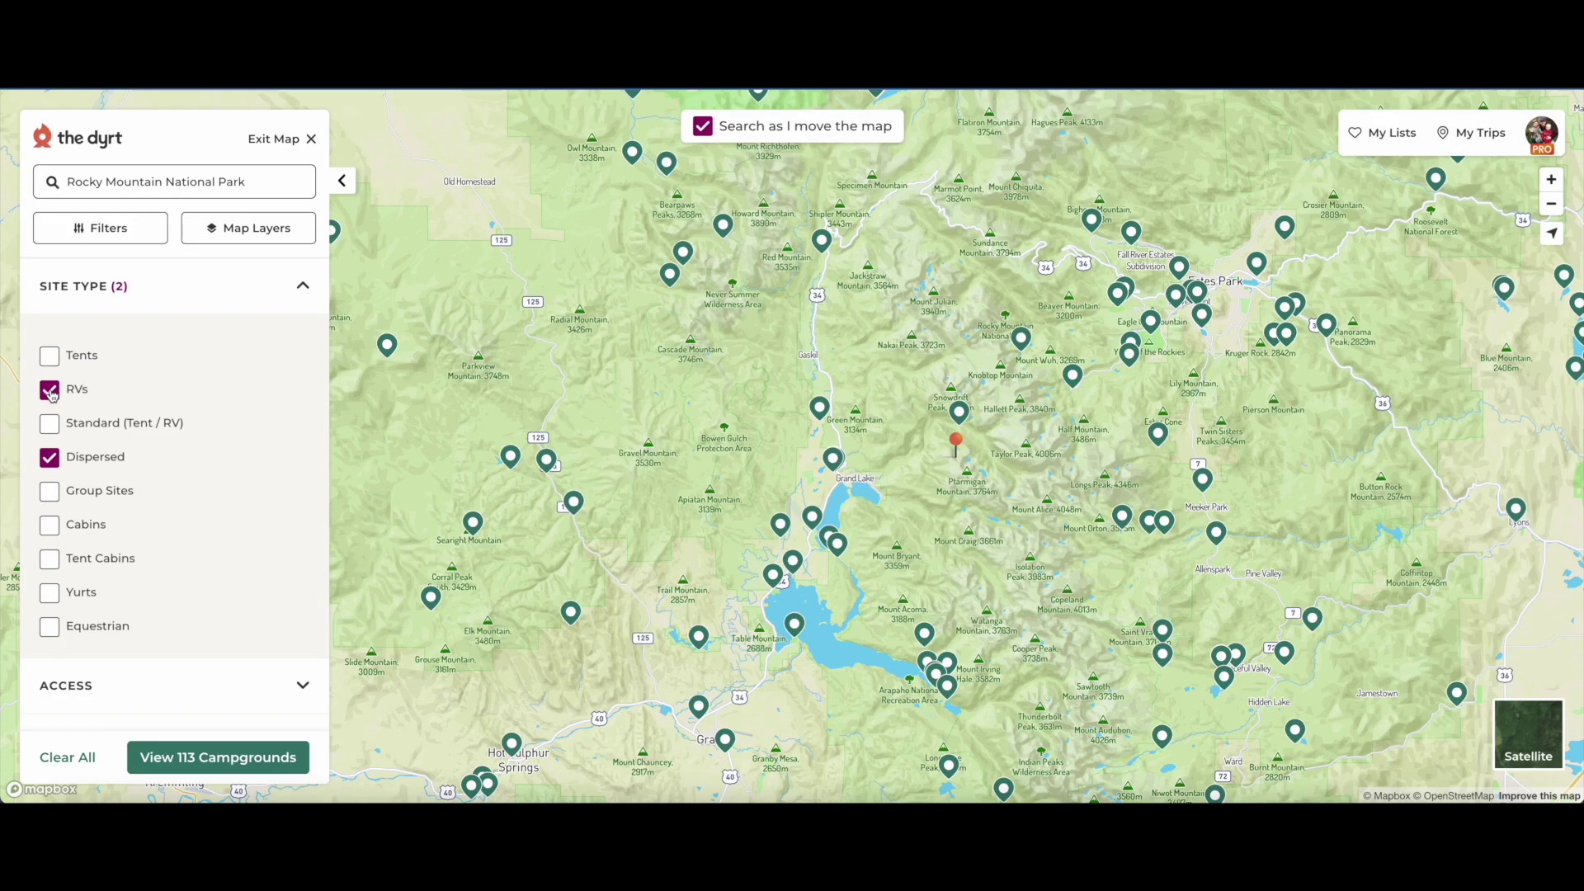
left_click(185, 766)
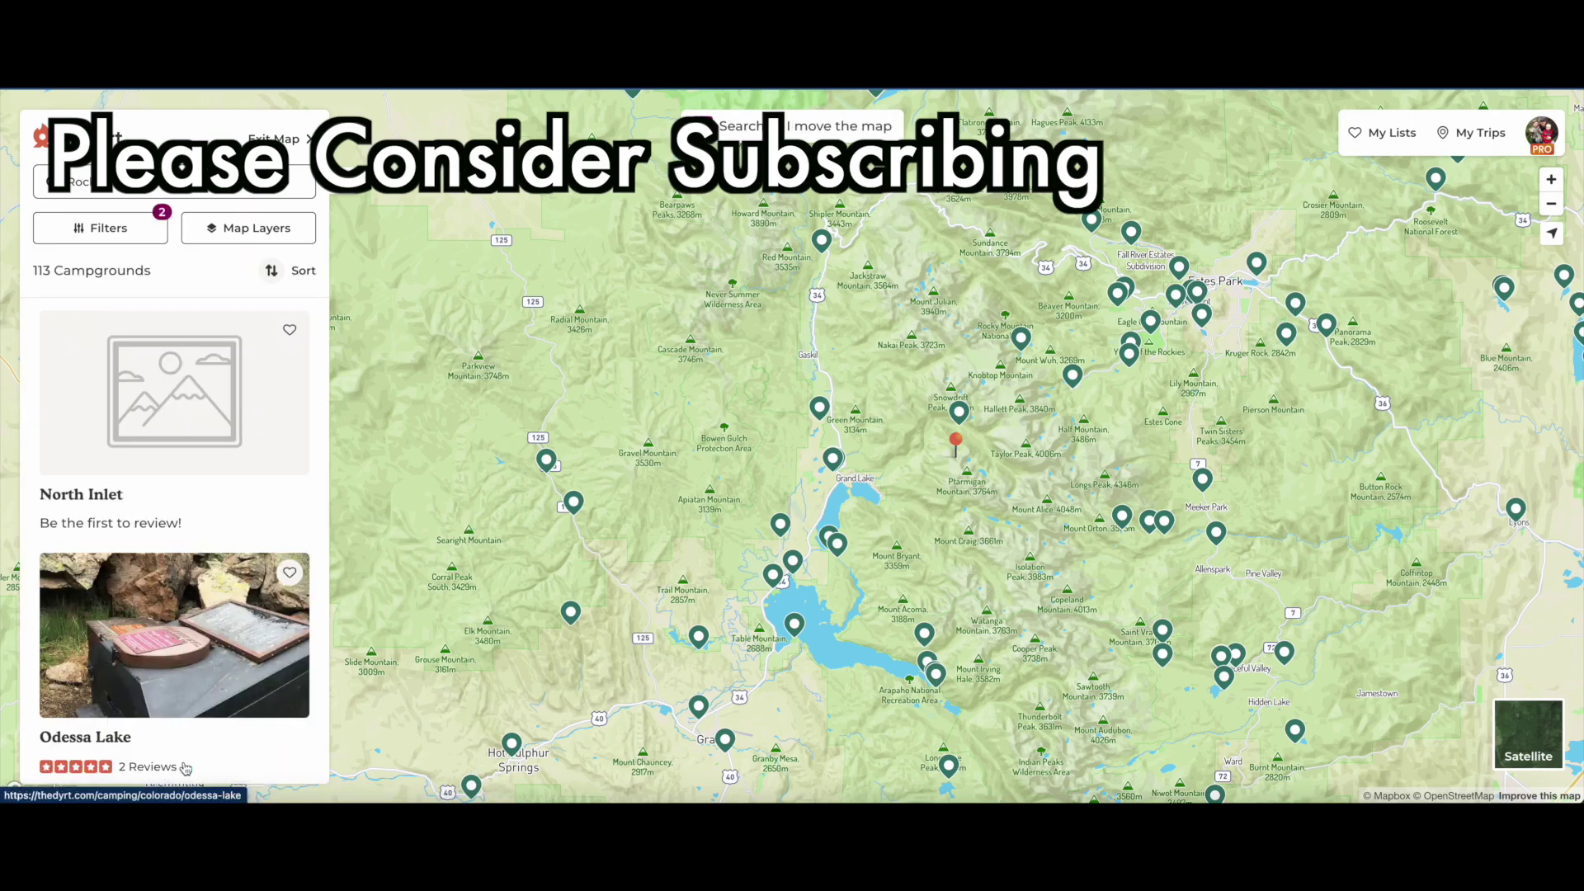